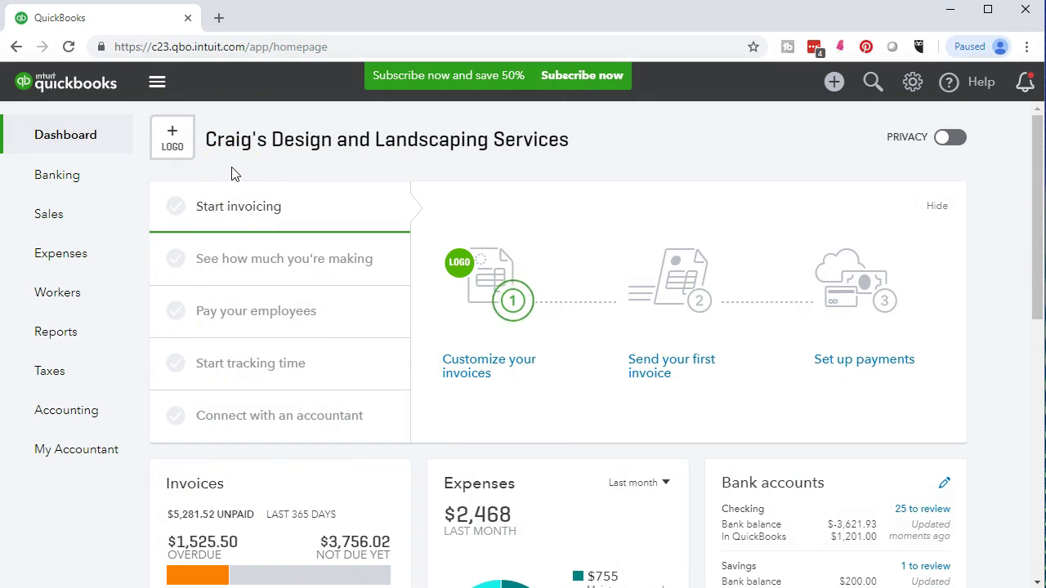
Step: Open the standard Profit and Loss report from the Business overview group of Standard reports
{"action": "left_click", "coordinate": [92, 342]}
{"action": "left_click", "coordinate": [91, 341]}
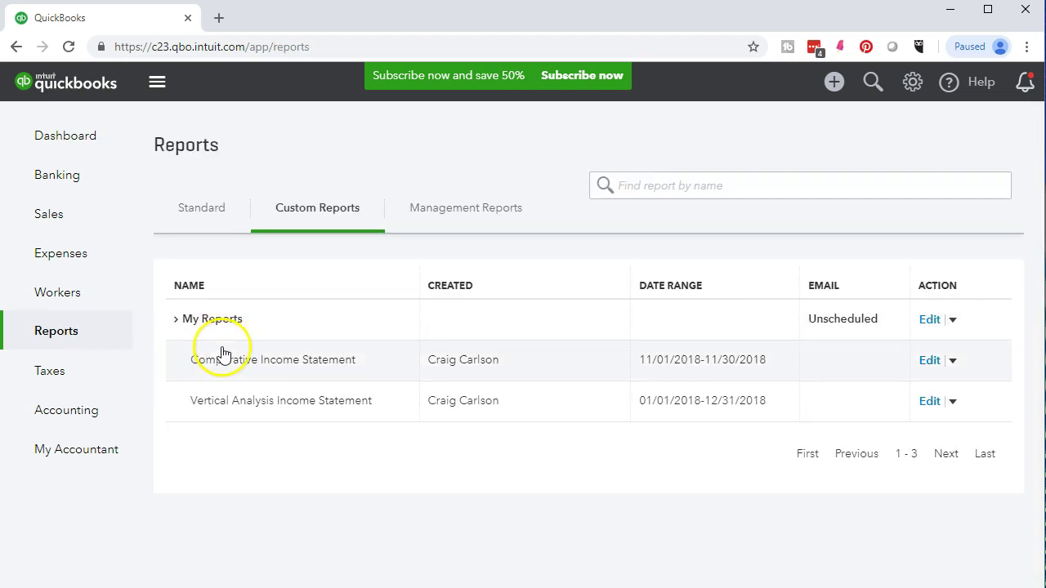
{"action": "left_click", "coordinate": [209, 214]}
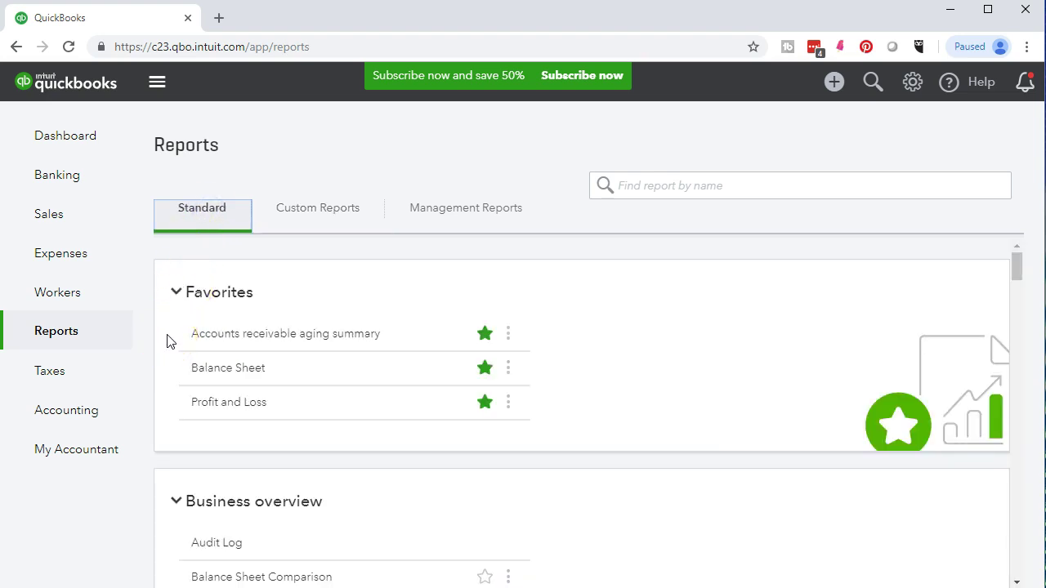
{"action": "scroll", "coordinate": [170, 342], "scroll_direction": "down", "scroll_amount": 1}
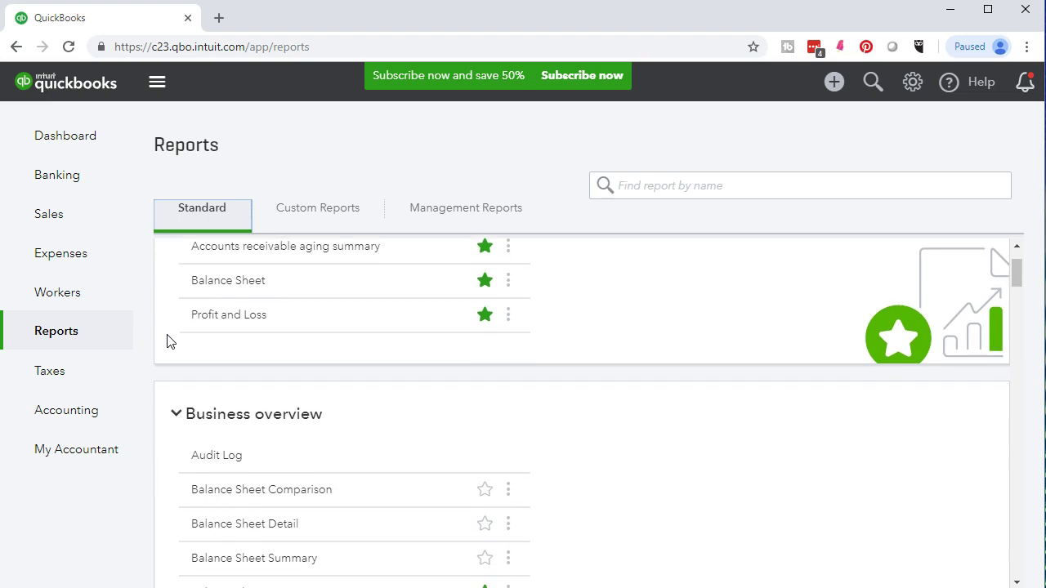
{"action": "scroll", "coordinate": [170, 341], "scroll_direction": "down", "scroll_amount": 1}
{"action": "left_click", "coordinate": [167, 353]}
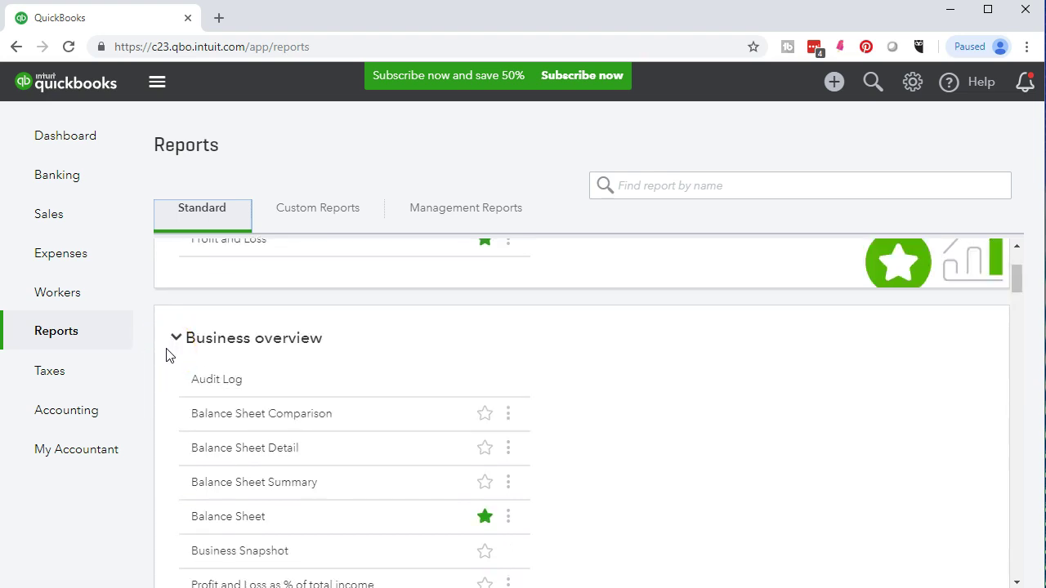
{"action": "scroll", "coordinate": [165, 354], "scroll_direction": "down", "scroll_amount": 3}
{"action": "scroll", "coordinate": [166, 354], "scroll_direction": "down", "scroll_amount": 2}
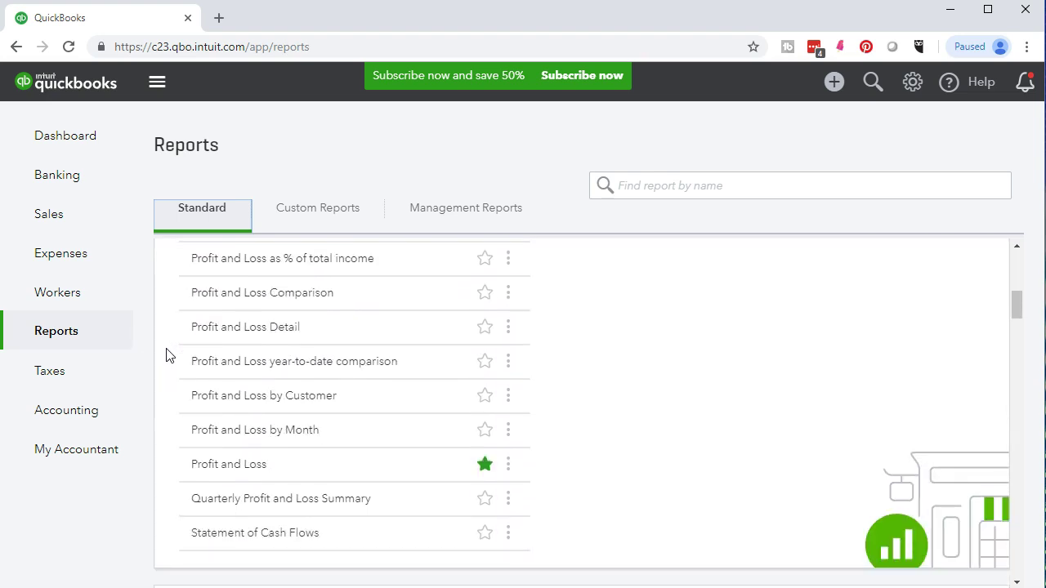
{"action": "left_click", "coordinate": [173, 376]}
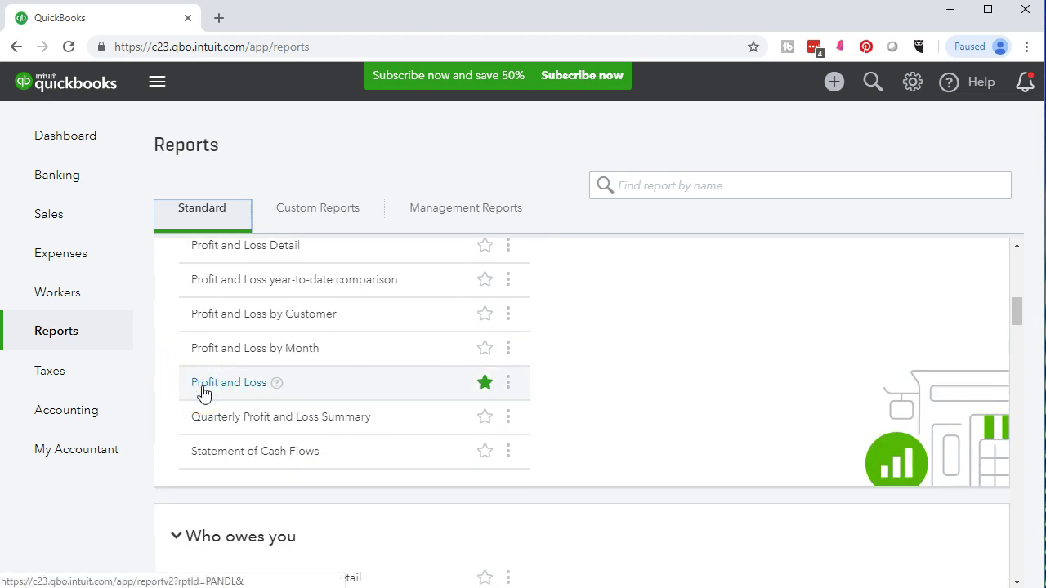
{"action": "left_click", "coordinate": [240, 397]}
Step: Set the report dates to 01/01/2018 through 12/31/2018 and rerun the Profit and Loss
{"action": "left_click", "coordinate": [255, 394]}
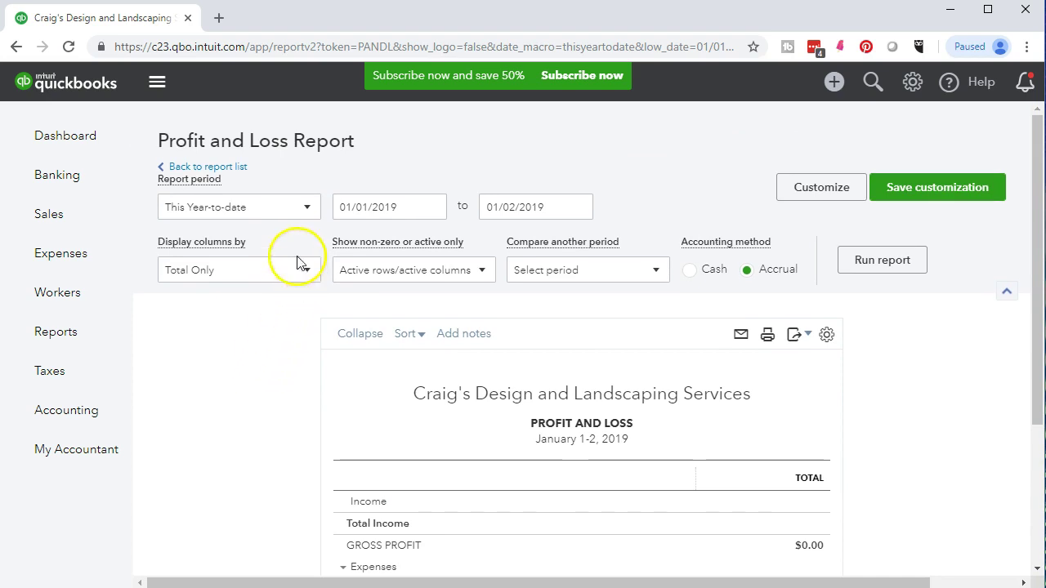
{"action": "left_click", "coordinate": [305, 214]}
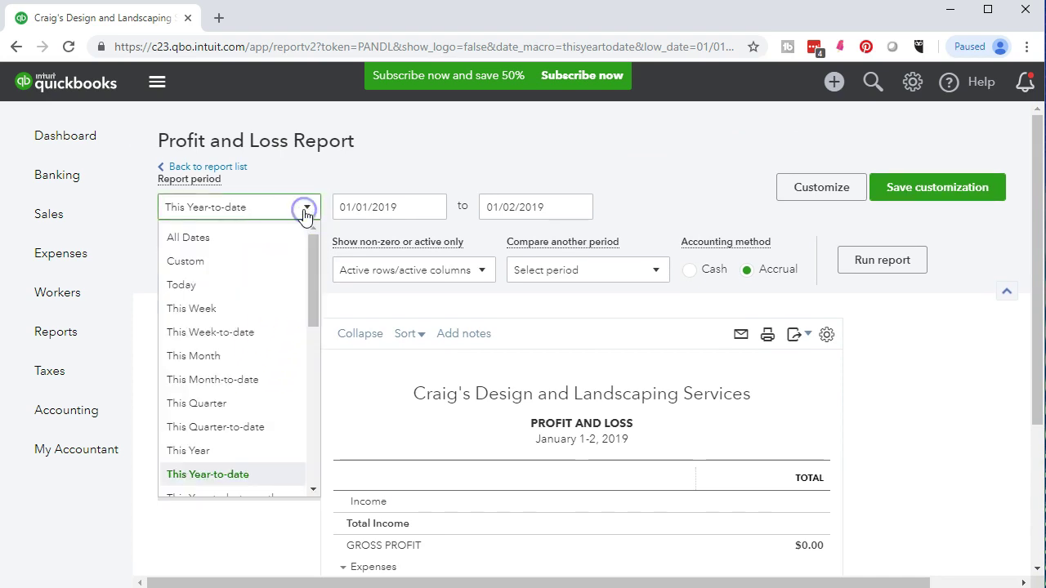
{"action": "left_click", "coordinate": [304, 214]}
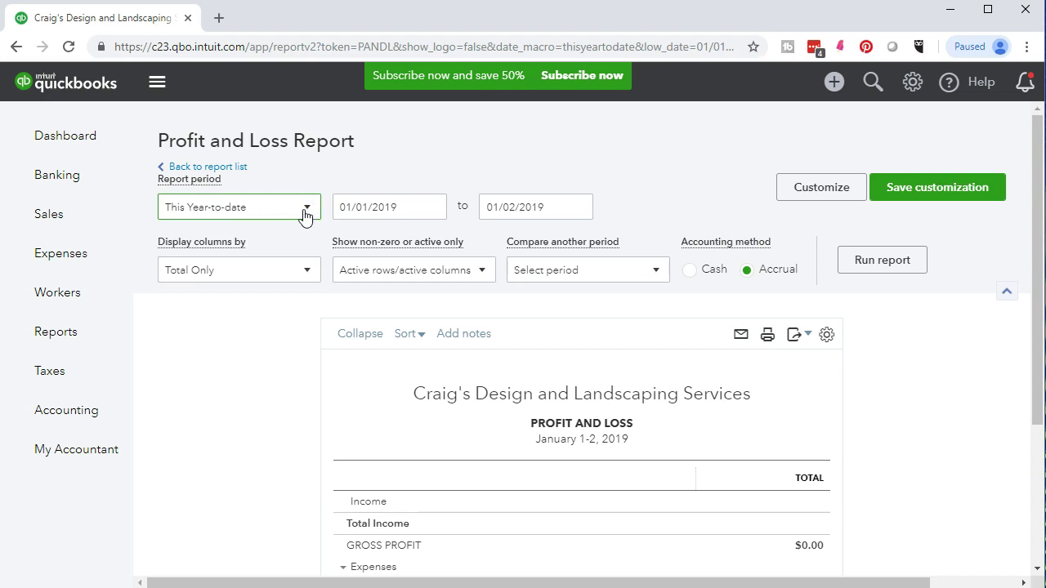
{"action": "key", "text": "Tab"}
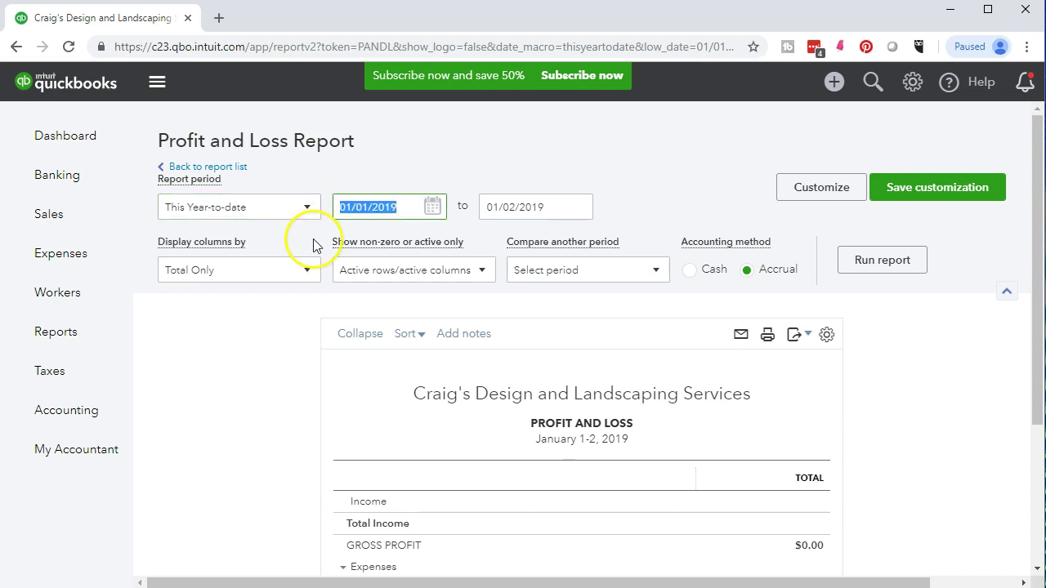
{"action": "type", "text": "01/01/201"}
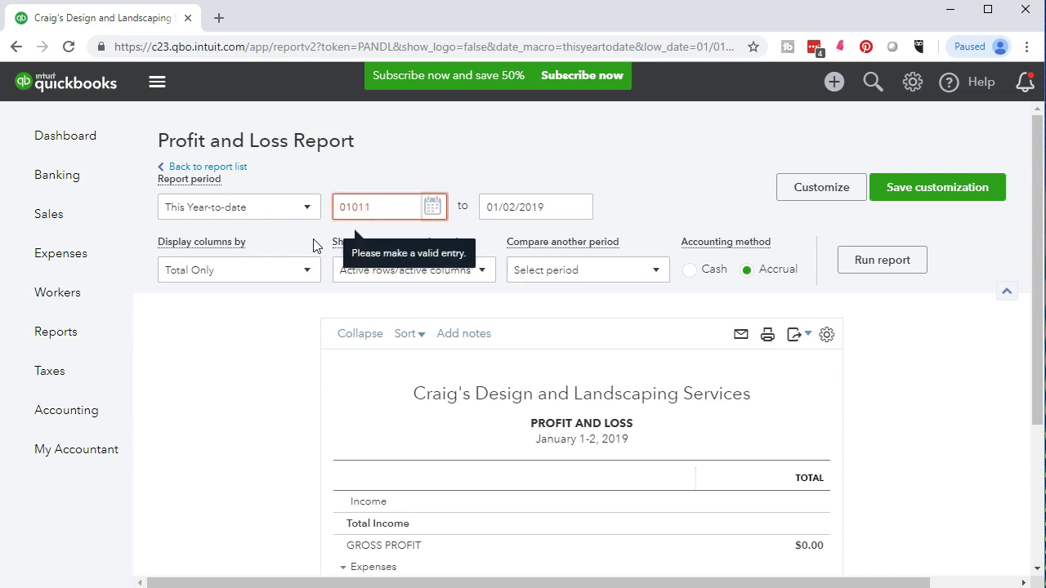
{"action": "type", "text": "8"}
{"action": "key", "text": "Tab"}
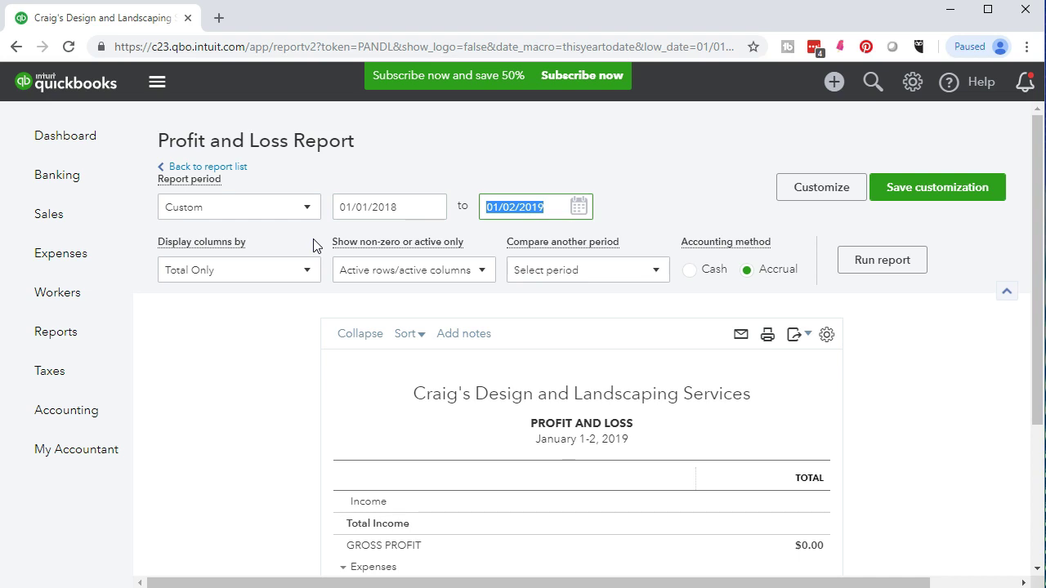
{"action": "type", "text": "123118"}
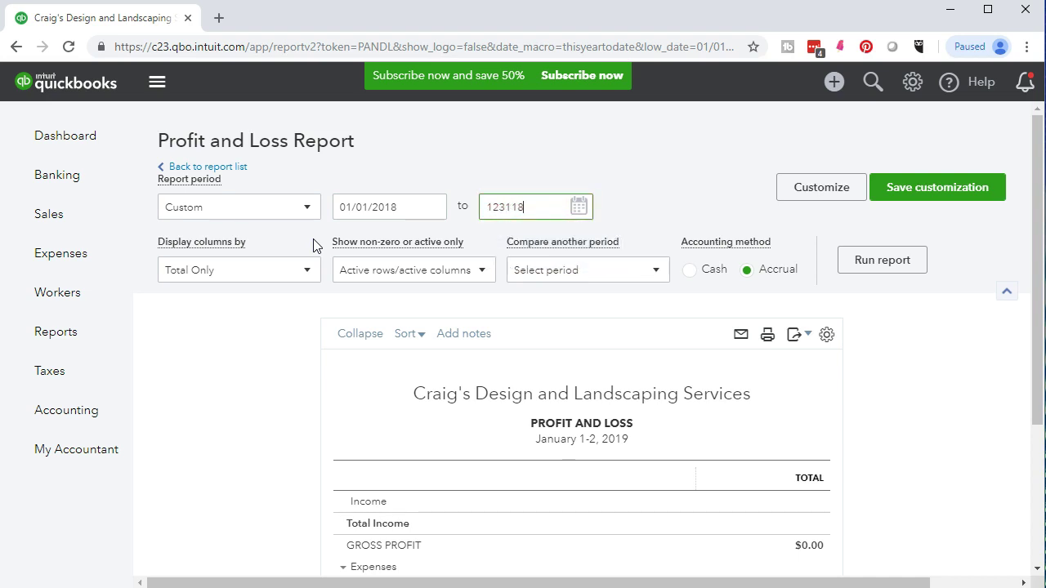
{"action": "key", "text": "Tab"}
{"action": "left_click", "coordinate": [496, 215]}
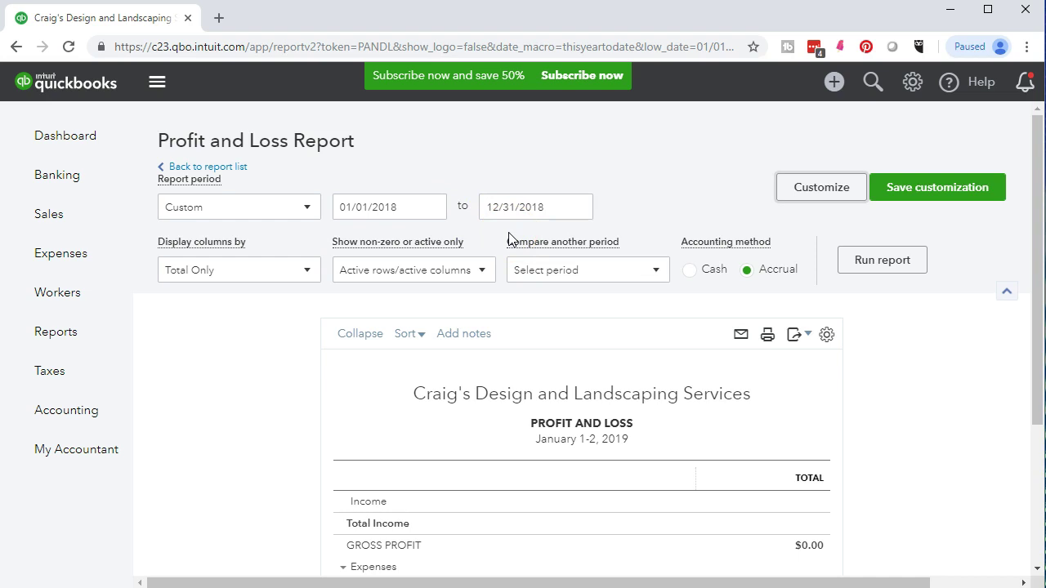
{"action": "left_click", "coordinate": [850, 275]}
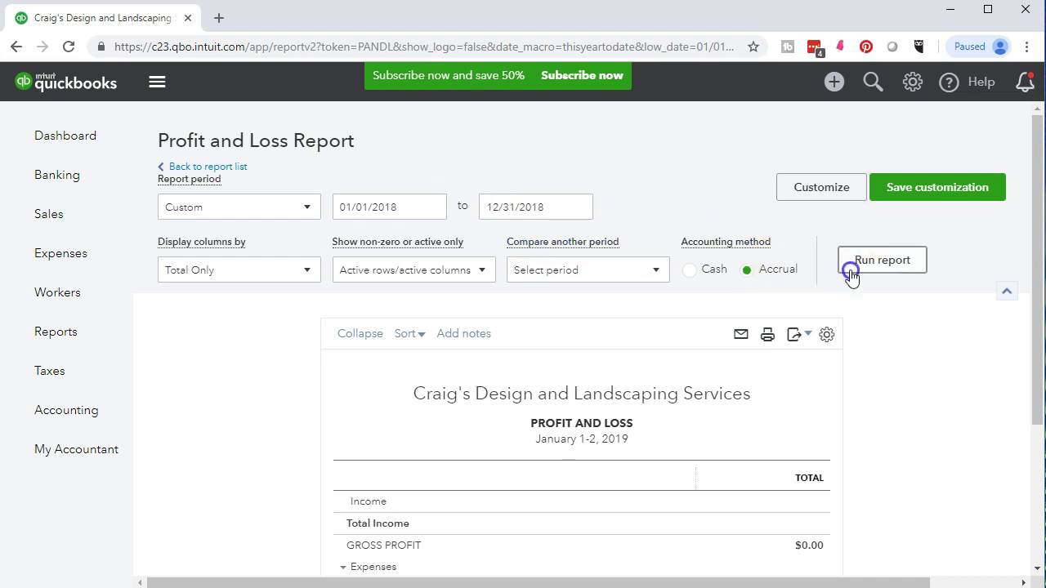
{"action": "scroll", "coordinate": [850, 276], "scroll_direction": "down", "scroll_amount": 3}
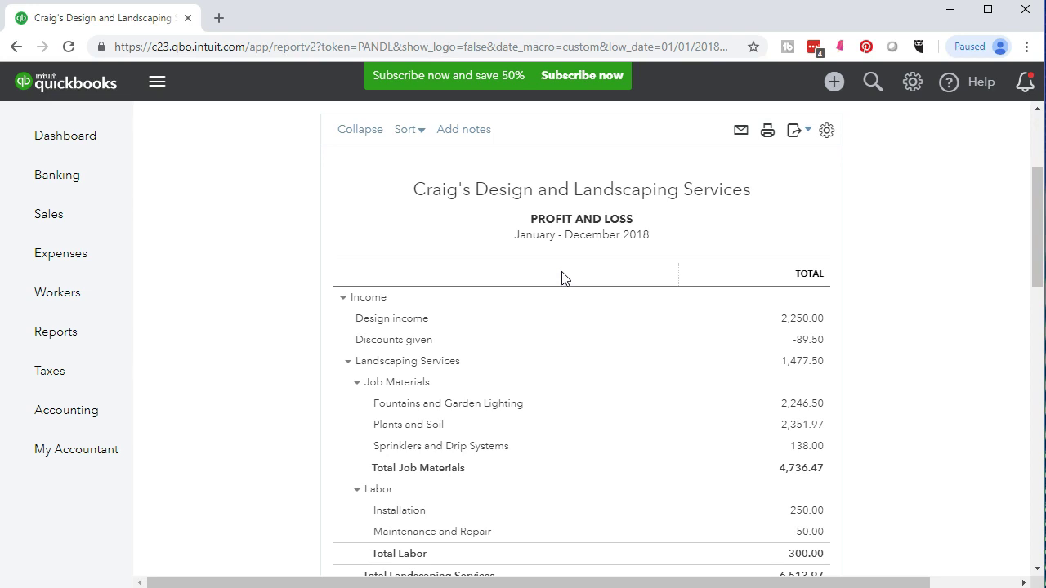
{"action": "scroll", "coordinate": [384, 425], "scroll_direction": "up", "scroll_amount": 3}
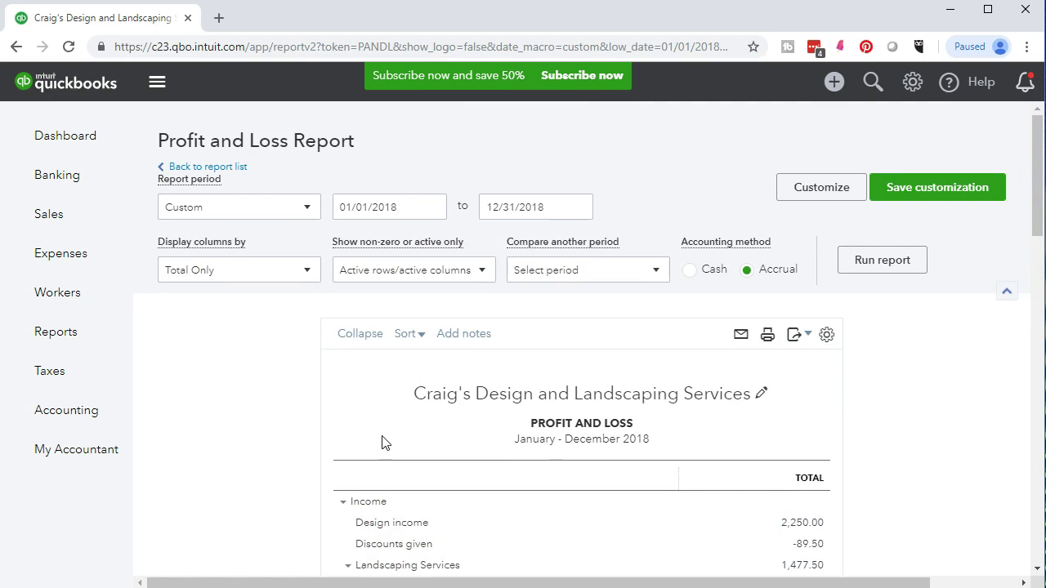
Step: Swap the Previous period comparison for a % of Expense column and rerun the 2018 report
{"action": "left_click", "coordinate": [655, 272]}
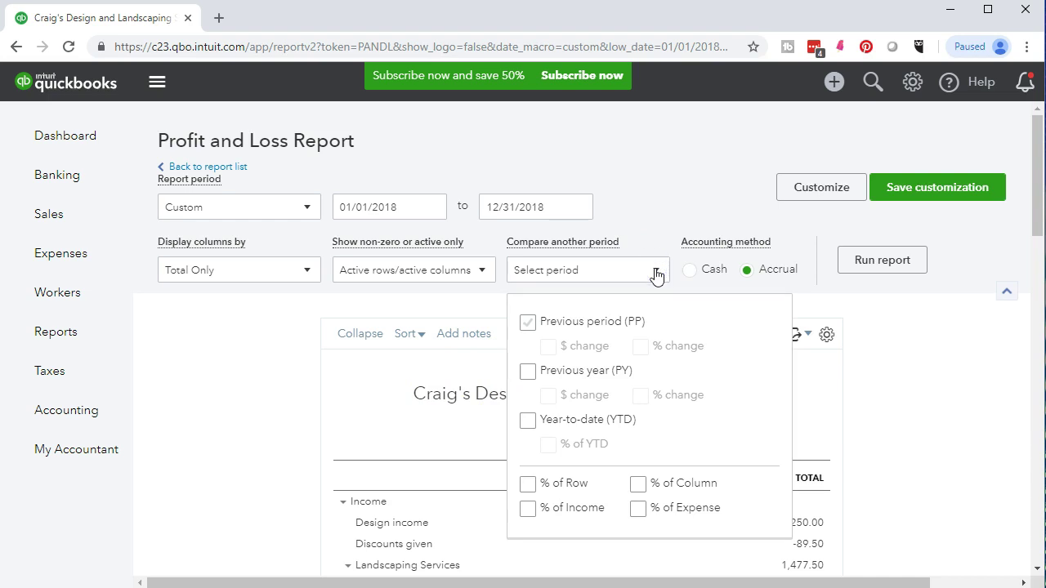
{"action": "left_click", "coordinate": [640, 510]}
{"action": "left_click", "coordinate": [640, 510]}
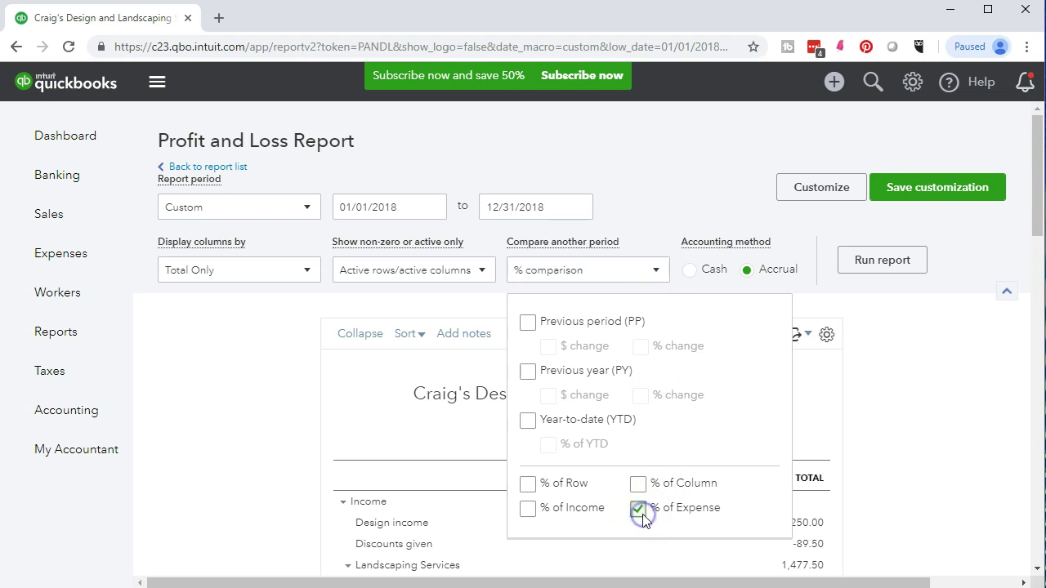
{"action": "left_click", "coordinate": [873, 273]}
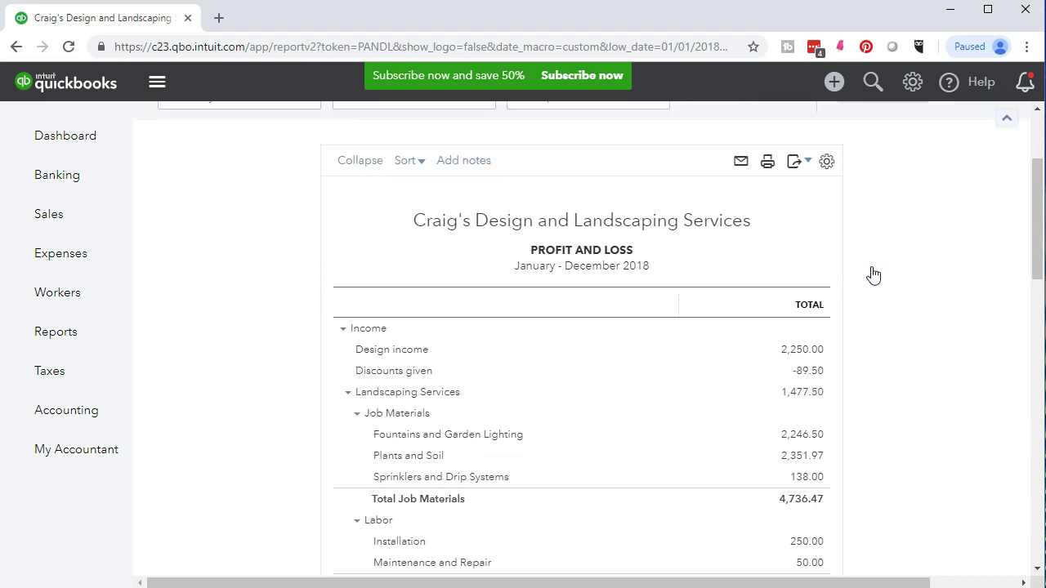
{"action": "scroll", "coordinate": [872, 273], "scroll_direction": "up", "scroll_amount": 2}
{"action": "left_click", "coordinate": [858, 234]}
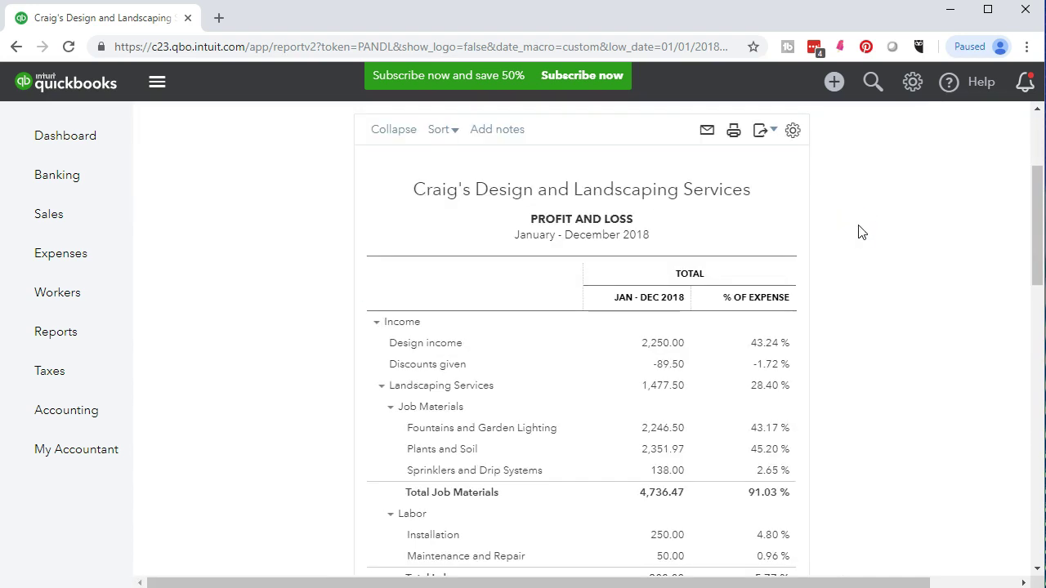
{"action": "scroll", "coordinate": [874, 392], "scroll_direction": "down", "scroll_amount": 4}
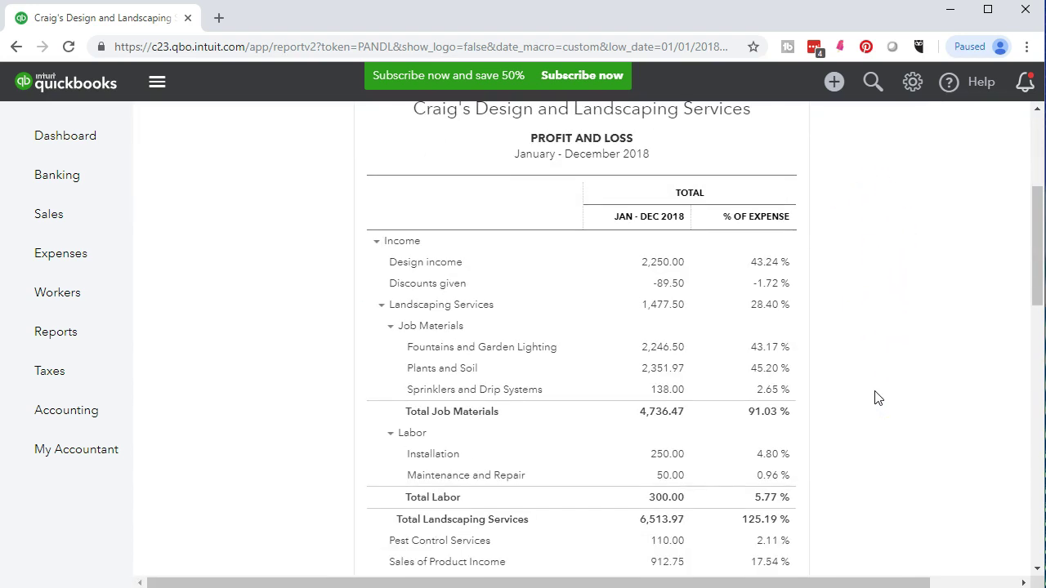
{"action": "scroll", "coordinate": [876, 398], "scroll_direction": "down", "scroll_amount": 2}
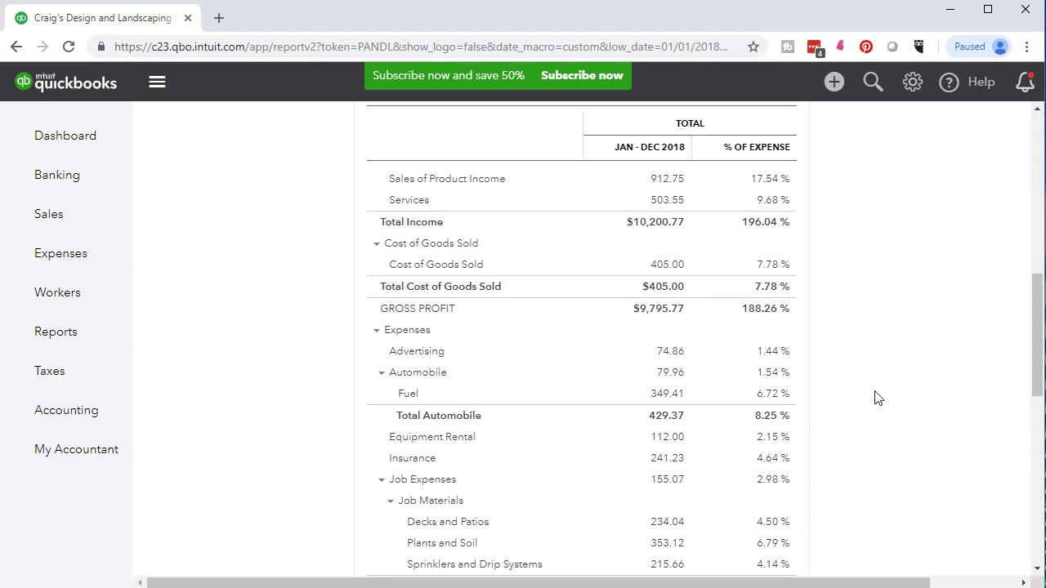
{"action": "scroll", "coordinate": [876, 398], "scroll_direction": "down", "scroll_amount": 5}
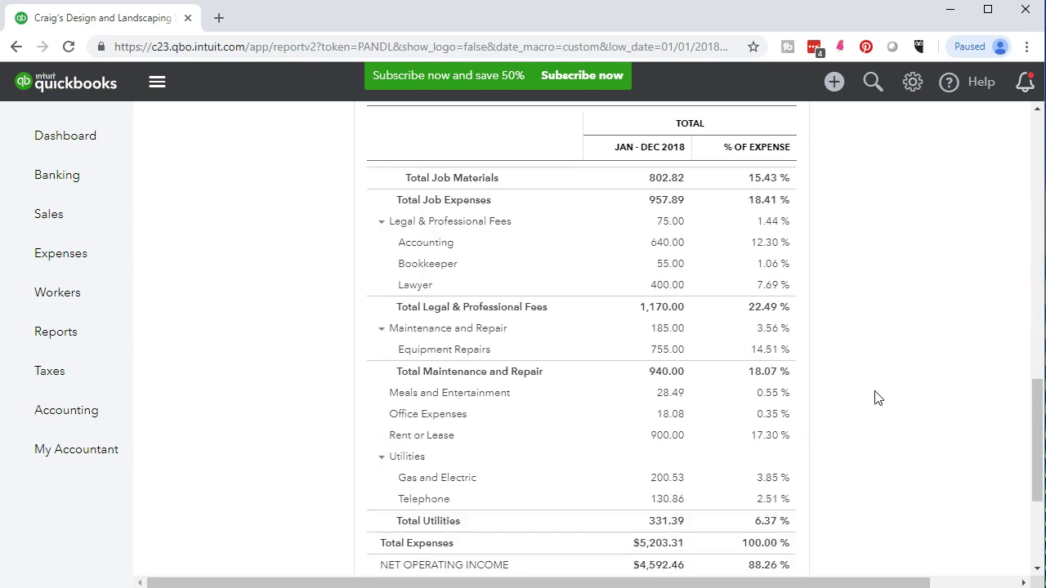
{"action": "scroll", "coordinate": [876, 398], "scroll_direction": "down", "scroll_amount": 3}
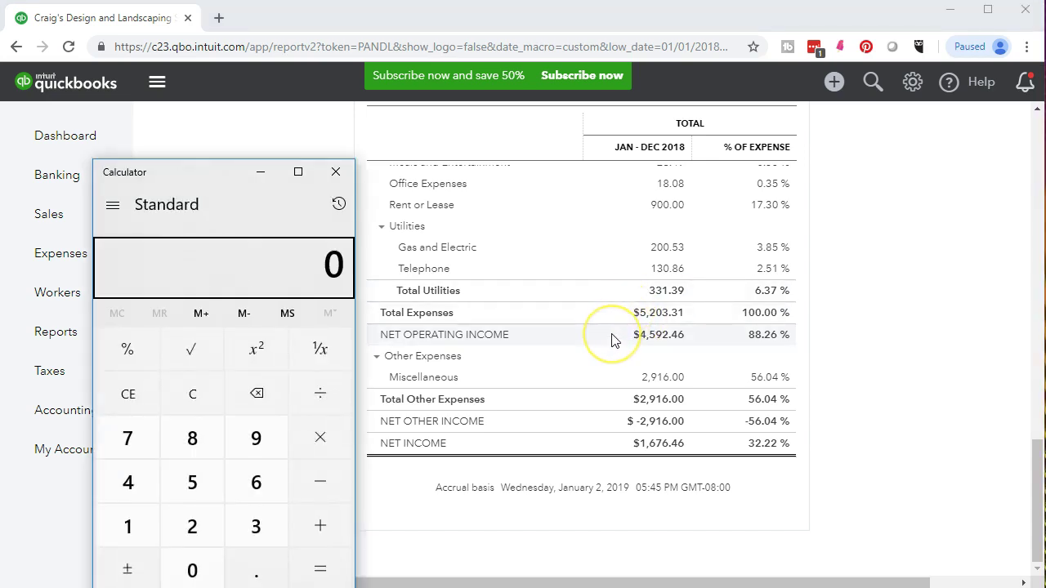
Step: In Calculator, divide 900 by 5203.31 (≈0.173) to verify Rent or Lease's 17.30% share
{"action": "scroll", "coordinate": [615, 340], "scroll_direction": "up", "scroll_amount": 1}
{"action": "left_click", "coordinate": [651, 311]}
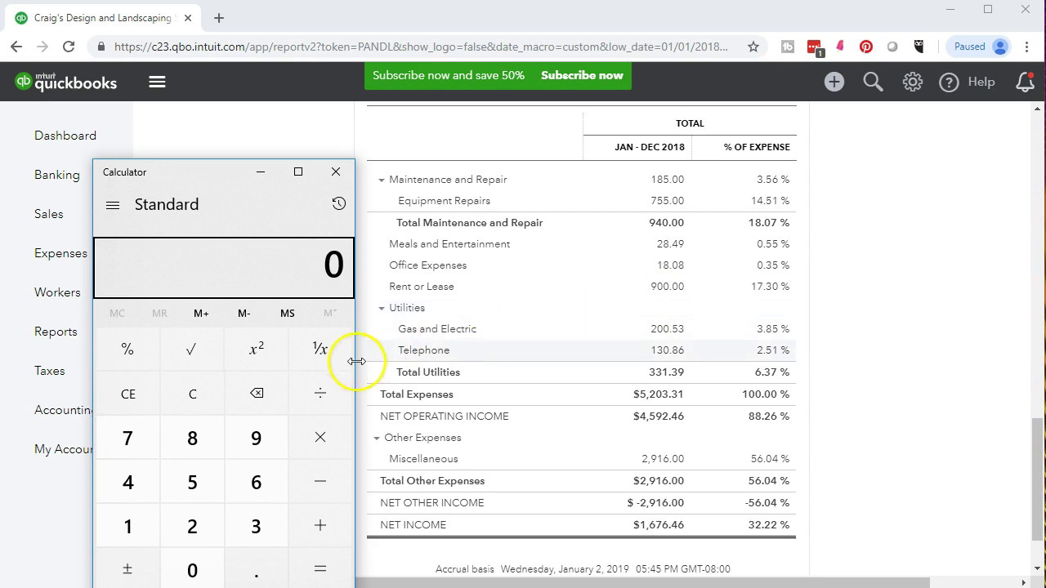
{"action": "left_click", "coordinate": [663, 301]}
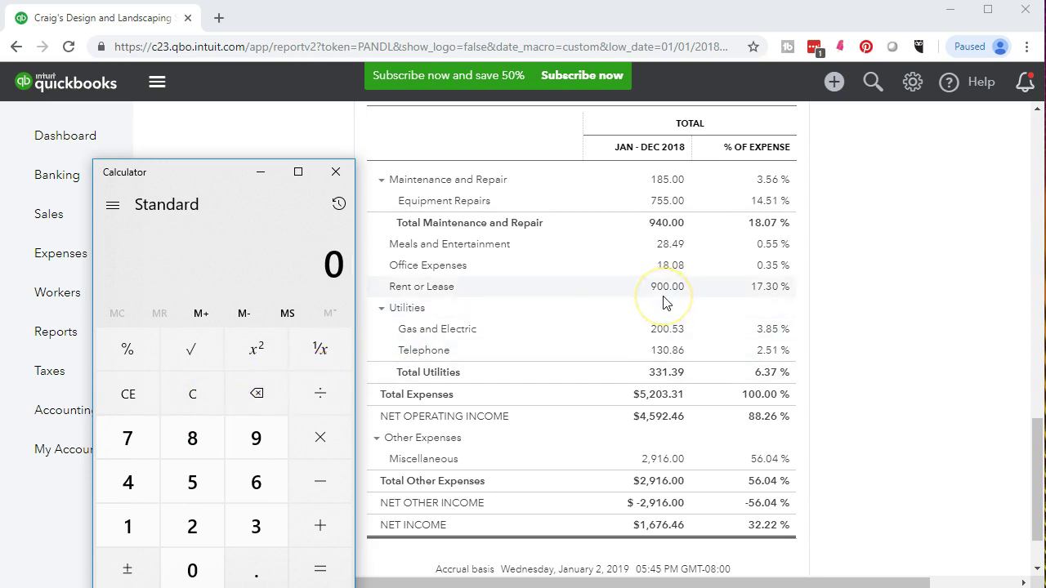
{"action": "type", "text": "900"}
{"action": "key", "text": "slash"}
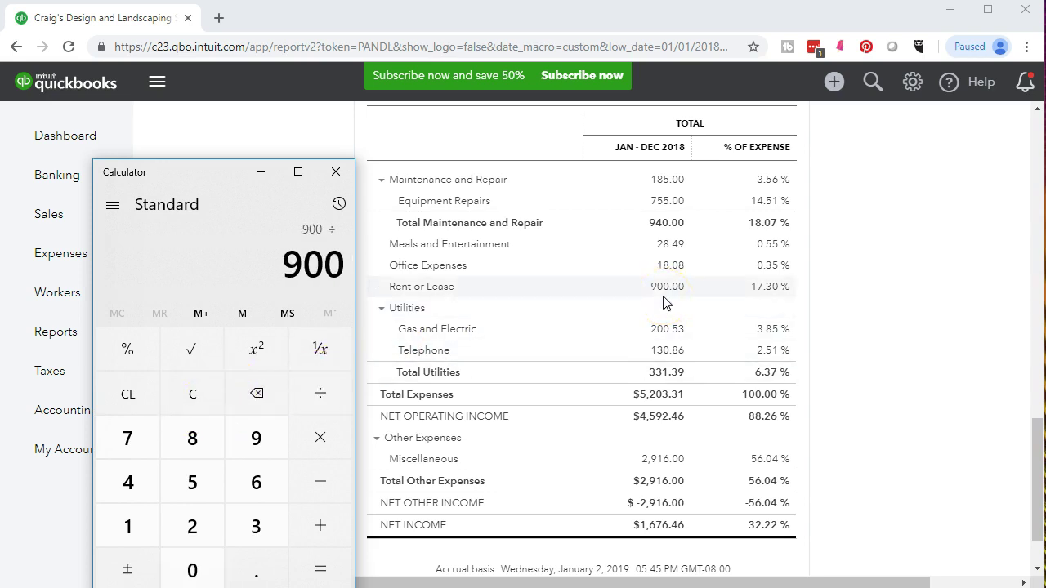
{"action": "type", "text": "5203.31"}
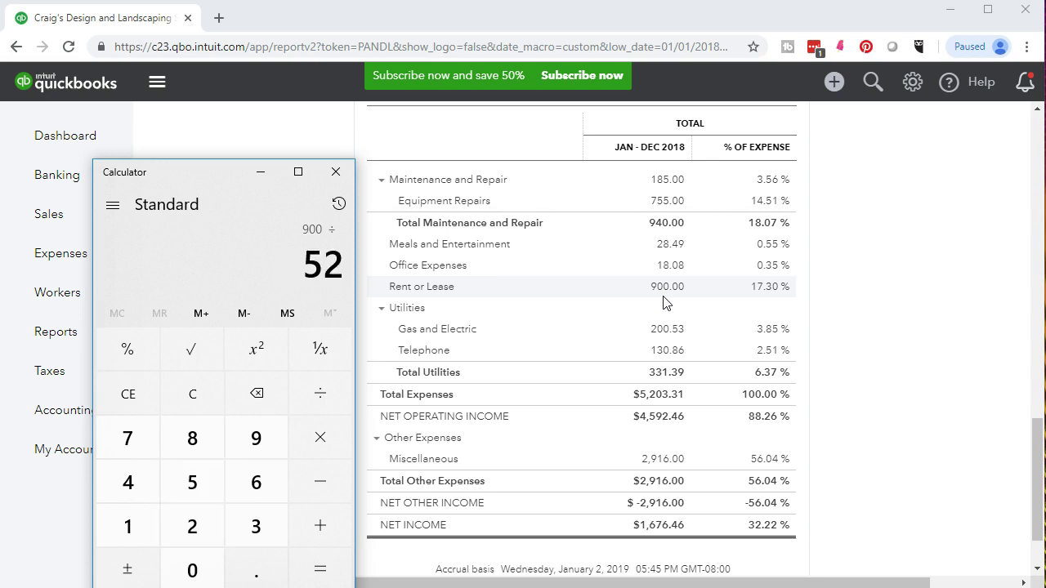
{"action": "key", "text": "Return"}
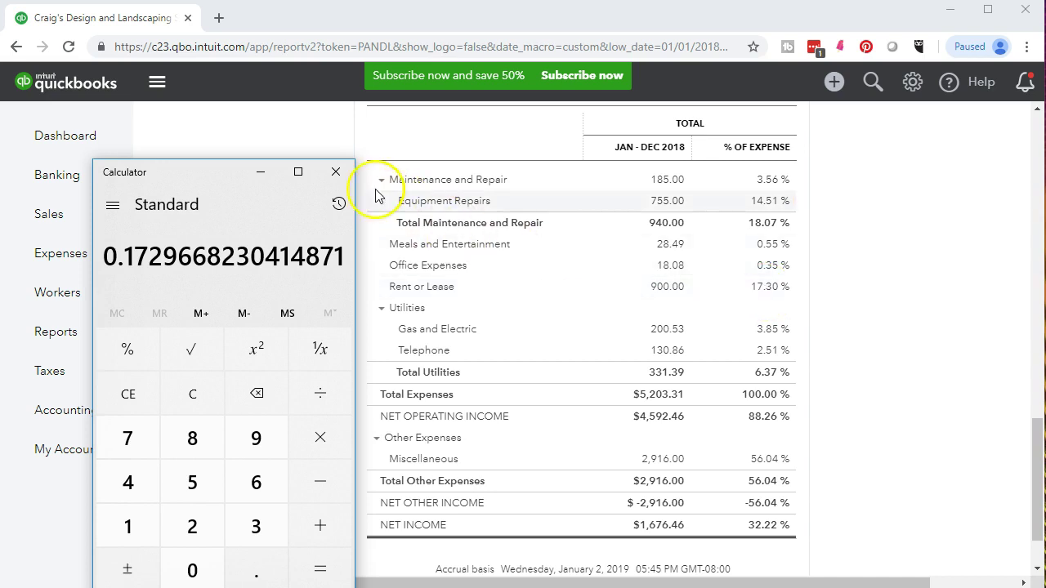
{"action": "left_click", "coordinate": [338, 175]}
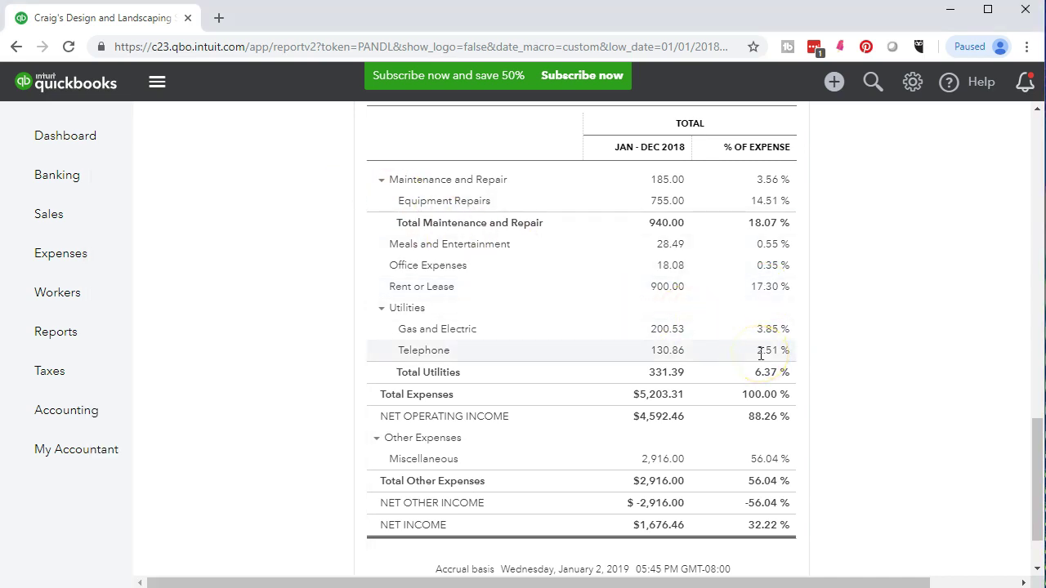
{"action": "scroll", "coordinate": [735, 351], "scroll_direction": "up", "scroll_amount": 1}
{"action": "left_click", "coordinate": [784, 406]}
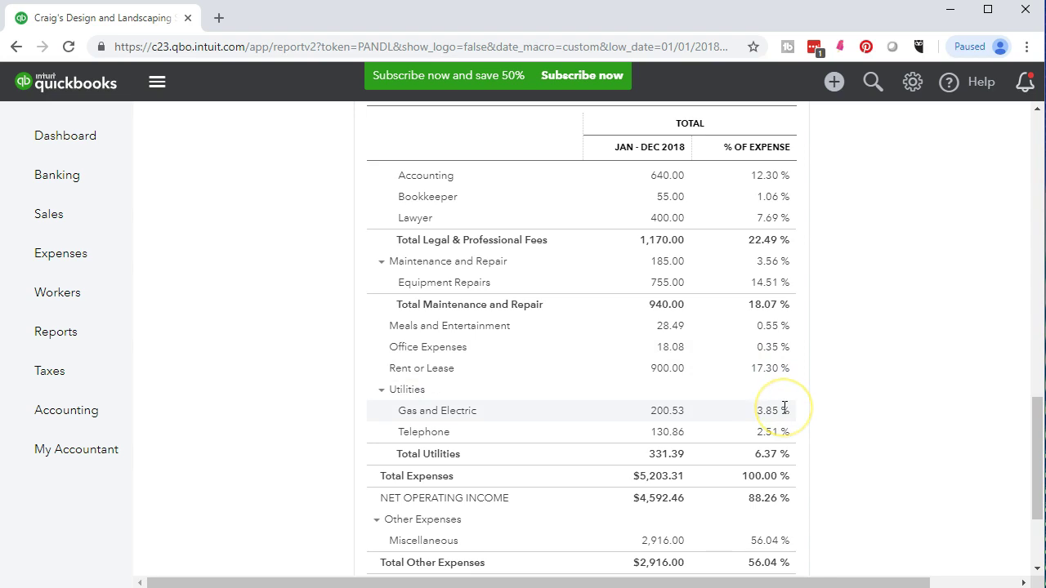
{"action": "scroll", "coordinate": [785, 407], "scroll_direction": "up", "scroll_amount": 1}
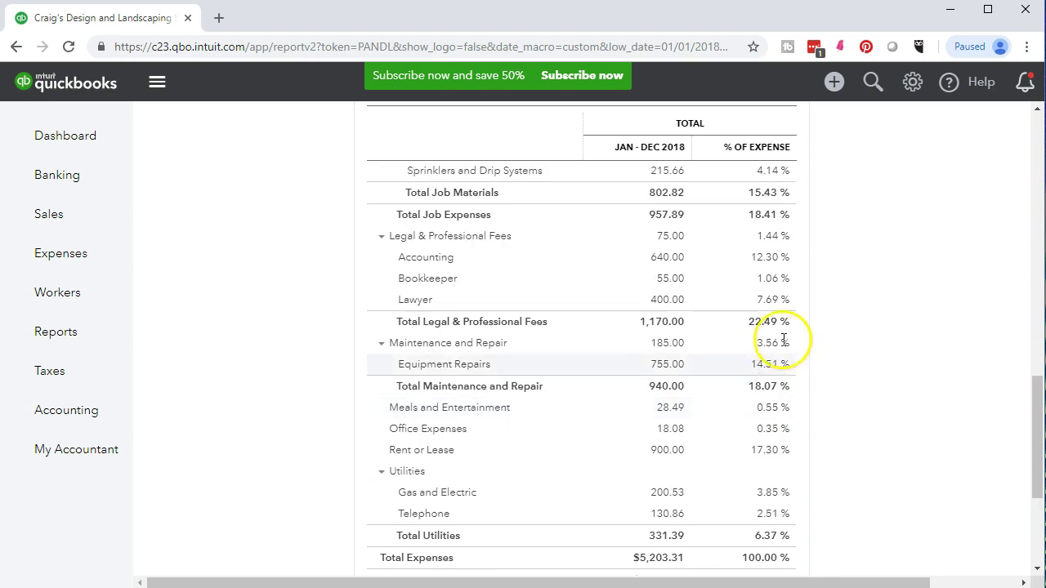
{"action": "scroll", "coordinate": [764, 408], "scroll_direction": "down", "scroll_amount": 1}
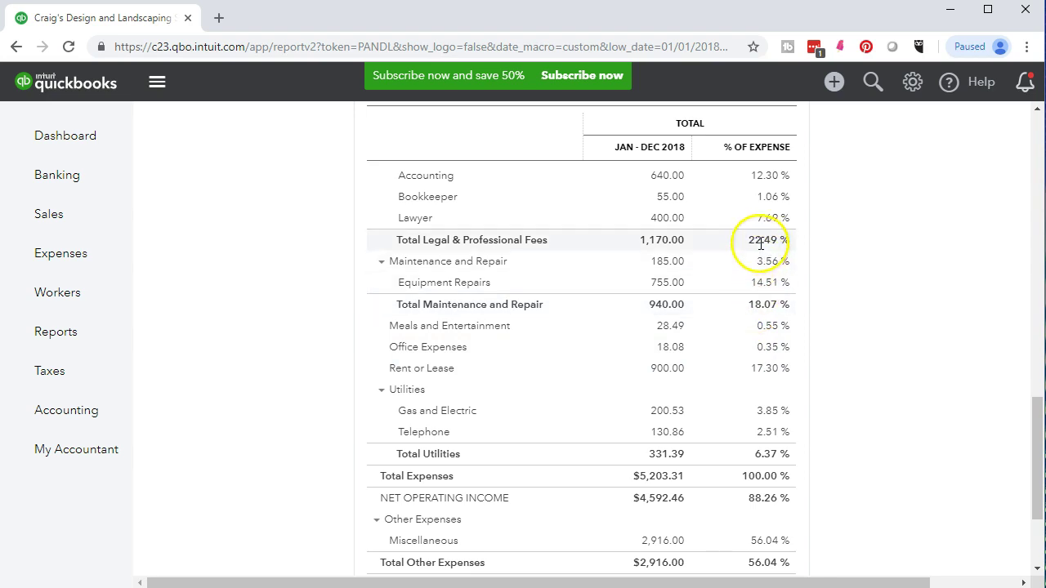
{"action": "scroll", "coordinate": [781, 245], "scroll_direction": "up", "scroll_amount": 2}
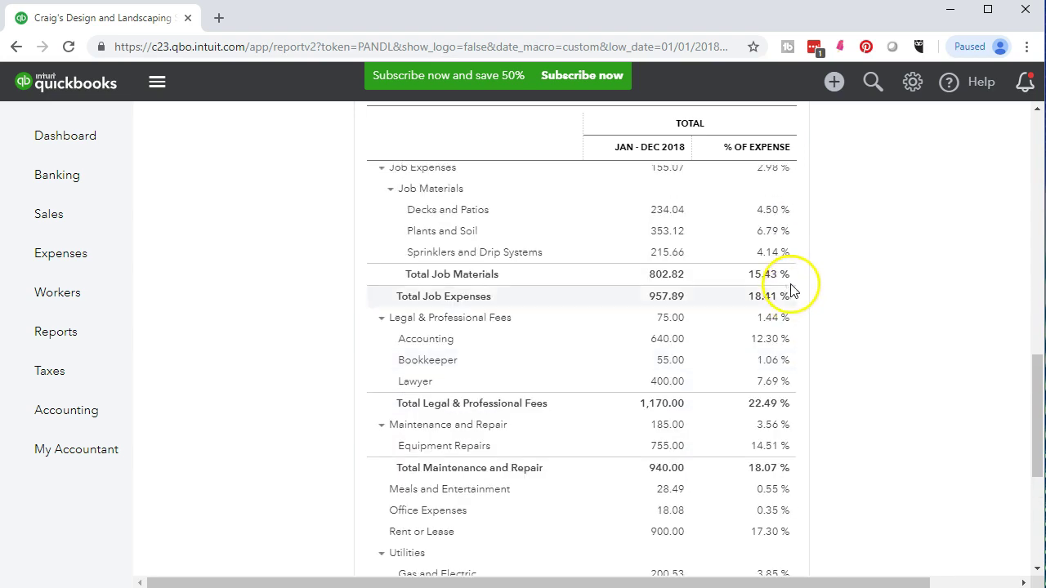
{"action": "scroll", "coordinate": [774, 317], "scroll_direction": "up", "scroll_amount": 2}
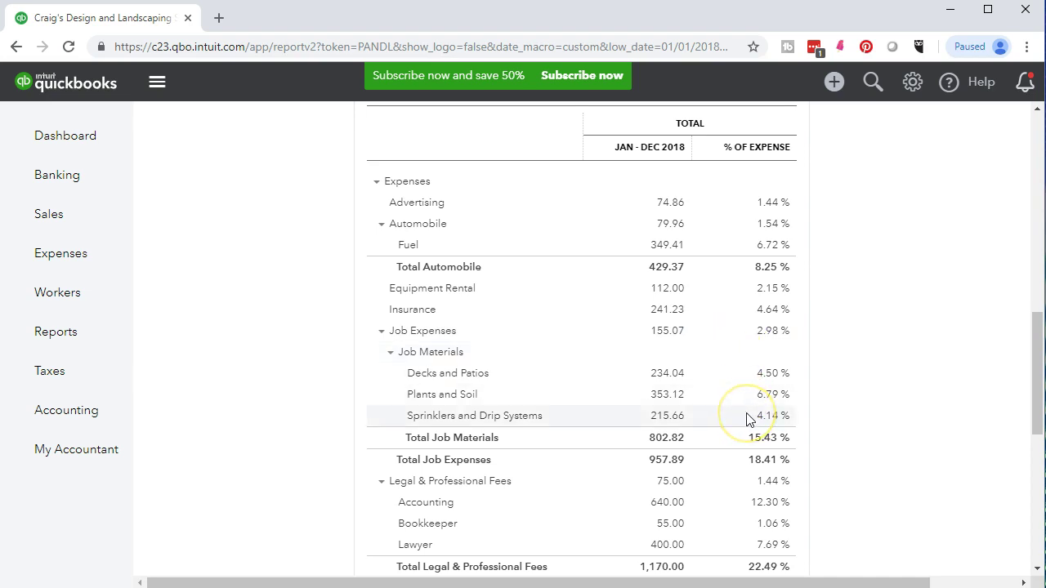
{"action": "scroll", "coordinate": [746, 419], "scroll_direction": "up", "scroll_amount": 15}
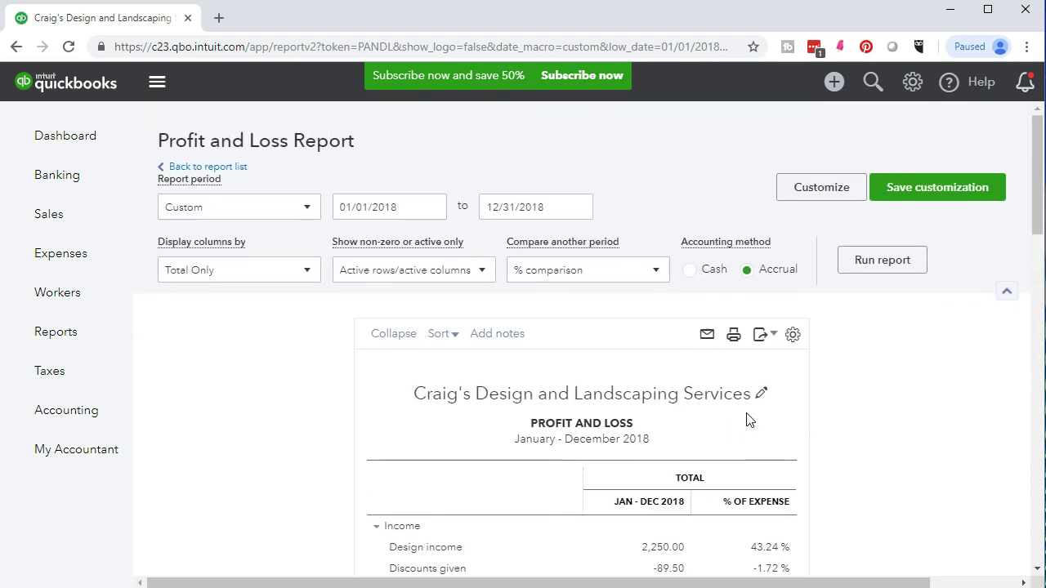
{"action": "left_click", "coordinate": [783, 419]}
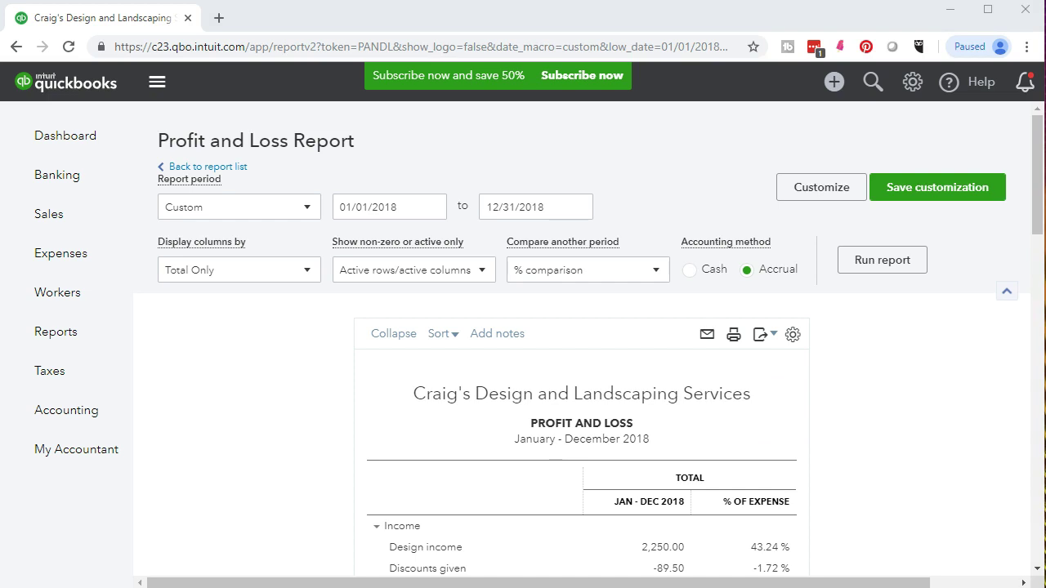
{"action": "scroll", "coordinate": [667, 428], "scroll_direction": "down", "scroll_amount": 1}
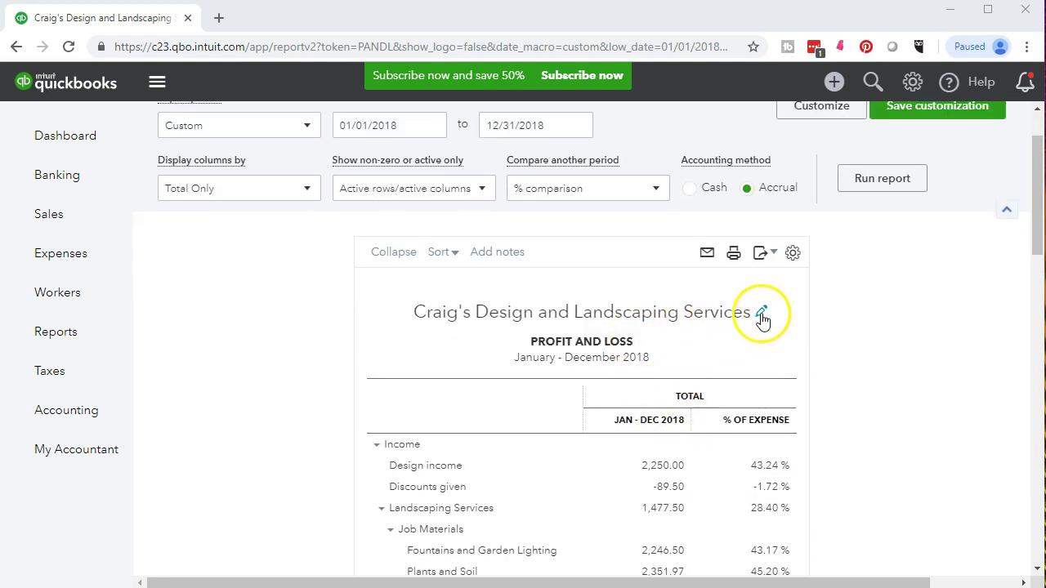
Step: Replace the 'Profit and Loss' header title with '% of Expense Income Statement'
{"action": "left_click", "coordinate": [762, 316]}
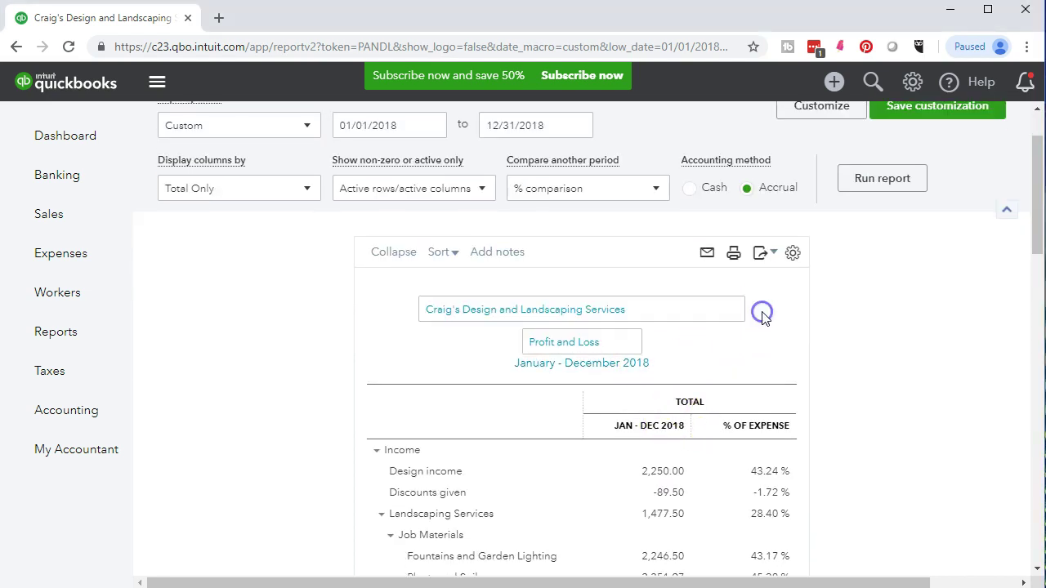
{"action": "double_click", "coordinate": [590, 342]}
{"action": "triple_click", "coordinate": [547, 336]}
{"action": "type", "text": "% of Expense Income Statement"}
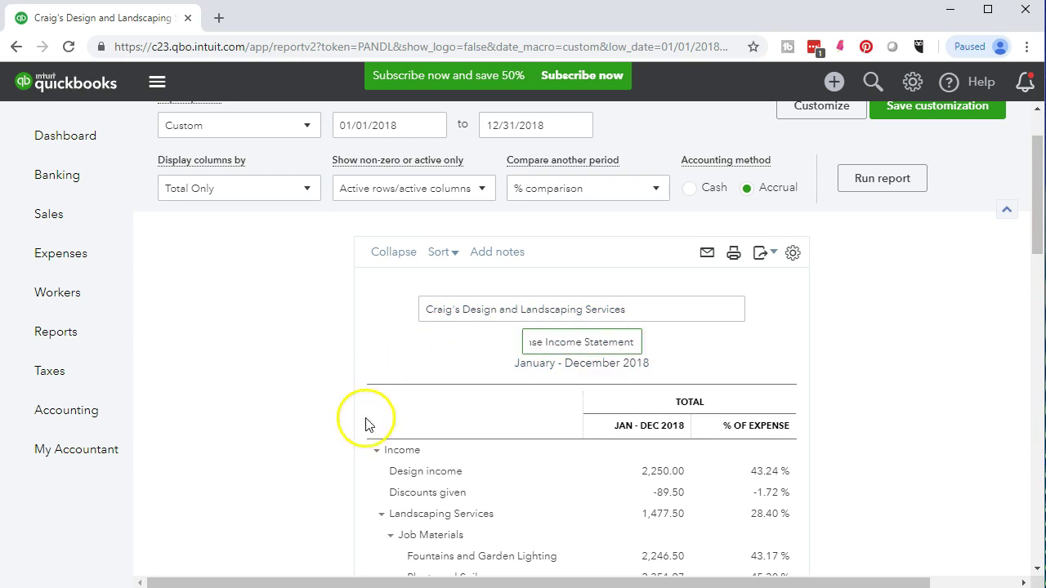
{"action": "left_click", "coordinate": [399, 454]}
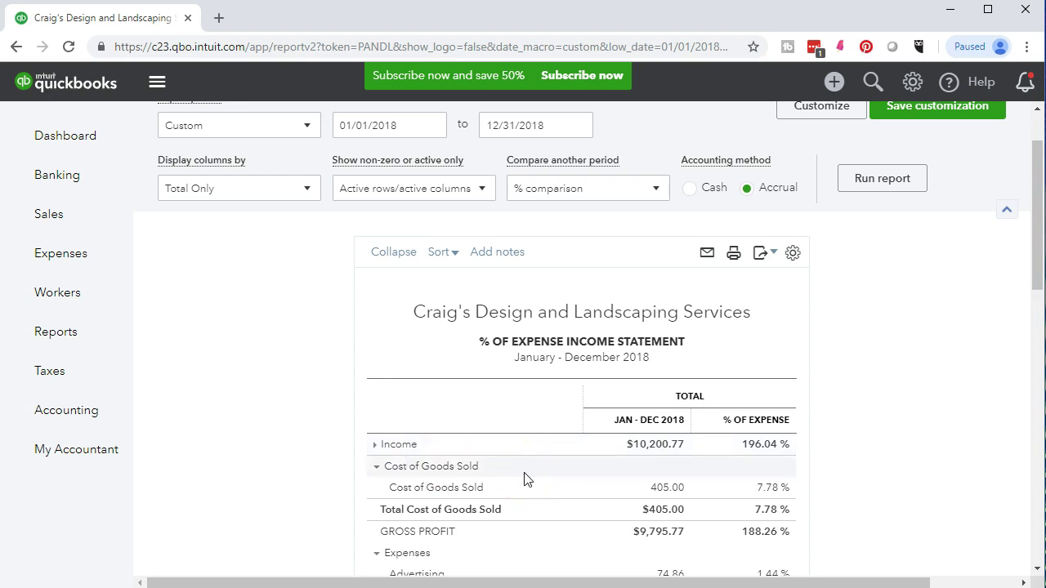
{"action": "scroll", "coordinate": [523, 479], "scroll_direction": "down", "scroll_amount": 12}
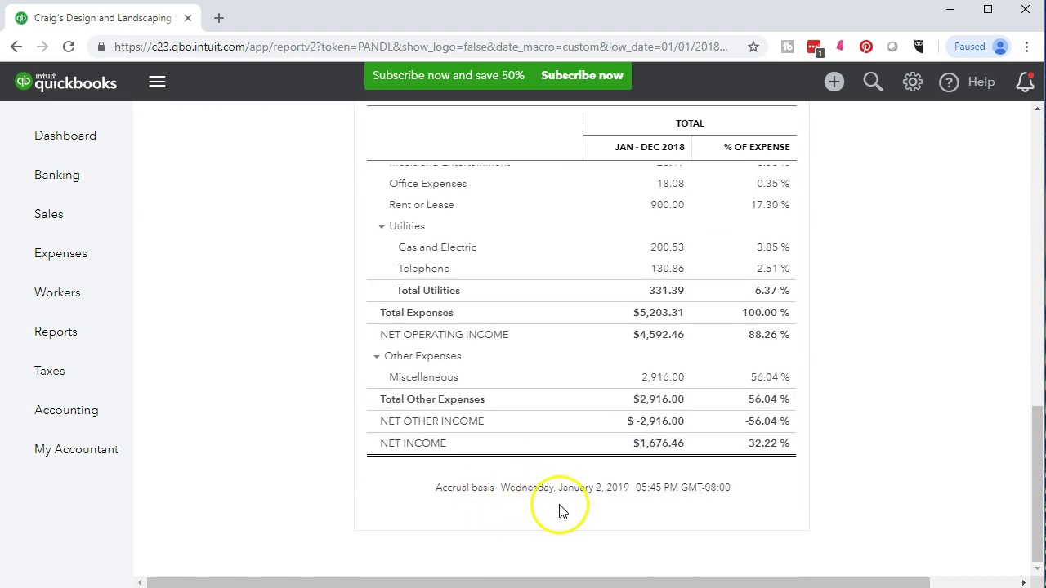
{"action": "scroll", "coordinate": [649, 510], "scroll_direction": "up", "scroll_amount": 15}
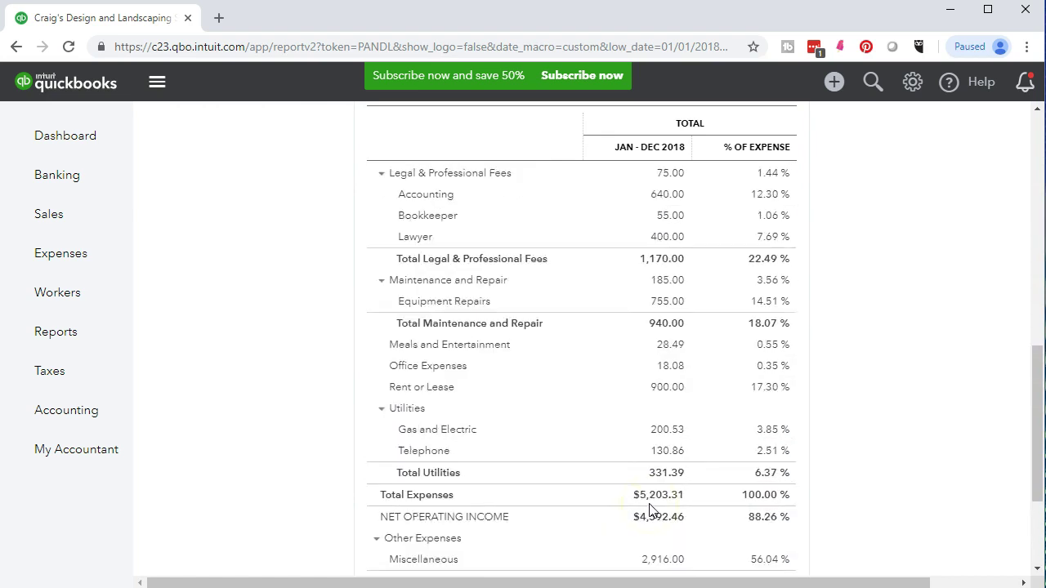
{"action": "scroll", "coordinate": [652, 507], "scroll_direction": "up", "scroll_amount": 2}
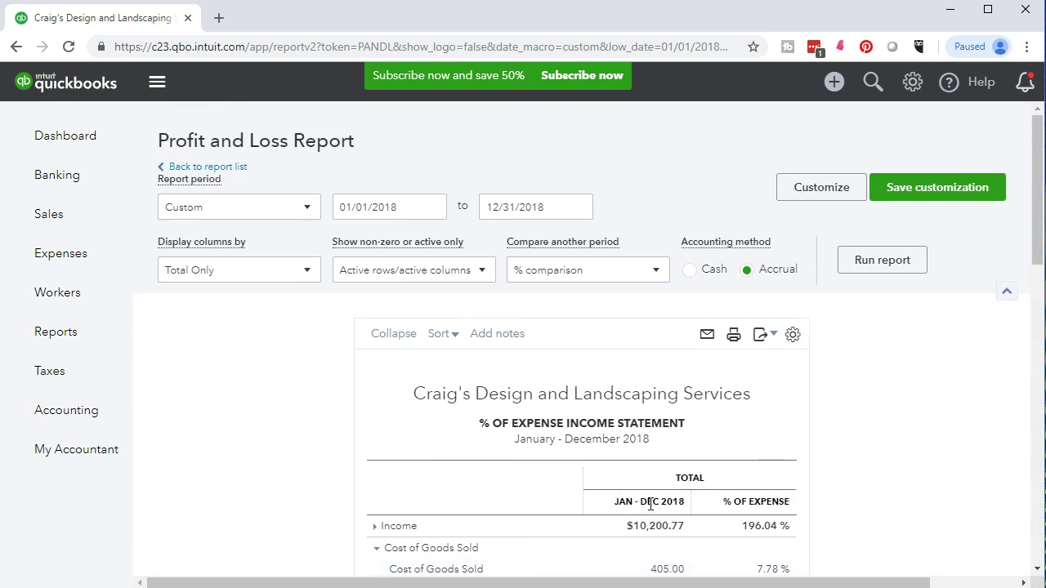
Step: Turn off Date prepared, Time prepared and Report basis in the footer, then rerun the report
{"action": "left_click", "coordinate": [793, 195]}
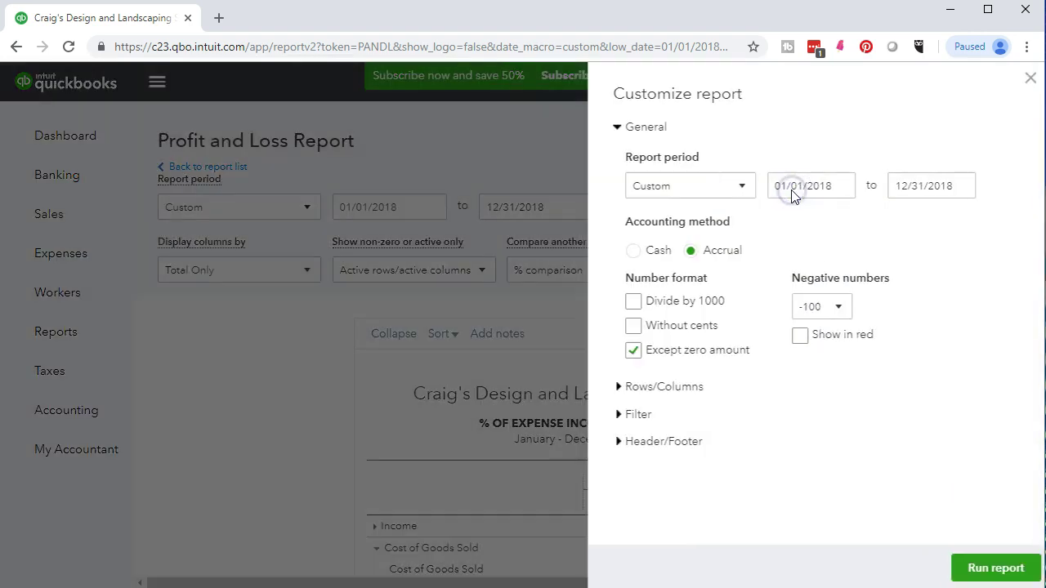
{"action": "left_click", "coordinate": [615, 453]}
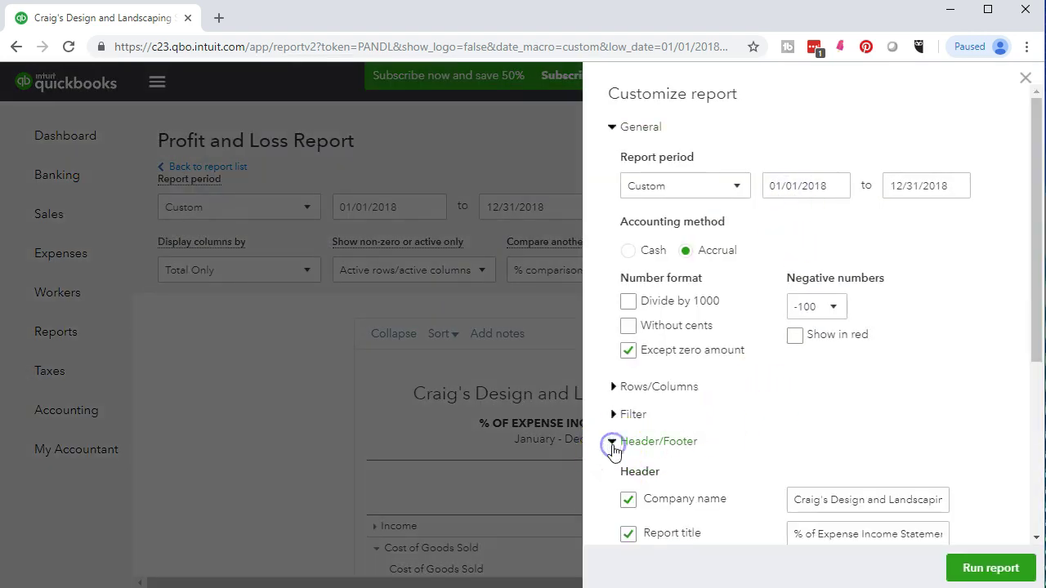
{"action": "scroll", "coordinate": [612, 450], "scroll_direction": "down", "scroll_amount": 4}
{"action": "left_click", "coordinate": [634, 338]}
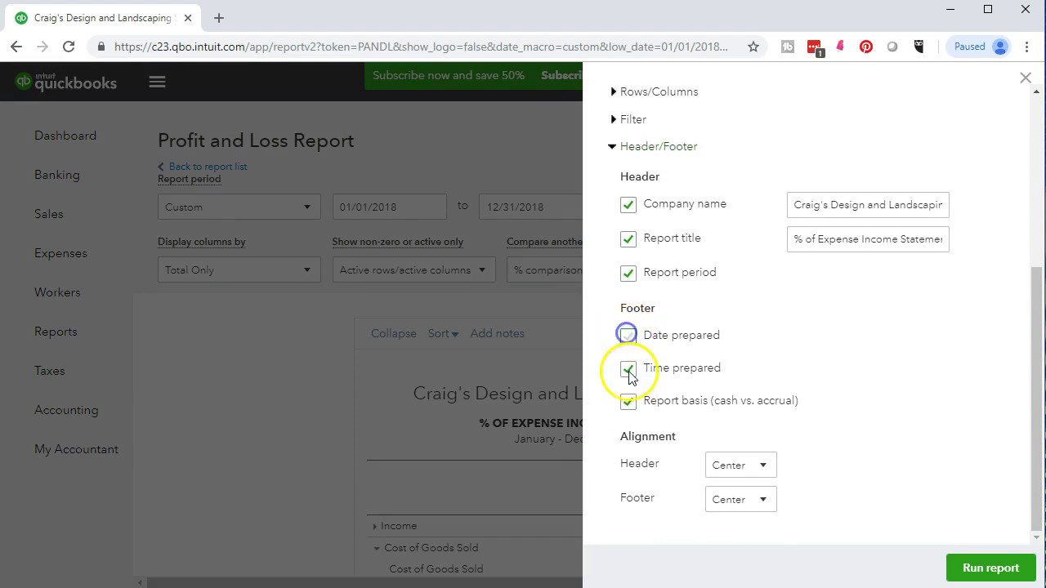
{"action": "left_click", "coordinate": [628, 369]}
{"action": "left_click", "coordinate": [629, 404]}
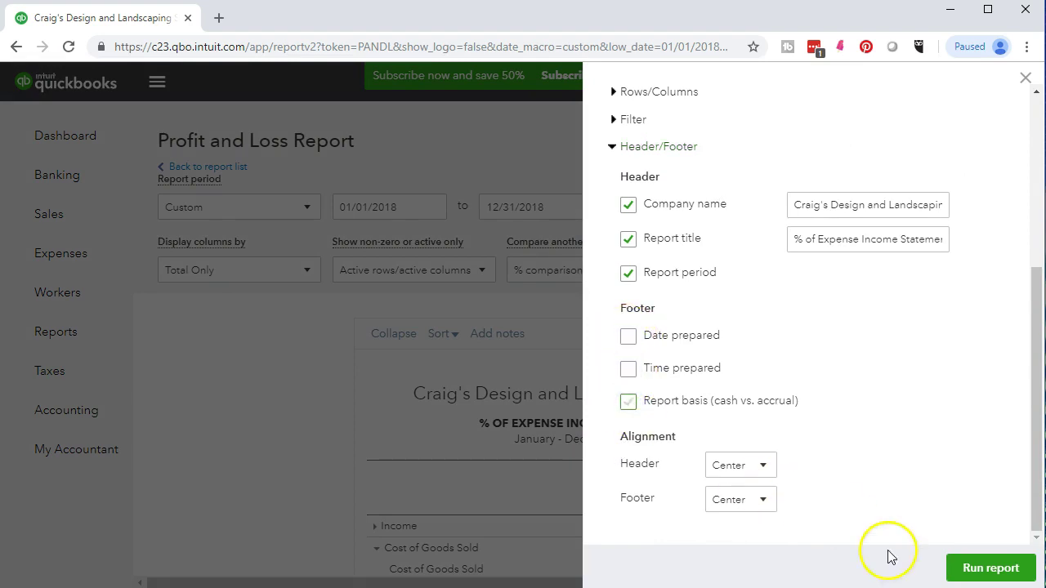
{"action": "left_click", "coordinate": [960, 571]}
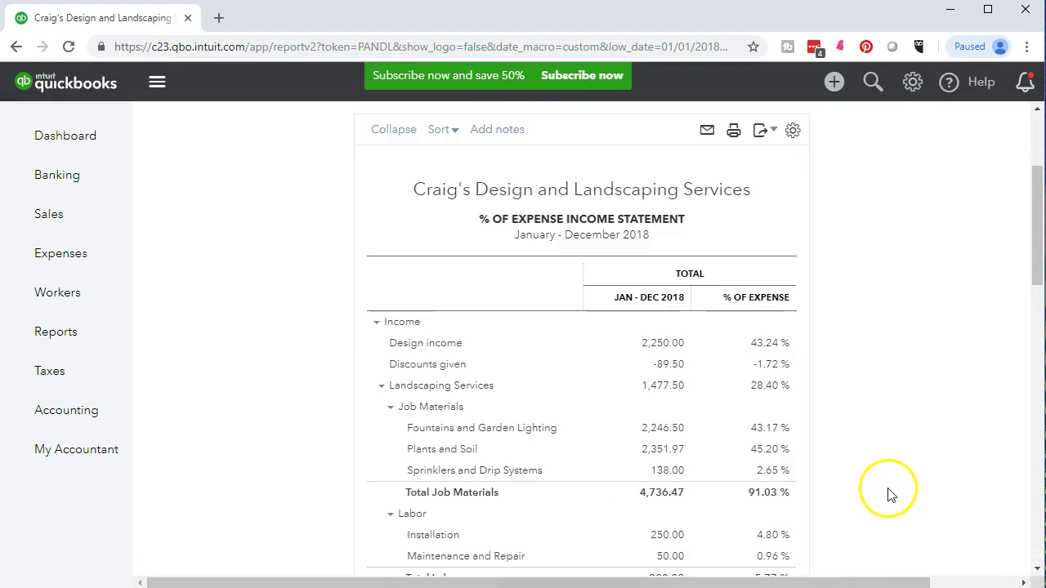
{"action": "scroll", "coordinate": [846, 482], "scroll_direction": "down", "scroll_amount": 10}
{"action": "left_click", "coordinate": [687, 511]}
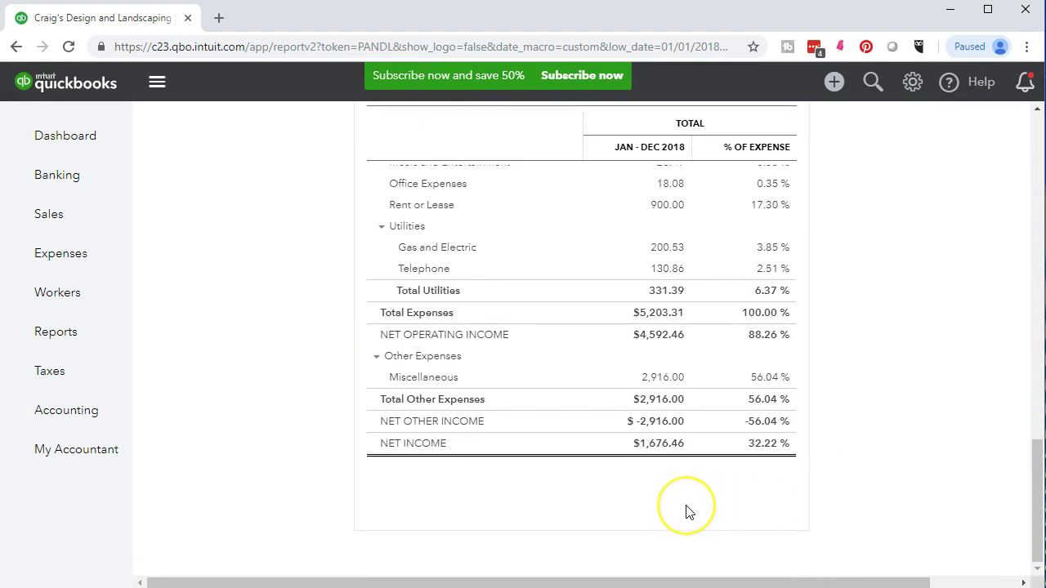
{"action": "scroll", "coordinate": [687, 510], "scroll_direction": "up", "scroll_amount": 10}
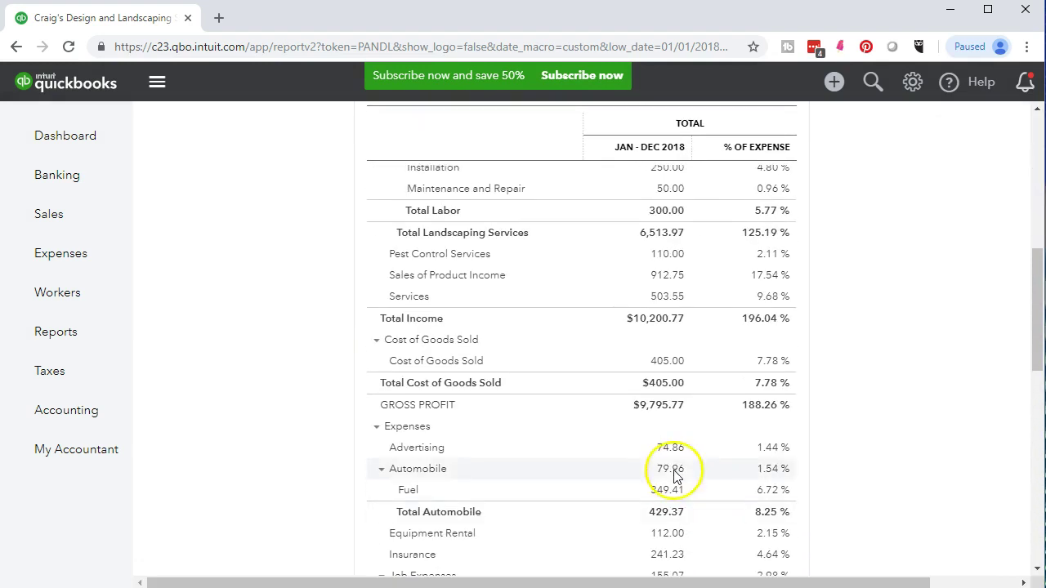
{"action": "scroll", "coordinate": [666, 413], "scroll_direction": "up", "scroll_amount": 5}
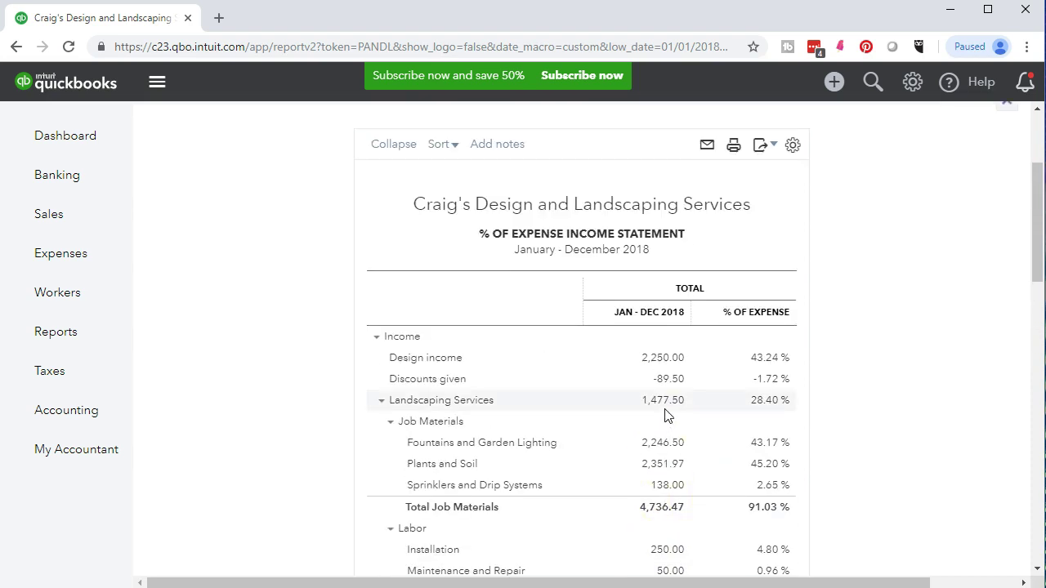
{"action": "scroll", "coordinate": [665, 415], "scroll_direction": "up", "scroll_amount": 4}
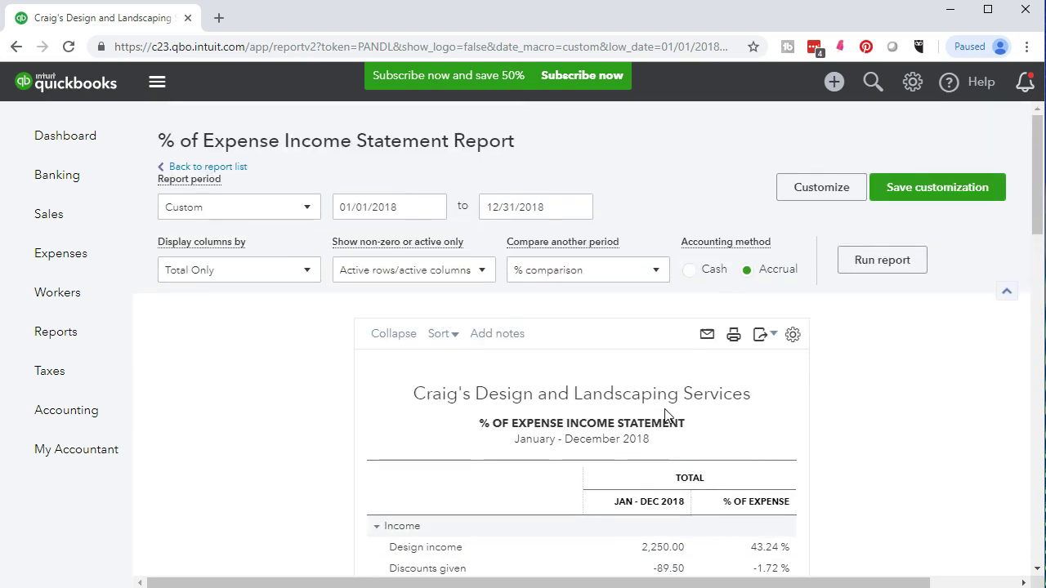
{"action": "left_click", "coordinate": [802, 196]}
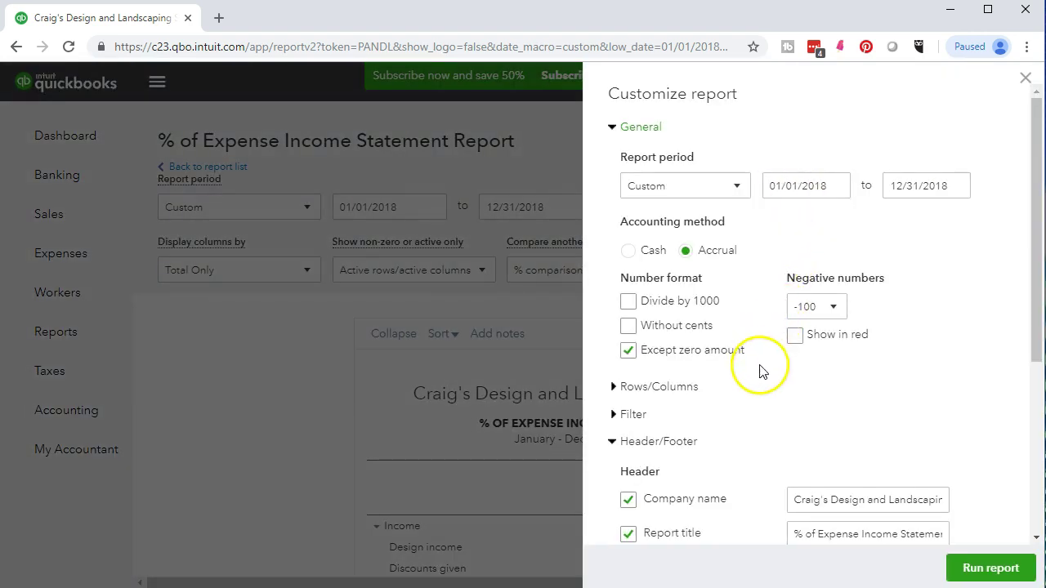
{"action": "left_click", "coordinate": [627, 326]}
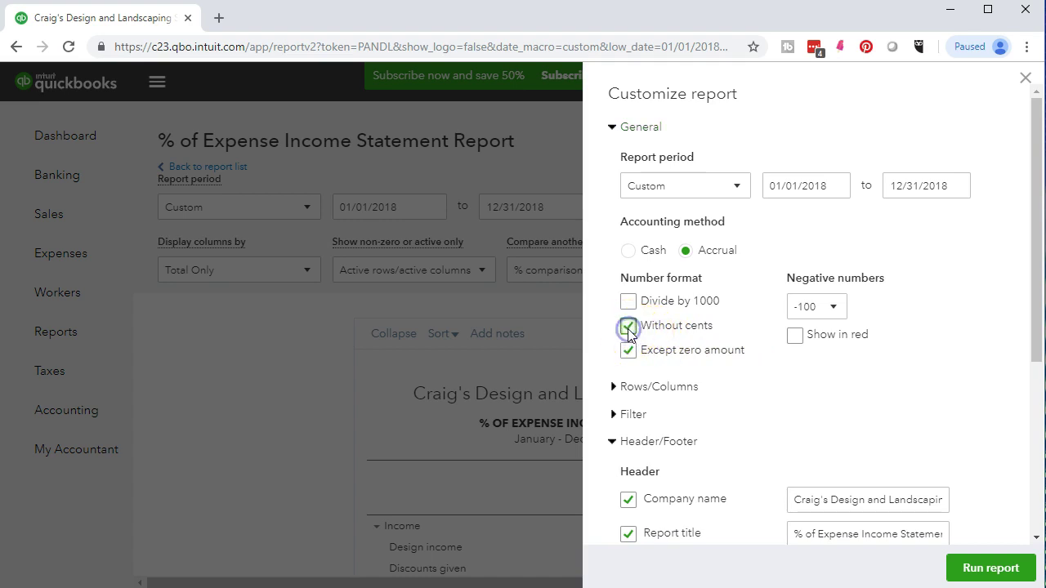
{"action": "left_click", "coordinate": [831, 311]}
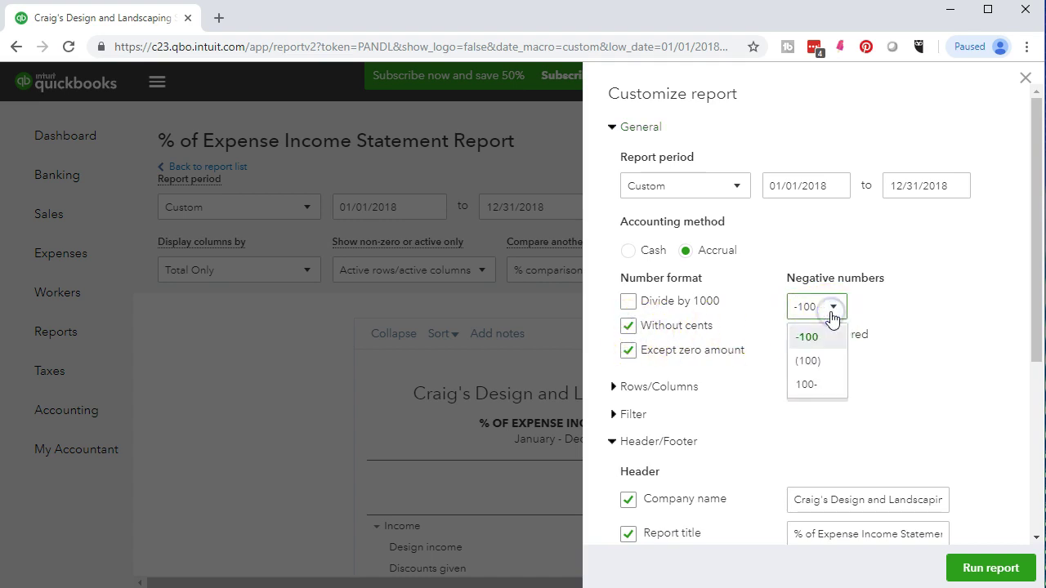
{"action": "left_click", "coordinate": [817, 359]}
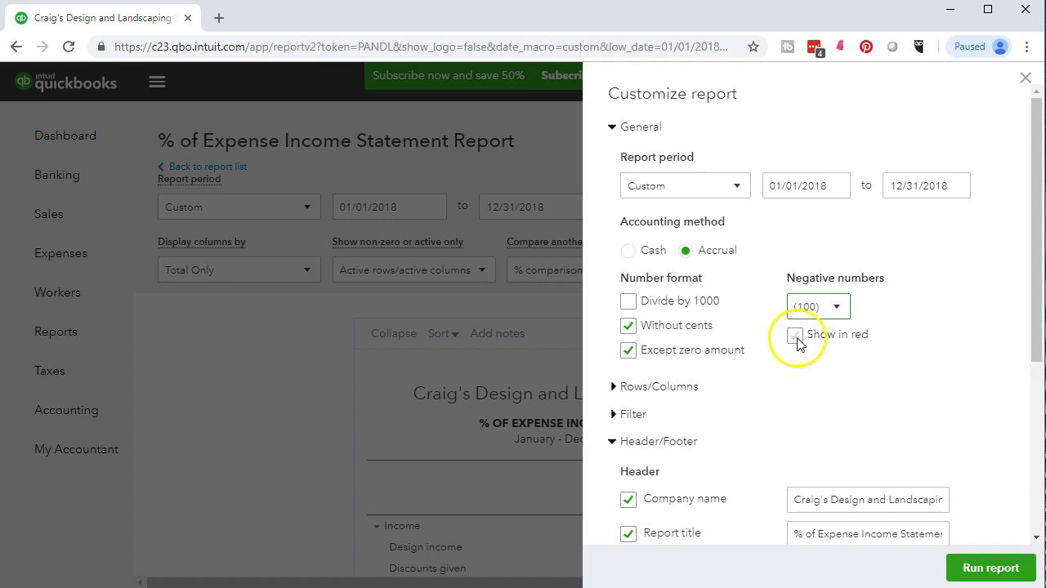
{"action": "left_click", "coordinate": [795, 336]}
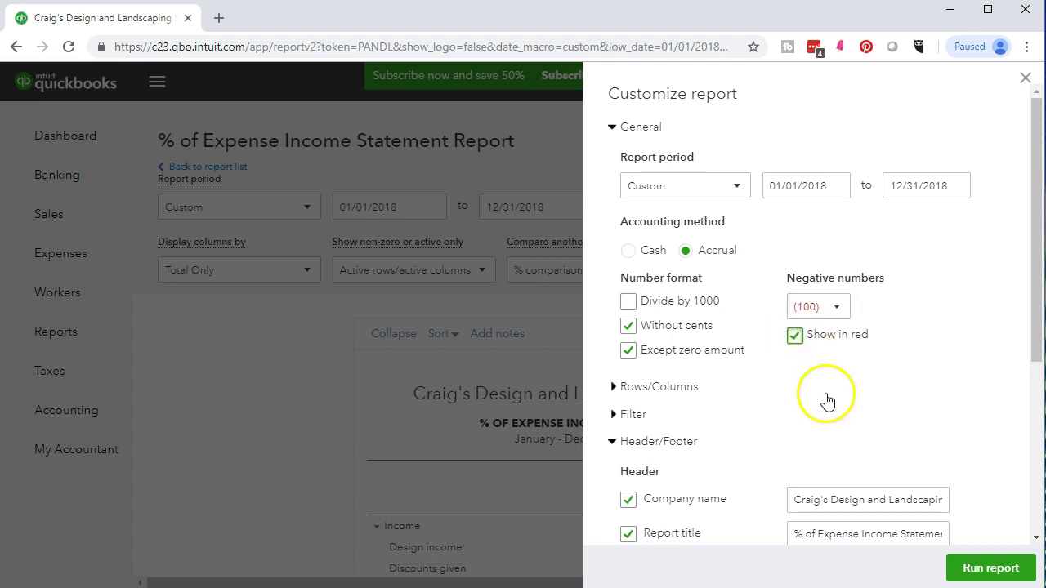
{"action": "left_click", "coordinate": [985, 568]}
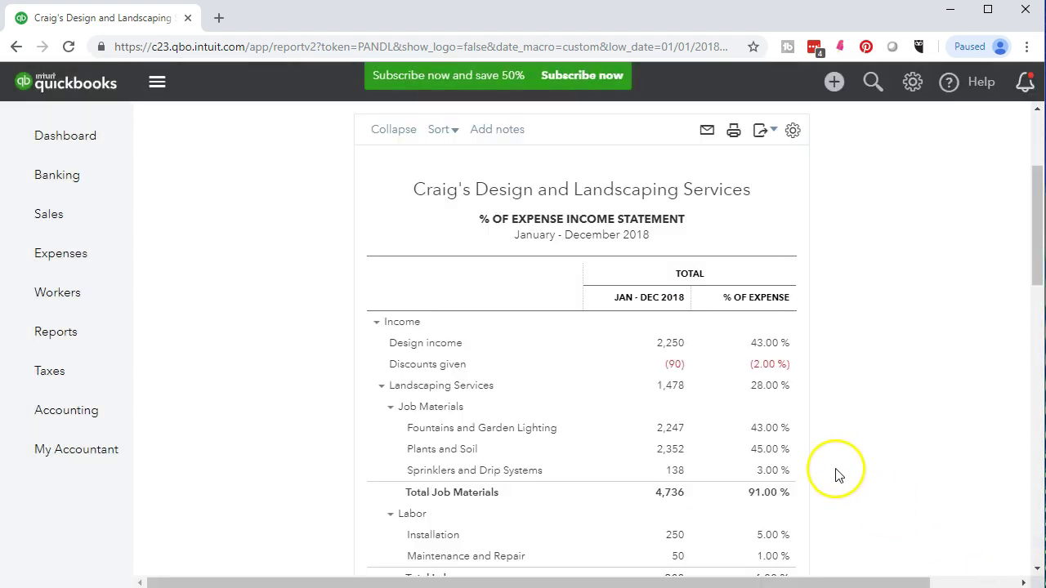
{"action": "scroll", "coordinate": [835, 472], "scroll_direction": "down", "scroll_amount": 3}
{"action": "scroll", "coordinate": [835, 473], "scroll_direction": "down", "scroll_amount": 4}
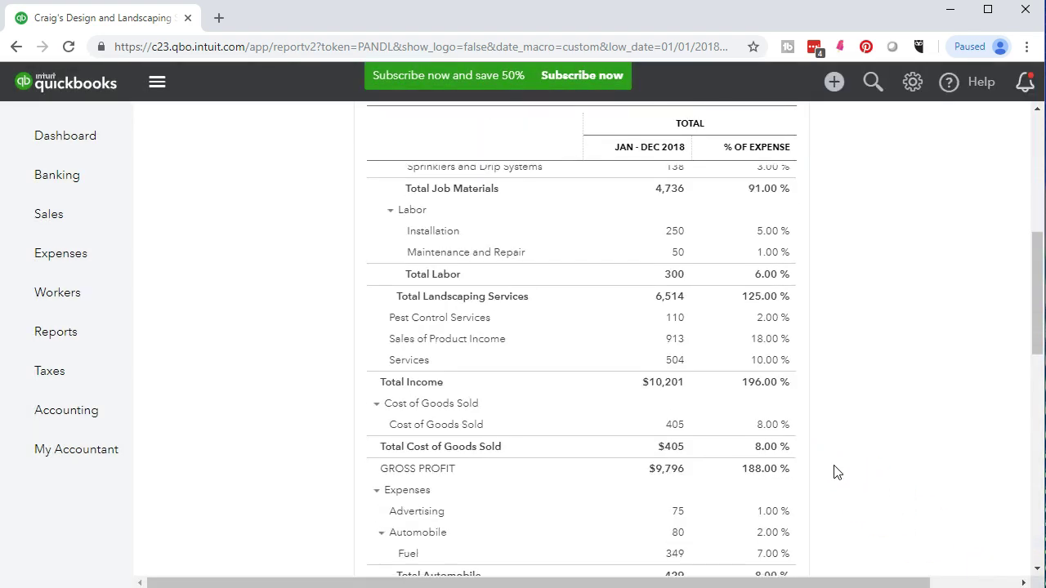
{"action": "scroll", "coordinate": [835, 473], "scroll_direction": "down", "scroll_amount": 5}
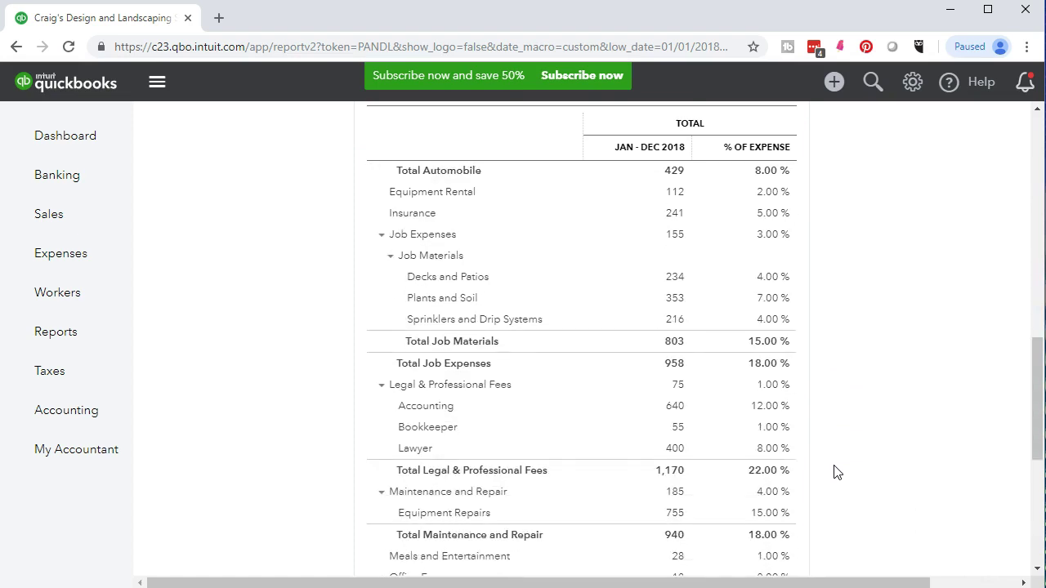
{"action": "scroll", "coordinate": [835, 473], "scroll_direction": "down", "scroll_amount": 1}
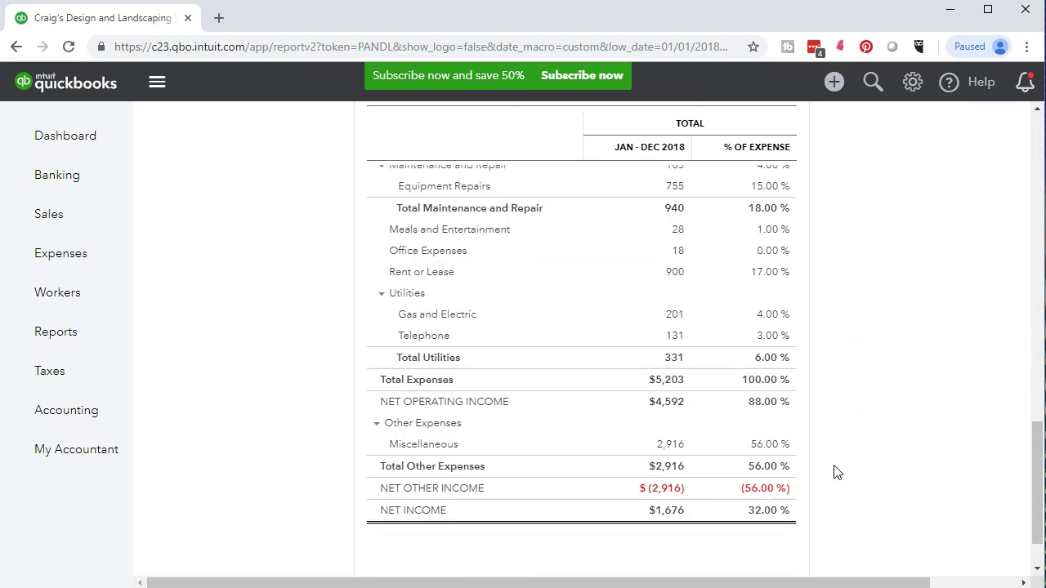
{"action": "scroll", "coordinate": [835, 472], "scroll_direction": "up", "scroll_amount": 10}
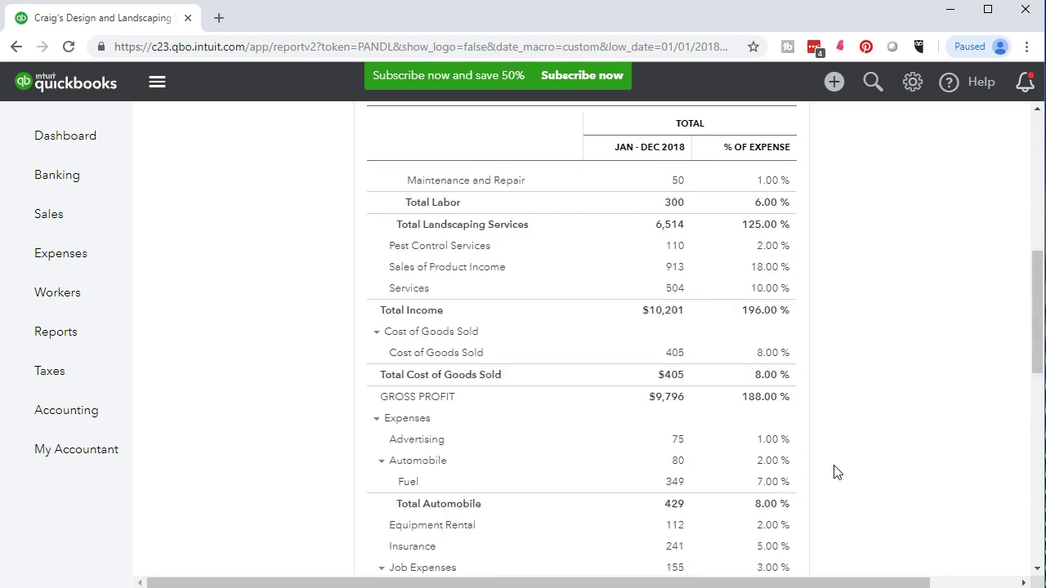
{"action": "scroll", "coordinate": [834, 472], "scroll_direction": "up", "scroll_amount": 5}
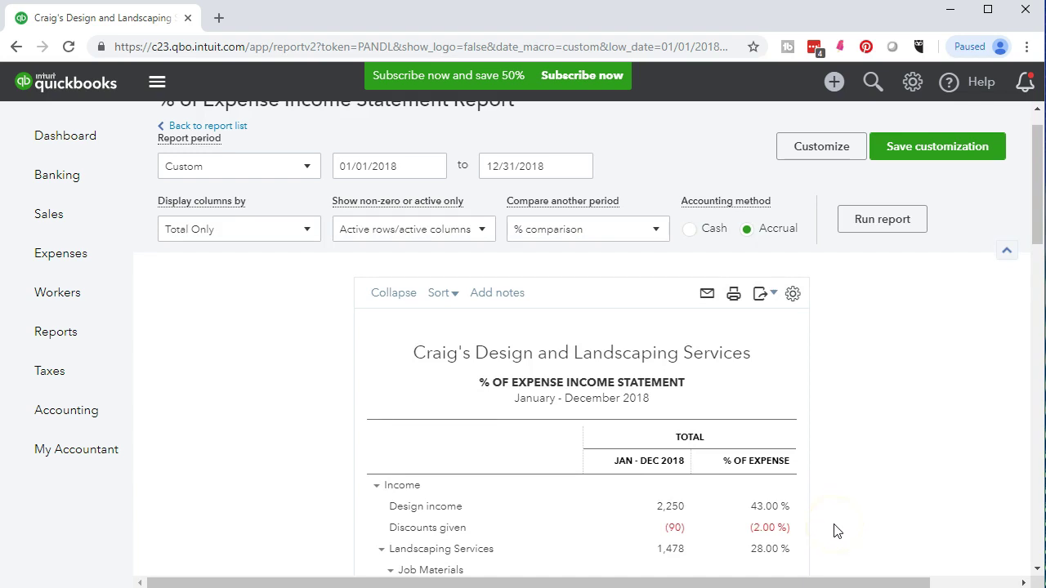
Step: Save the report customization into the My Reports group
{"action": "left_click", "coordinate": [900, 160]}
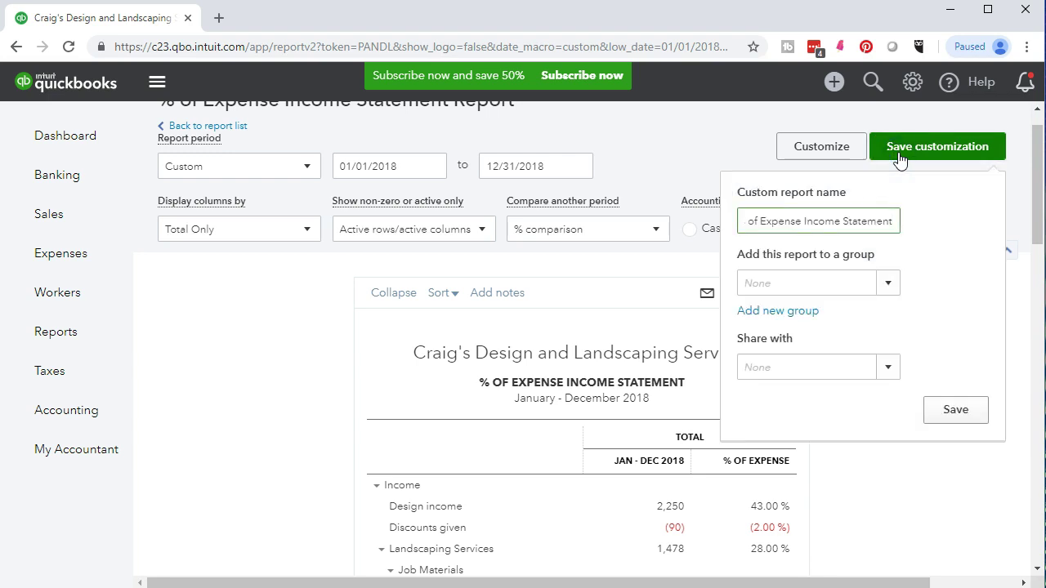
{"action": "left_click", "coordinate": [882, 283]}
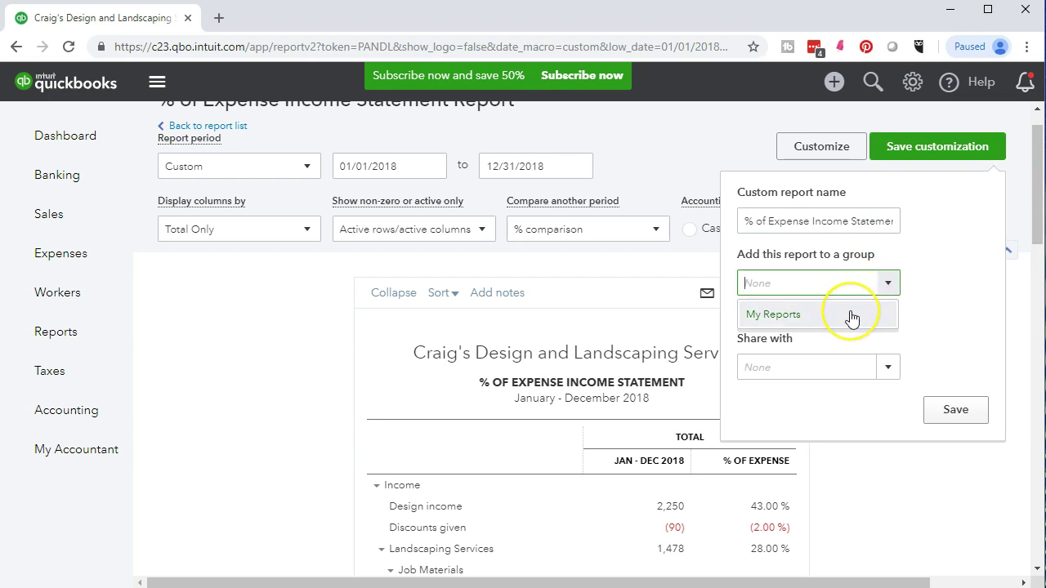
{"action": "left_click", "coordinate": [851, 317]}
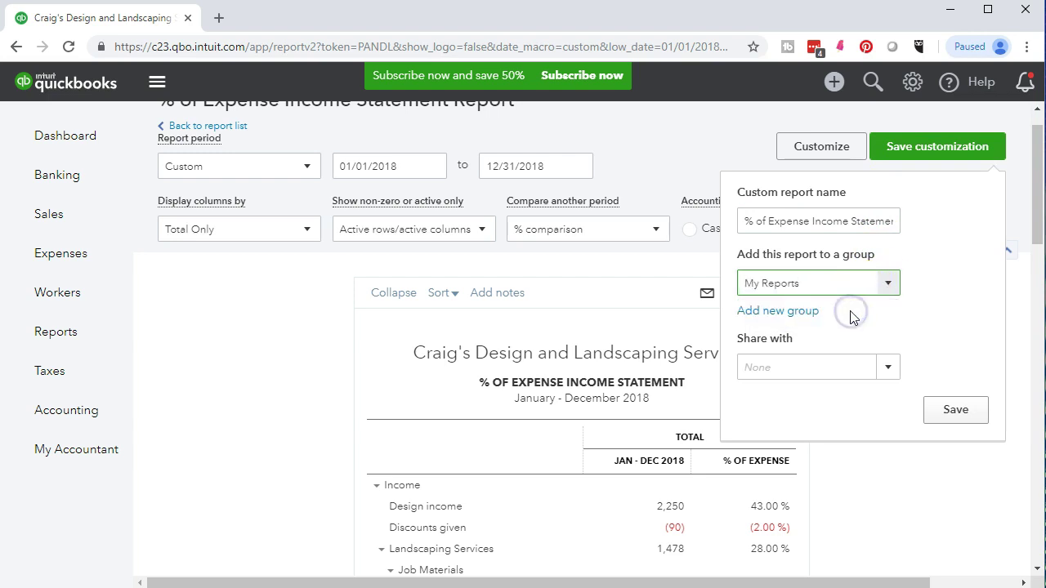
{"action": "left_click", "coordinate": [934, 414]}
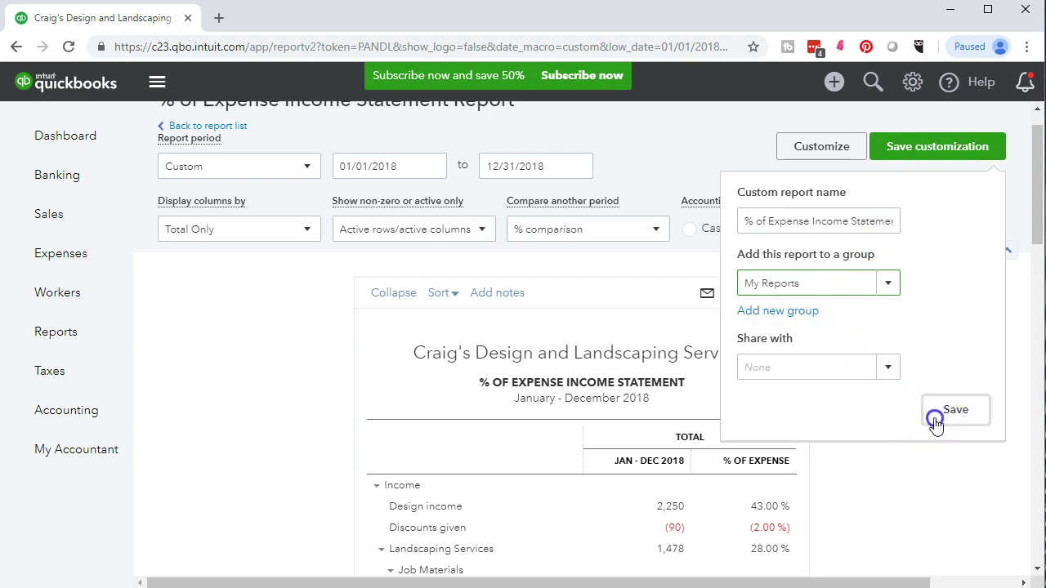
{"action": "scroll", "coordinate": [937, 425], "scroll_direction": "down", "scroll_amount": 2}
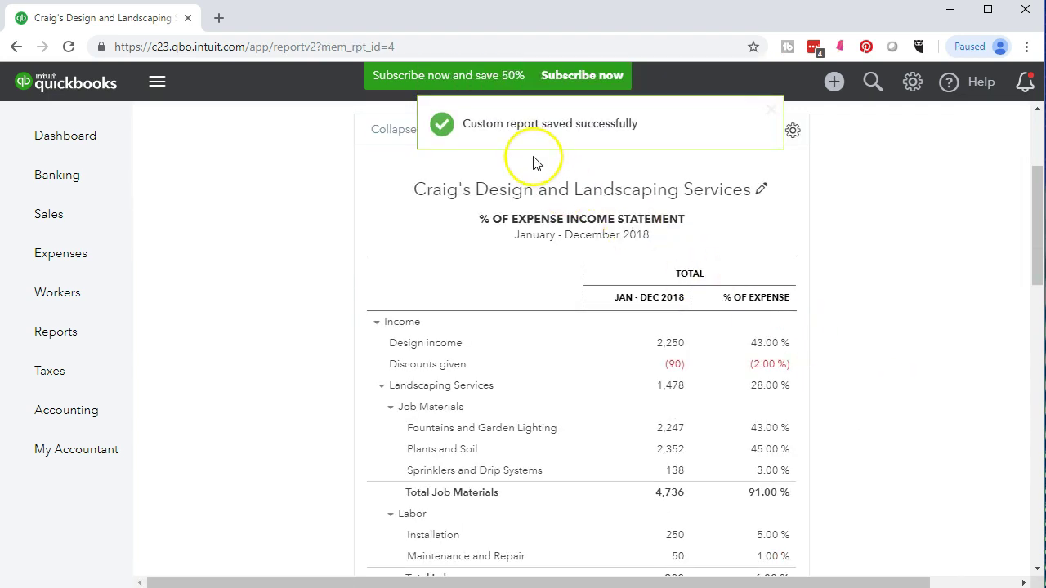
Step: Open '% of Expense Income Statement' from My Reports under Custom Reports
{"action": "left_click", "coordinate": [102, 339]}
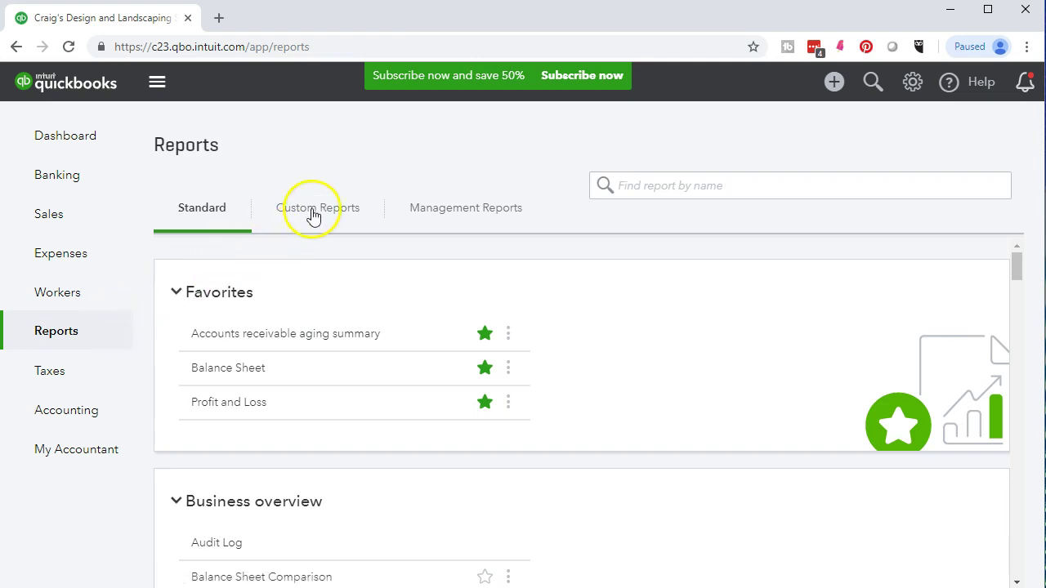
{"action": "left_click", "coordinate": [313, 214]}
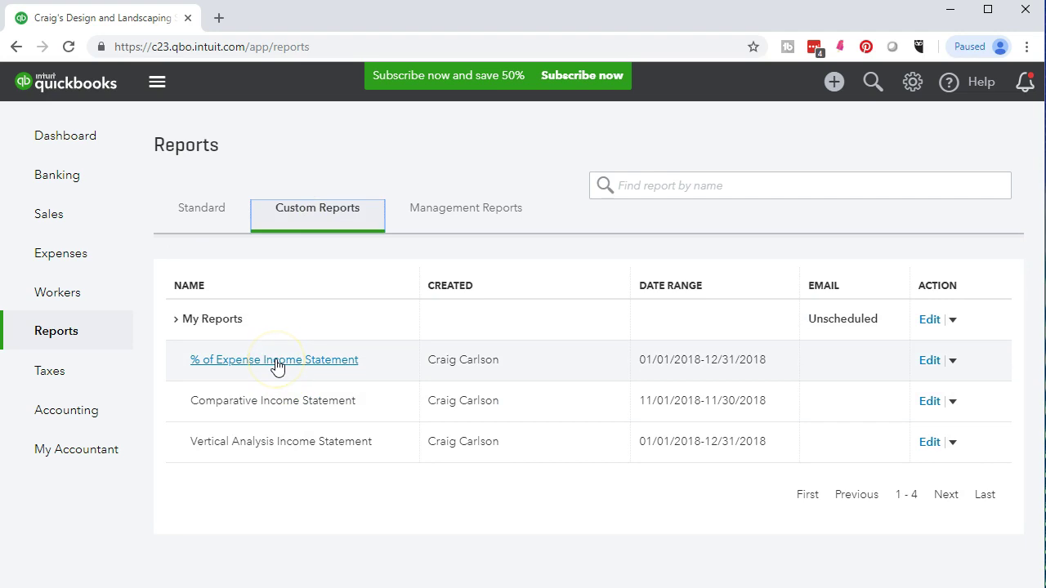
{"action": "left_click", "coordinate": [170, 322]}
{"action": "left_click", "coordinate": [172, 325]}
{"action": "left_click", "coordinate": [232, 366]}
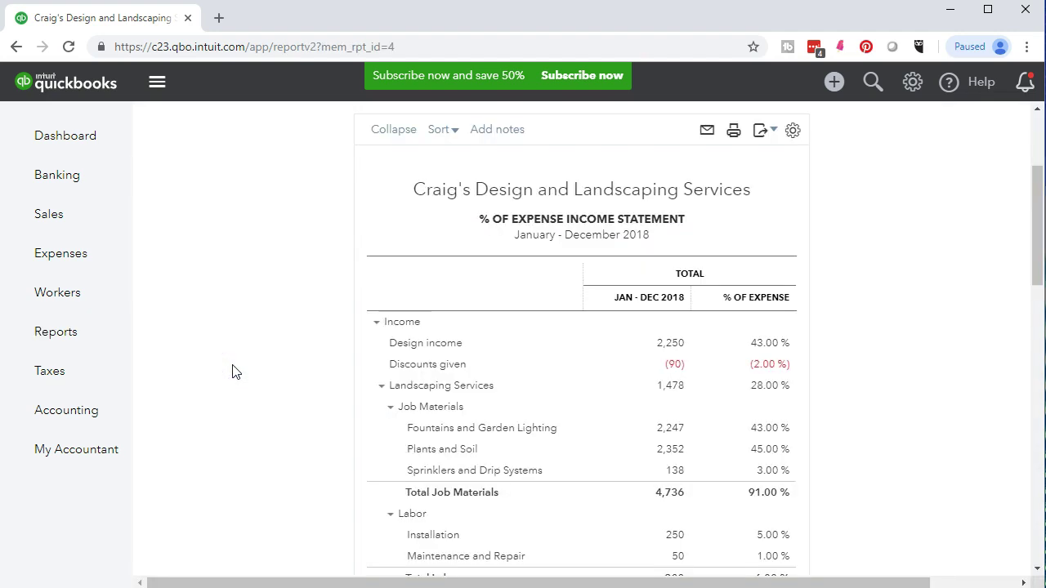
{"action": "scroll", "coordinate": [235, 377], "scroll_direction": "up", "scroll_amount": 2}
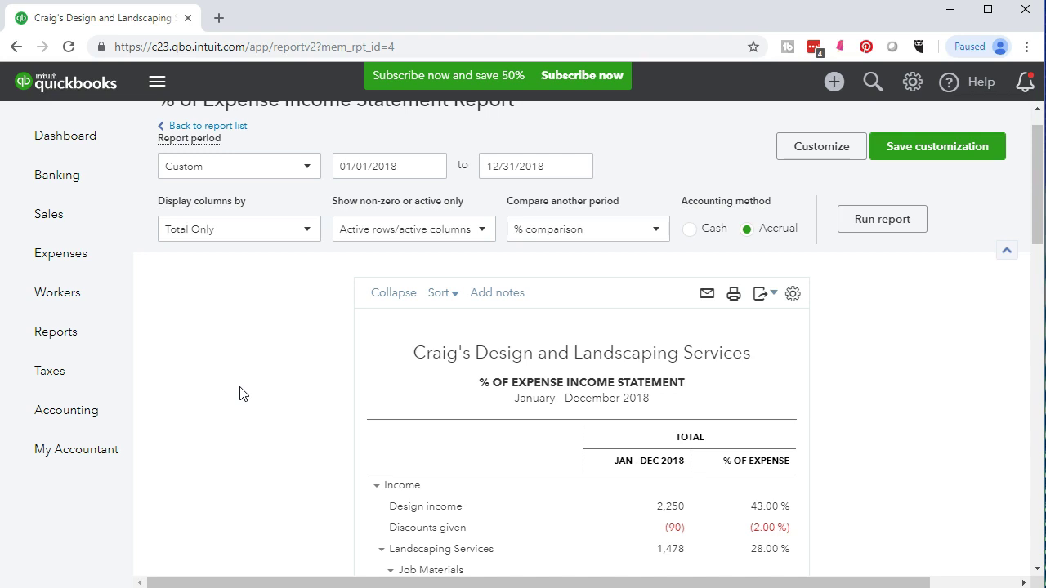
{"action": "mouse_move", "coordinate": [380, 390]}
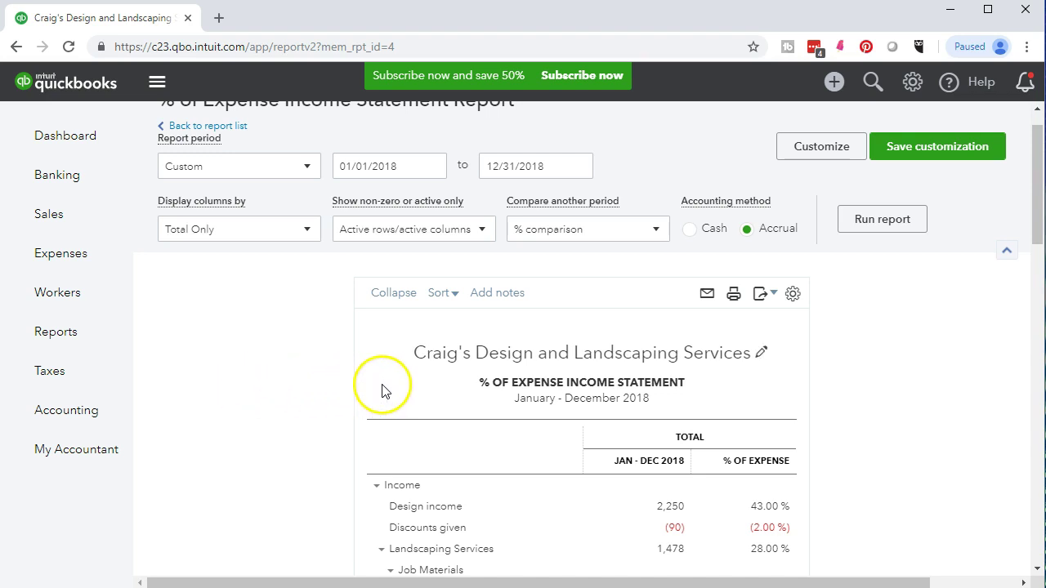
Step: Print the report's PDF preview to CutePDF Writer as 2 sheets
{"action": "left_click", "coordinate": [735, 299]}
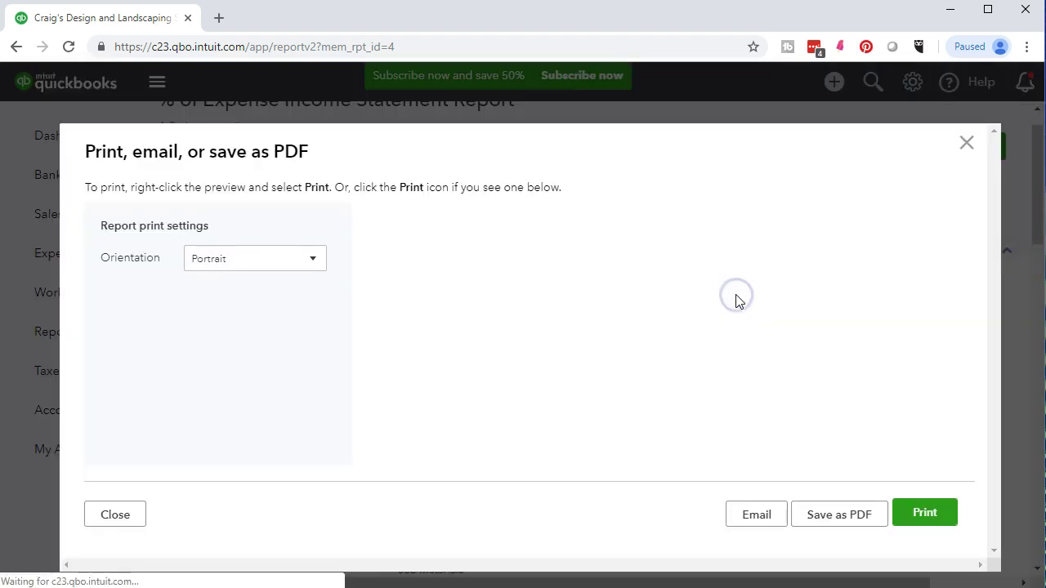
{"action": "scroll", "coordinate": [711, 379], "scroll_direction": "down", "scroll_amount": 10}
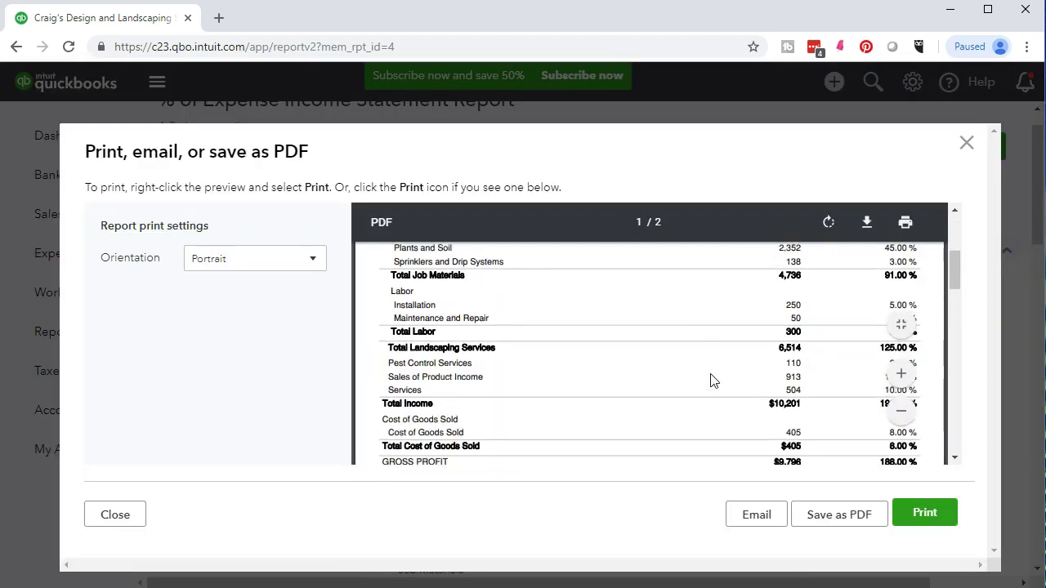
{"action": "scroll", "coordinate": [711, 380], "scroll_direction": "down", "scroll_amount": 5}
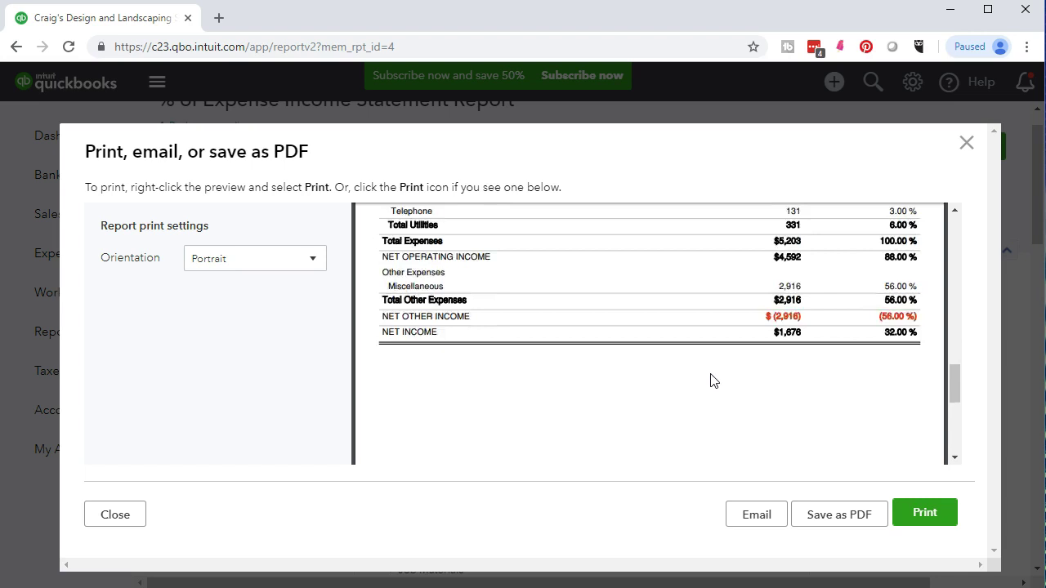
{"action": "scroll", "coordinate": [711, 380], "scroll_direction": "up", "scroll_amount": 6}
{"action": "scroll", "coordinate": [711, 380], "scroll_direction": "up", "scroll_amount": 5}
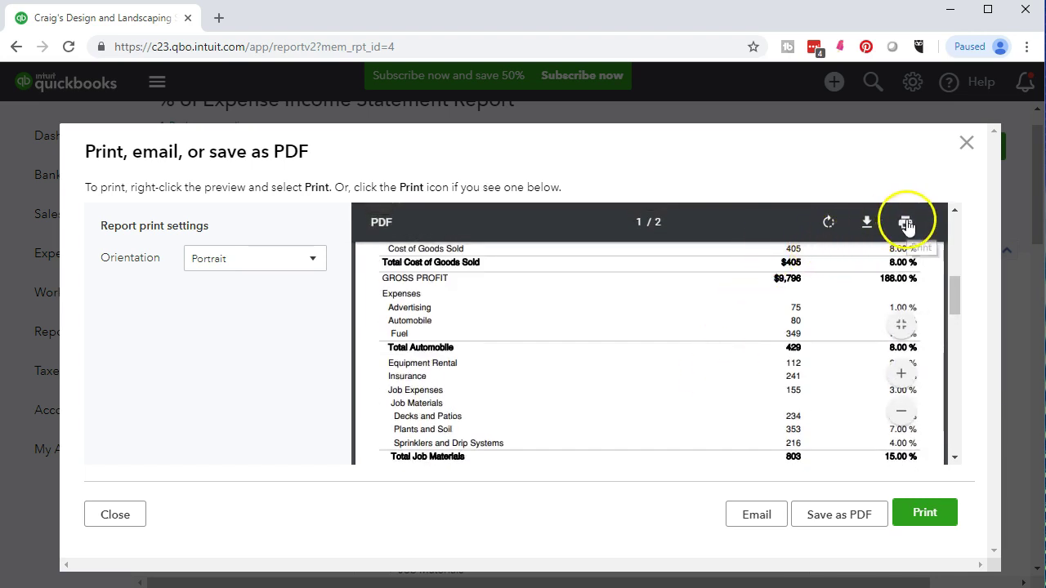
{"action": "left_click", "coordinate": [904, 224]}
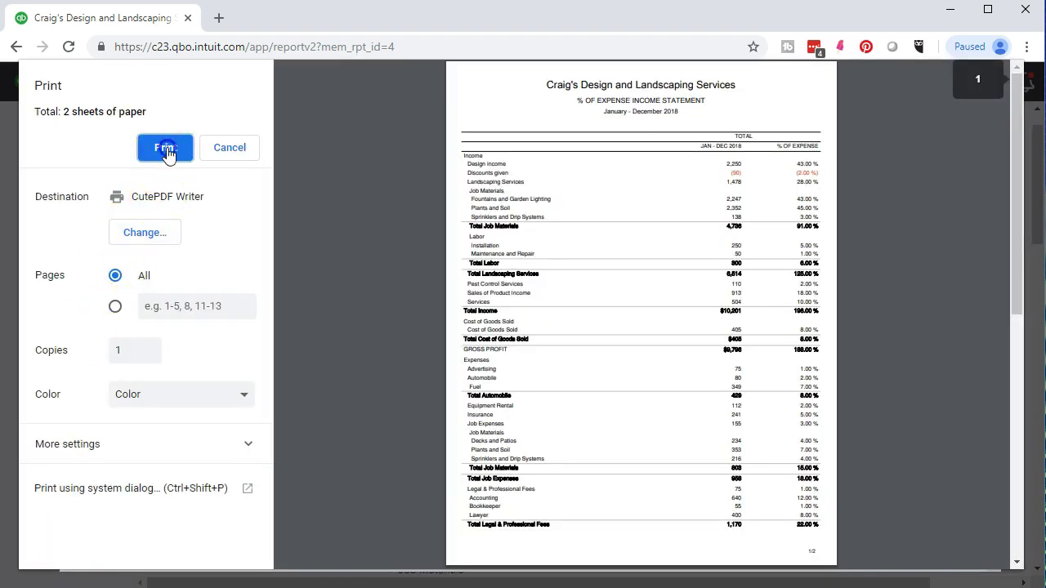
Step: Save the PDF as '% of Expense Income Statement' in Desktop > GGG > Section 3
{"action": "left_click", "coordinate": [165, 147]}
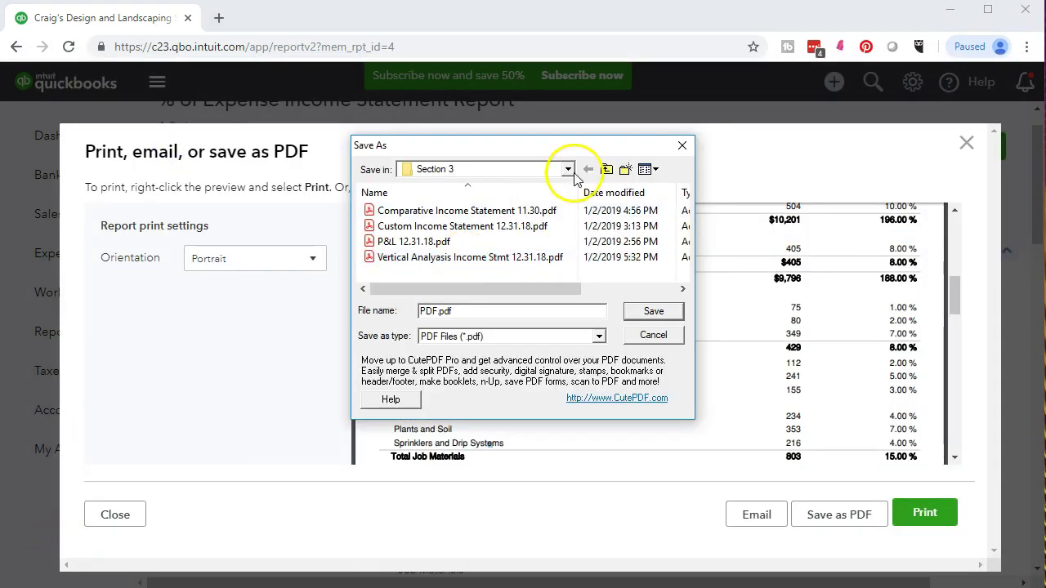
{"action": "left_click", "coordinate": [567, 170]}
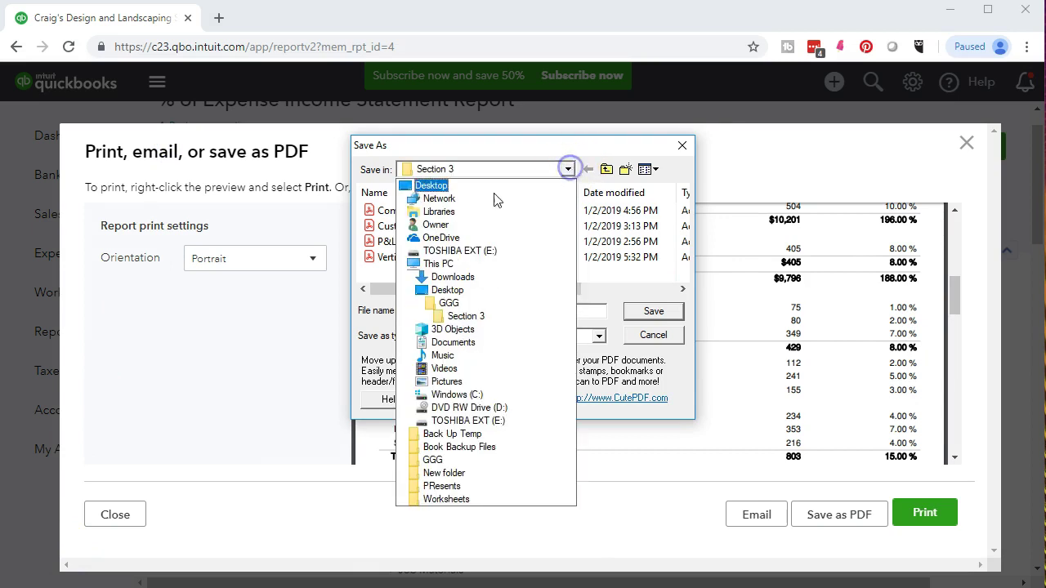
{"action": "left_click", "coordinate": [472, 187]}
{"action": "scroll", "coordinate": [474, 234], "scroll_direction": "down", "scroll_amount": 5}
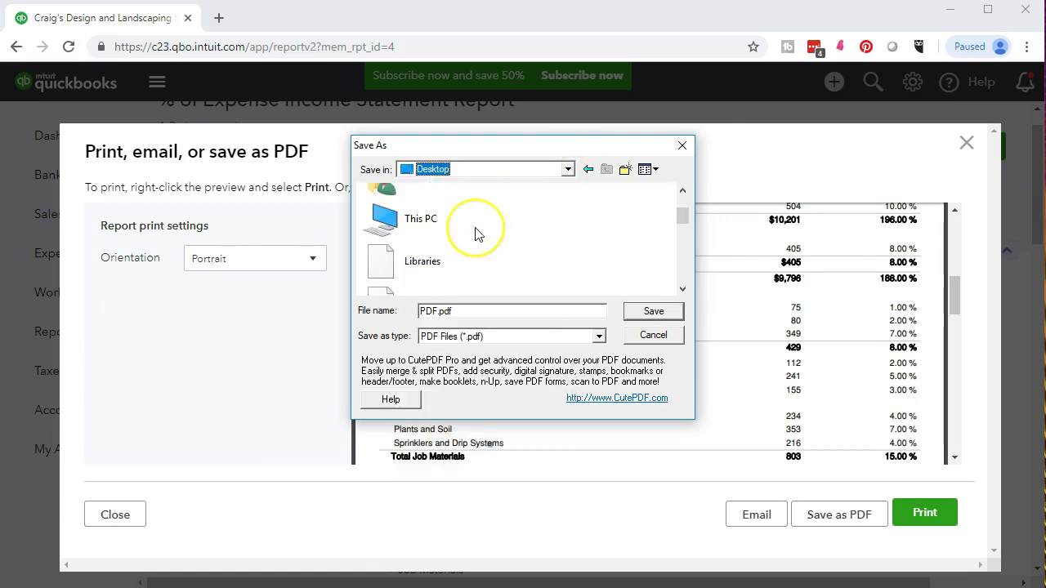
{"action": "scroll", "coordinate": [478, 235], "scroll_direction": "down", "scroll_amount": 2}
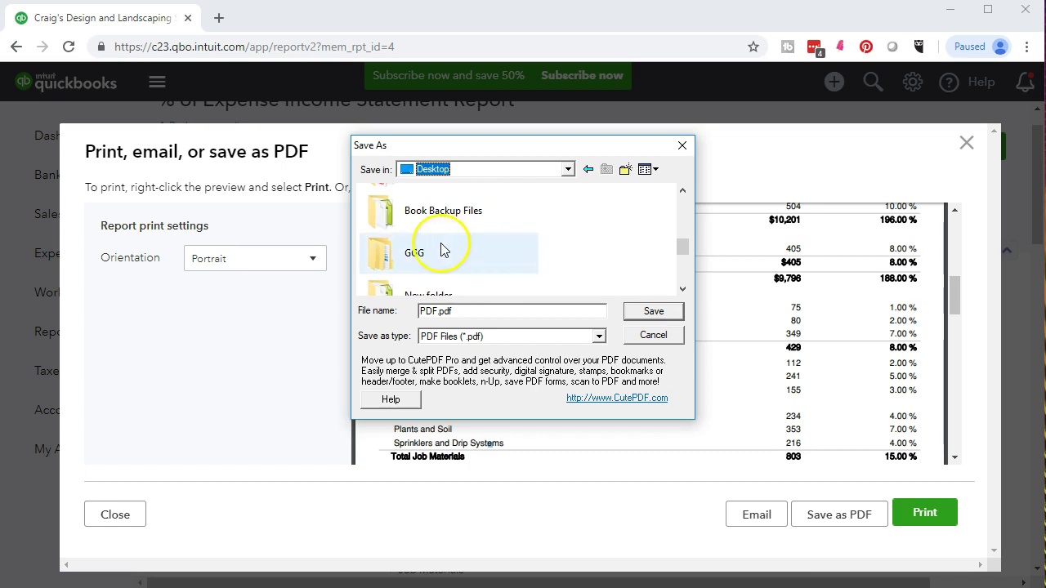
{"action": "double_click", "coordinate": [441, 250]}
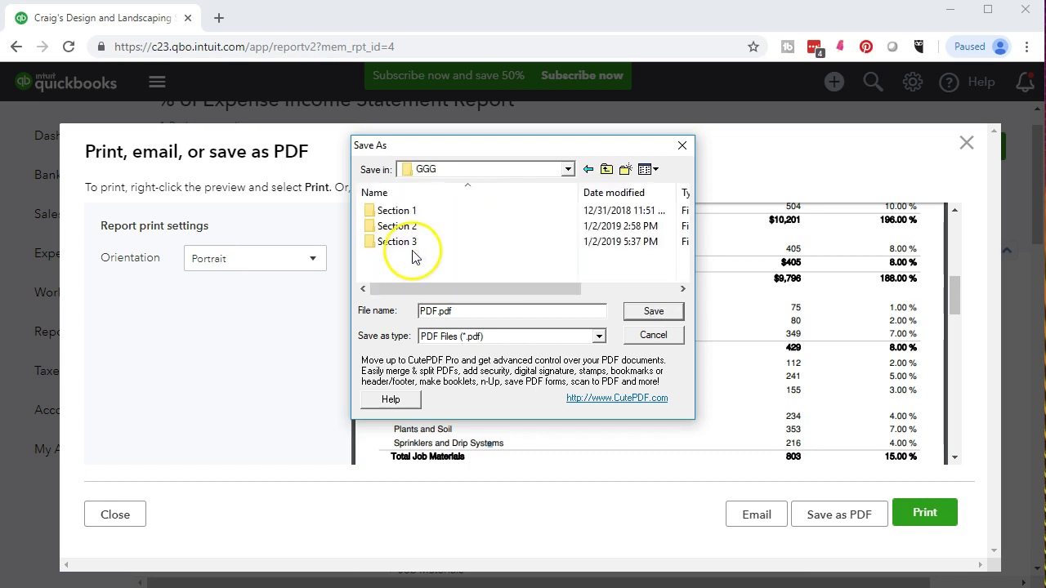
{"action": "left_click", "coordinate": [393, 241]}
{"action": "double_click", "coordinate": [394, 240]}
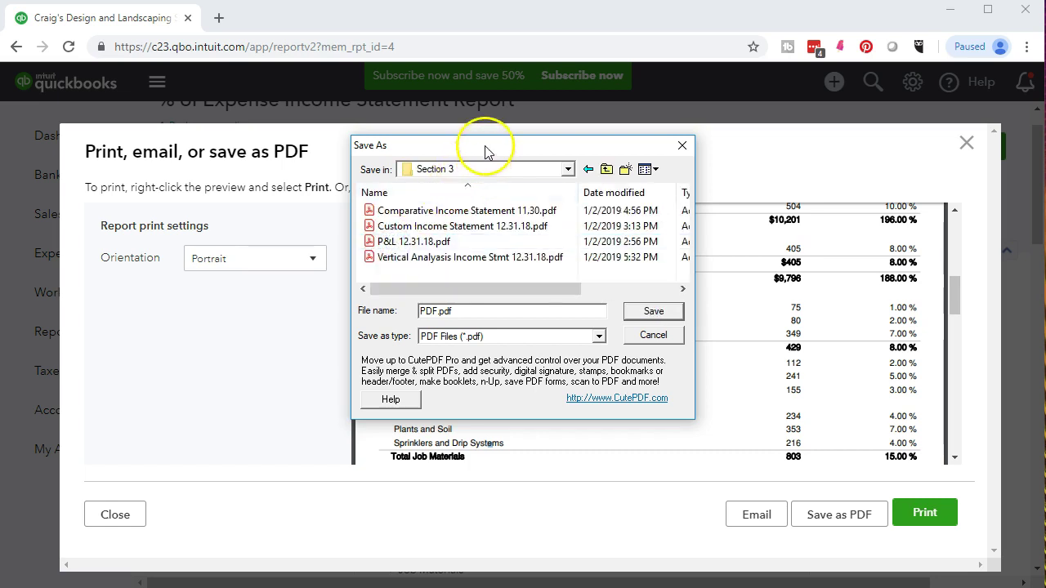
{"action": "left_click_drag", "start_coordinate": [485, 150], "coordinate": [575, 267]}
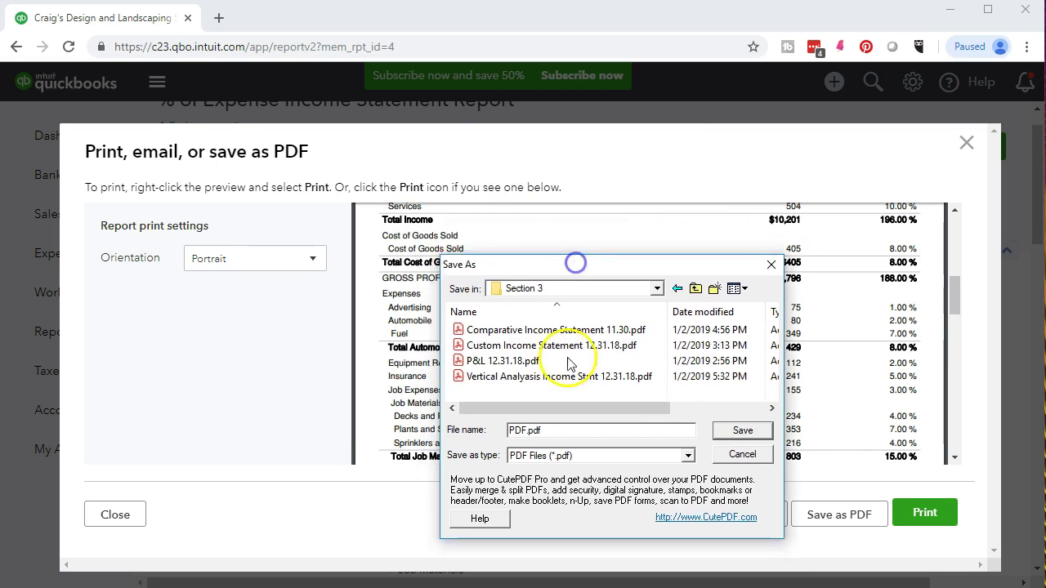
{"action": "double_click", "coordinate": [577, 431]}
{"action": "type", "text": "% of Expense Income Statement"}
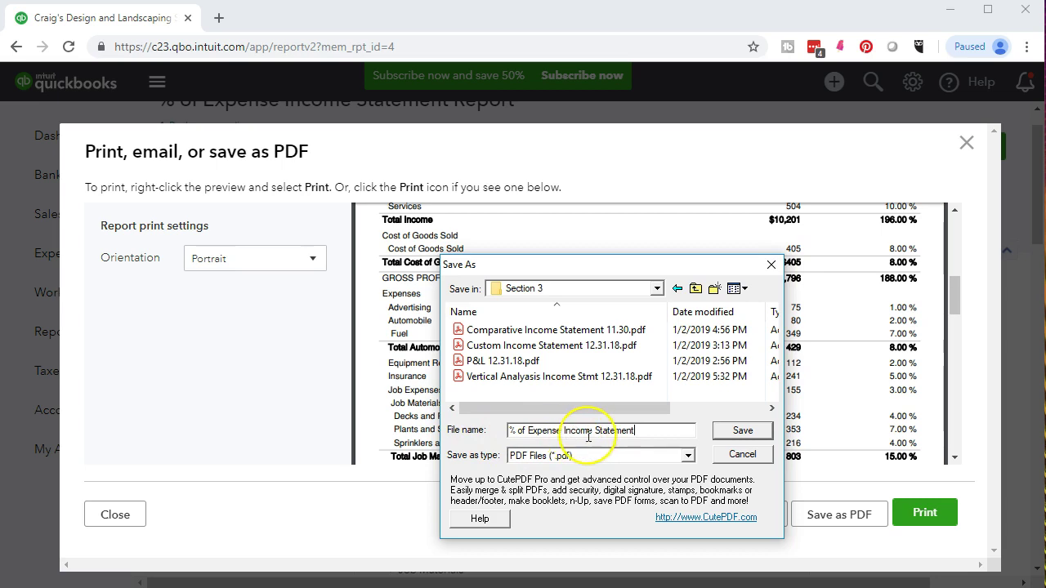
{"action": "left_click", "coordinate": [724, 436]}
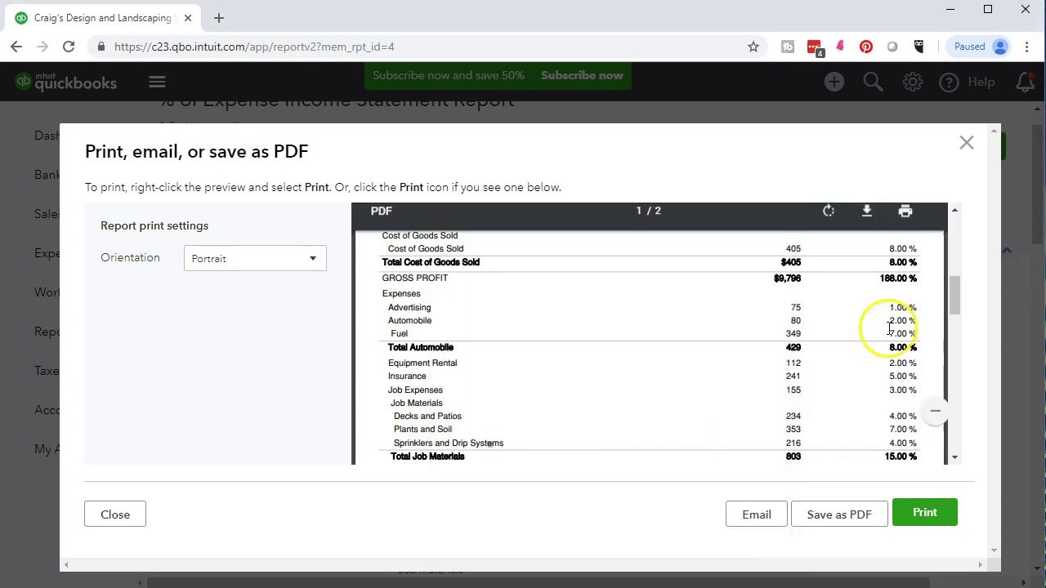
Step: Export the % of Expense Income Statement to Excel and open the downloaded workbook
{"action": "left_click", "coordinate": [964, 144]}
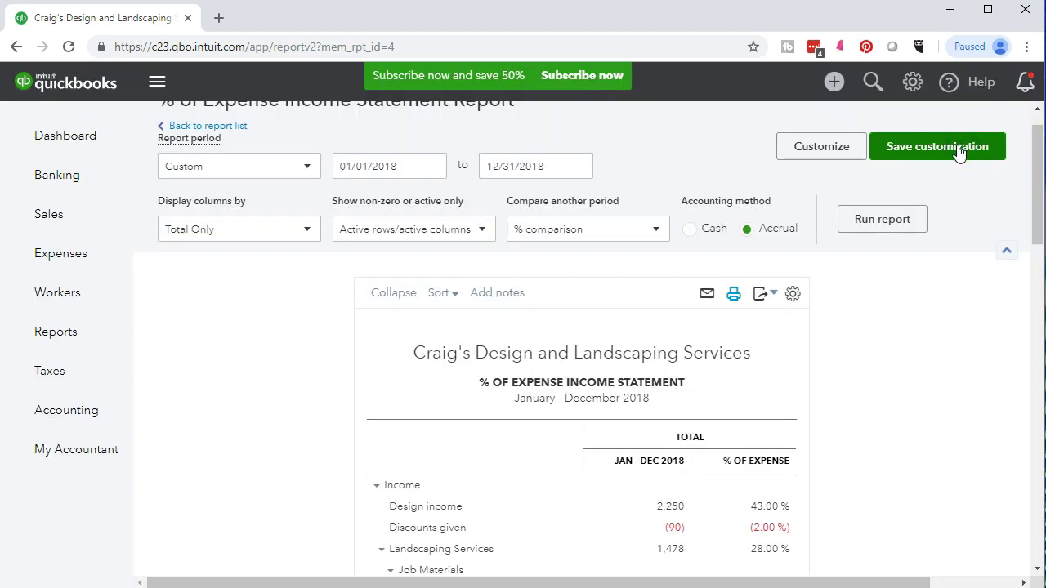
{"action": "left_click", "coordinate": [773, 296]}
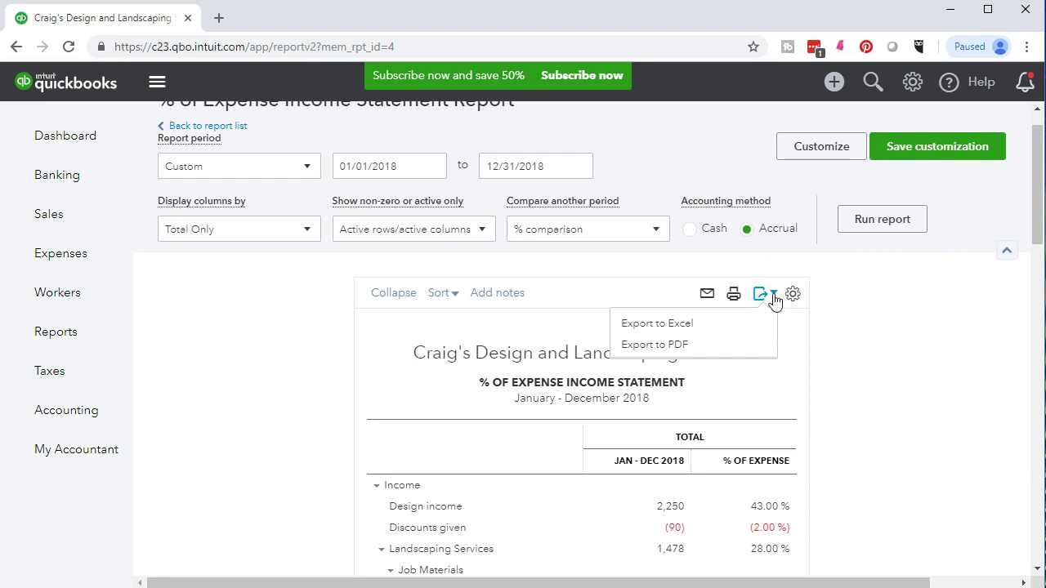
{"action": "left_click", "coordinate": [738, 324]}
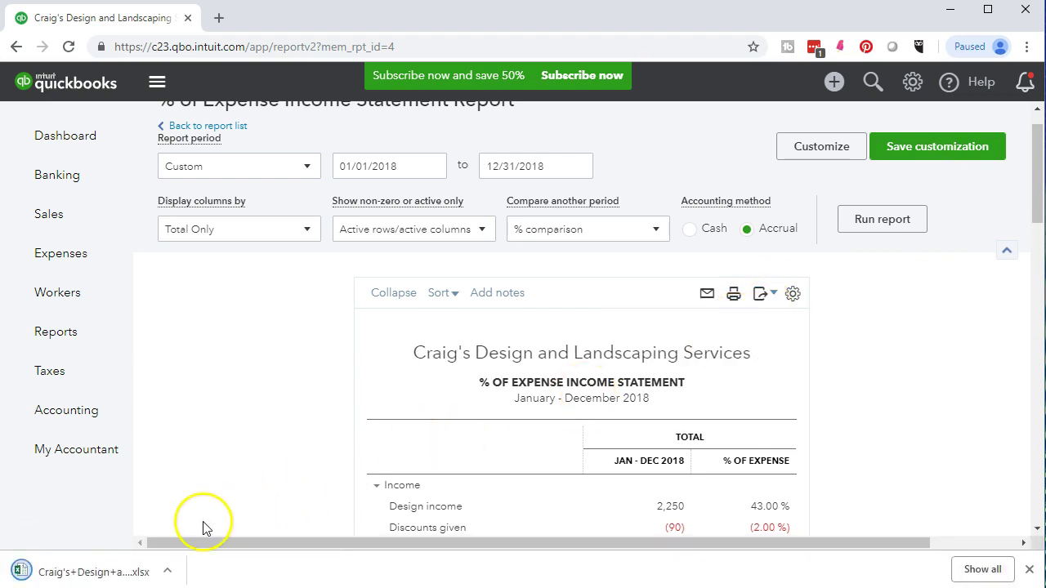
{"action": "left_click", "coordinate": [100, 572]}
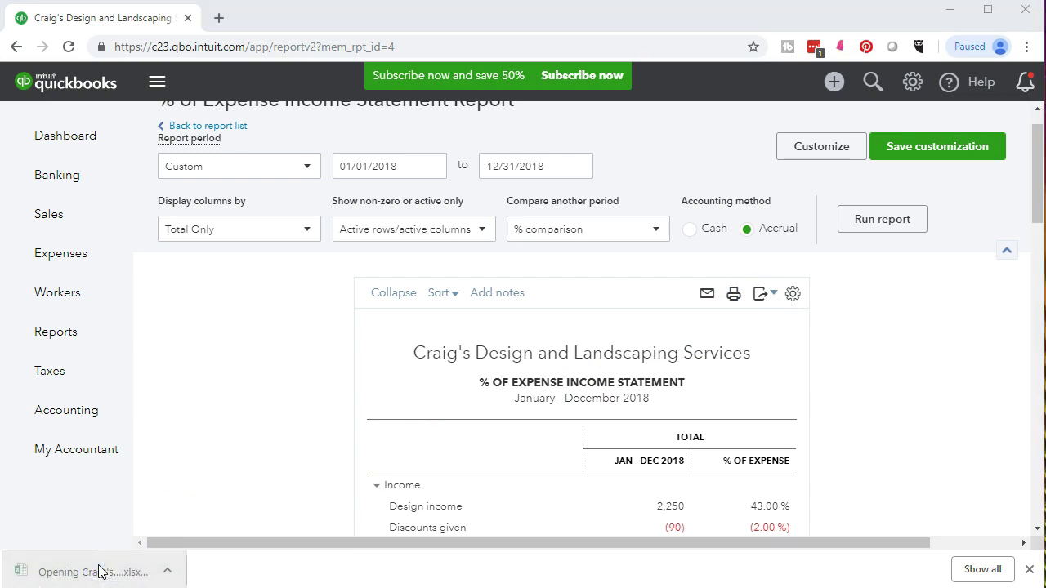
{"action": "left_click", "coordinate": [353, 520]}
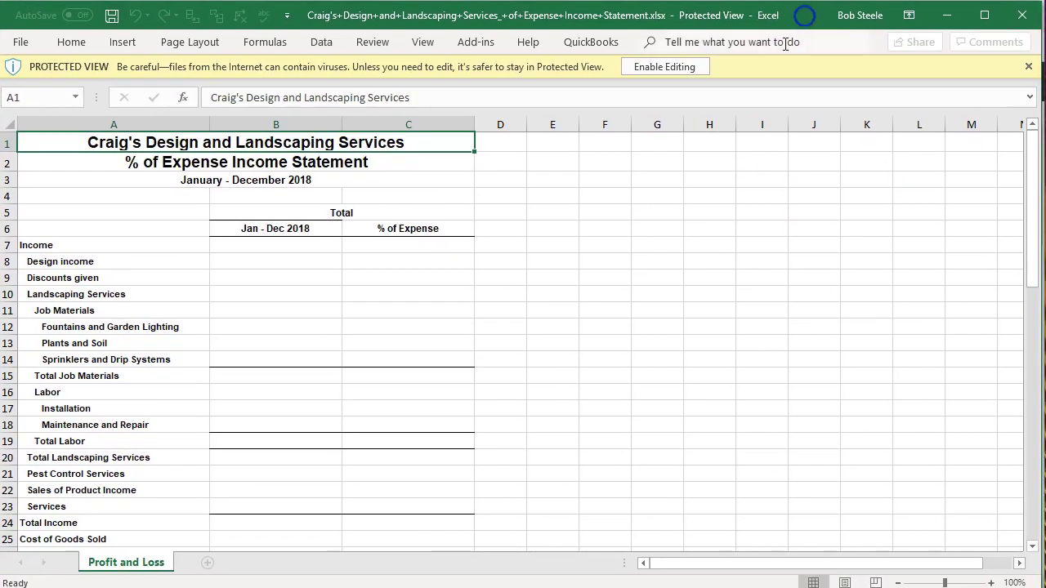
Step: Enable editing and check the statement's 2-page layout in Page Layout view, then return to Normal
{"action": "left_click", "coordinate": [641, 75]}
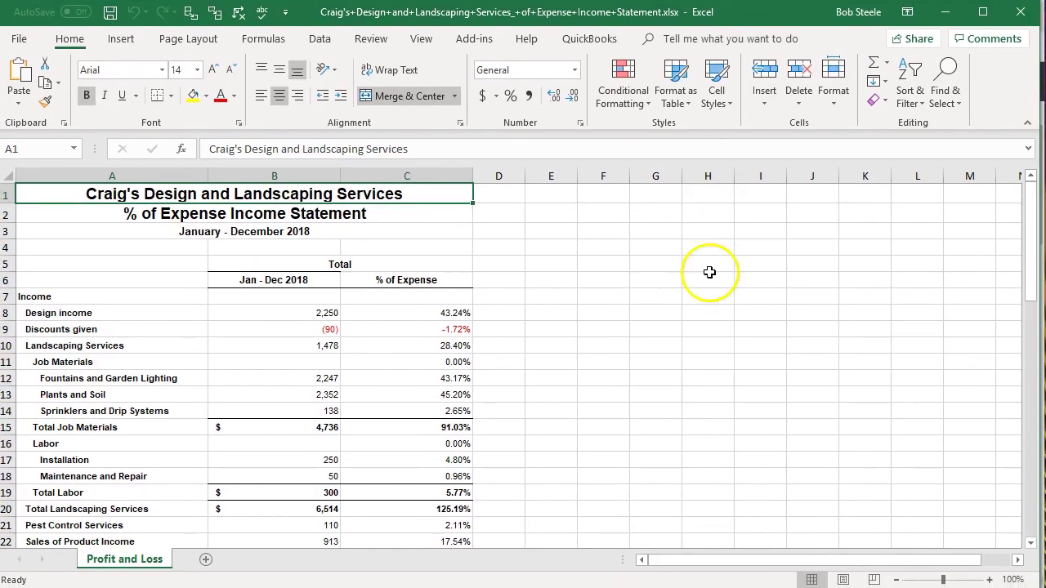
{"action": "left_click", "coordinate": [844, 579]}
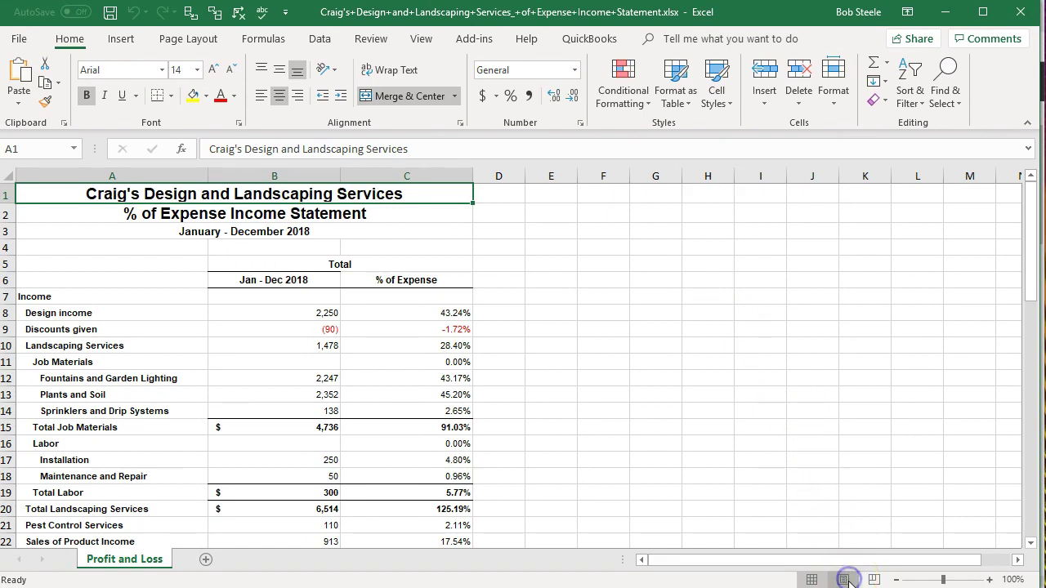
{"action": "scroll", "coordinate": [731, 429], "scroll_direction": "down", "scroll_amount": 3}
{"action": "scroll", "coordinate": [731, 429], "scroll_direction": "down", "scroll_amount": 1}
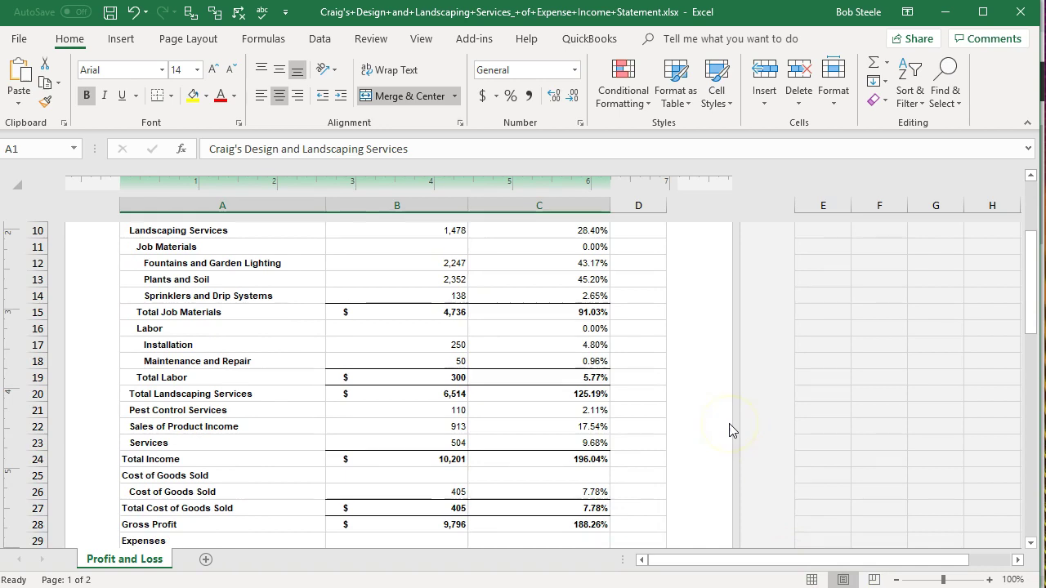
{"action": "left_click", "coordinate": [811, 579]}
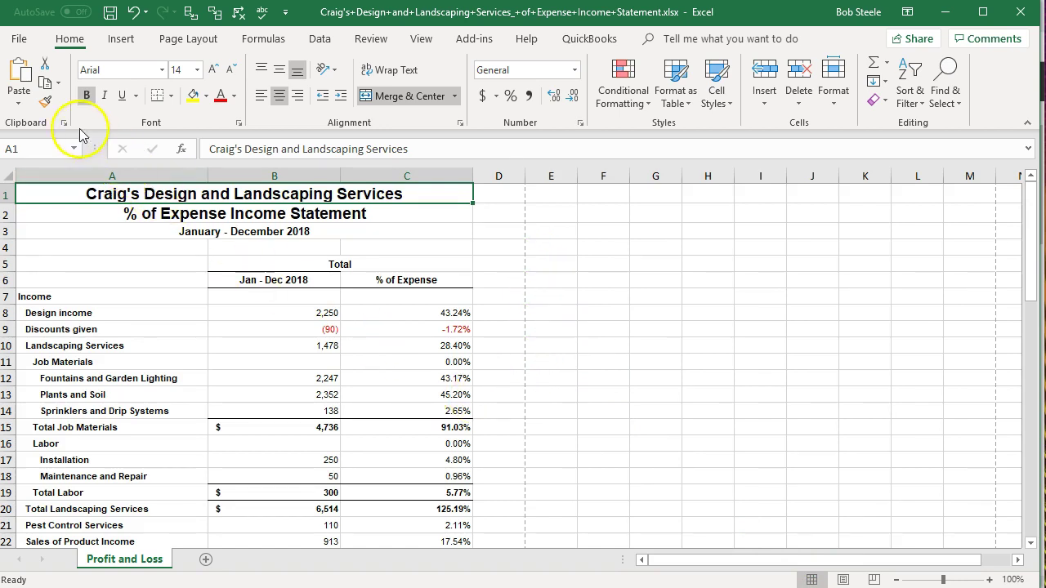
Step: Save the workbook as '% of Expense Income Statement.xlsx' in Desktop > GGG > Section 3
{"action": "left_click", "coordinate": [19, 39]}
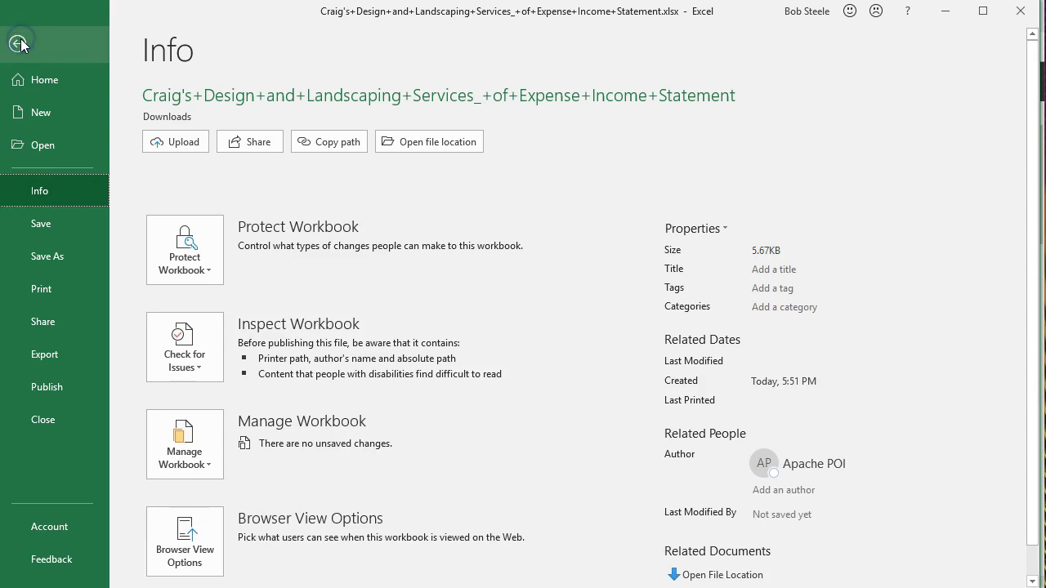
{"action": "left_click", "coordinate": [51, 254]}
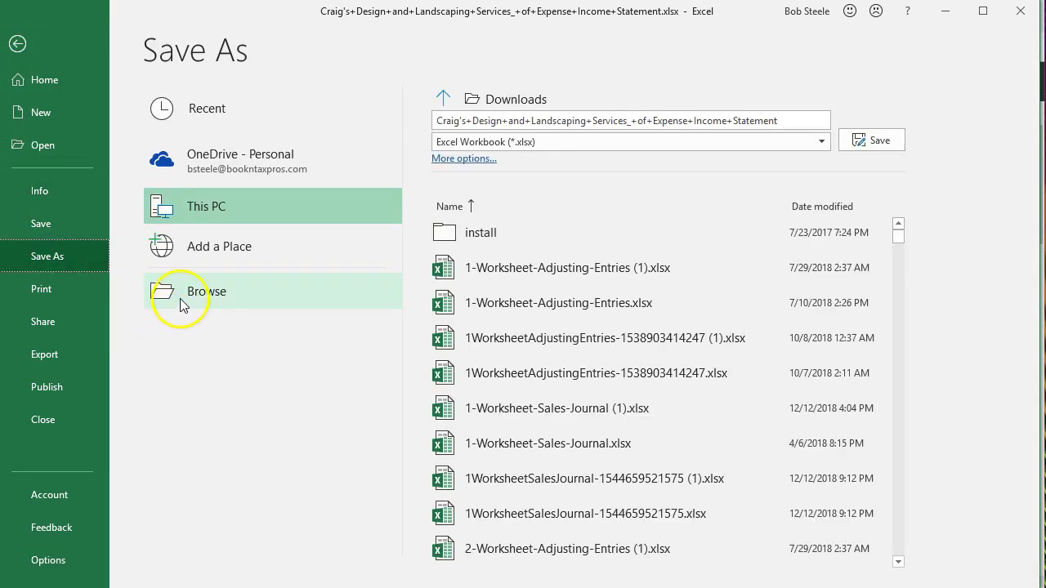
{"action": "left_click", "coordinate": [175, 310]}
{"action": "left_click", "coordinate": [205, 290]}
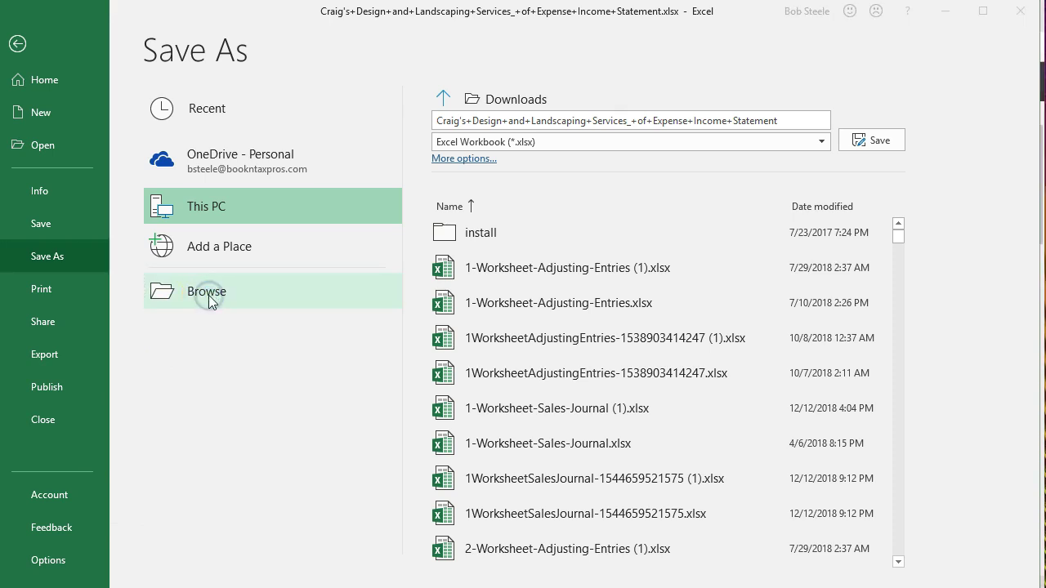
{"action": "scroll", "coordinate": [147, 200], "scroll_direction": "up", "scroll_amount": 3}
{"action": "scroll", "coordinate": [74, 188], "scroll_direction": "up", "scroll_amount": 5}
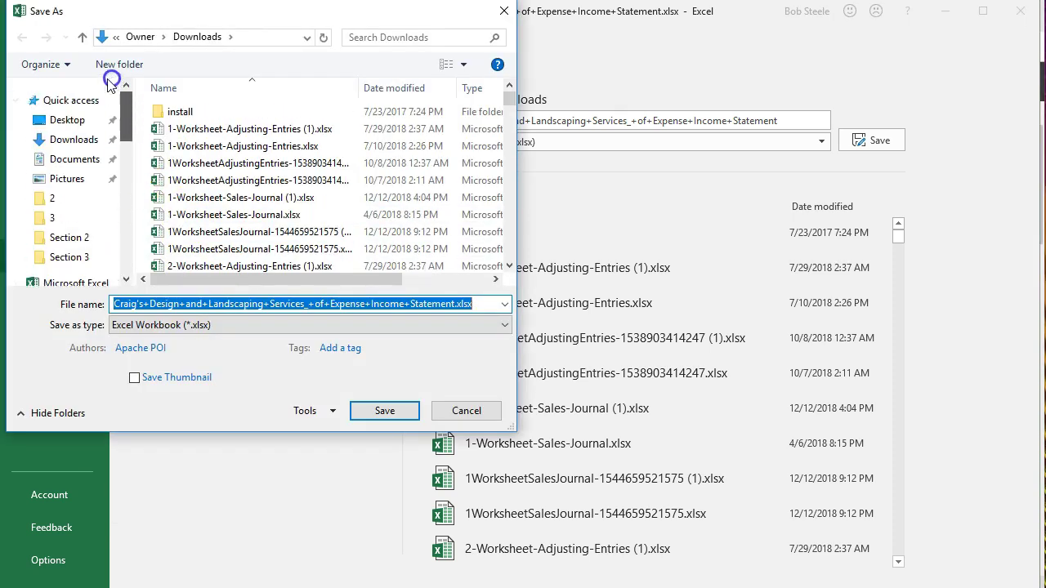
{"action": "left_click", "coordinate": [68, 120]}
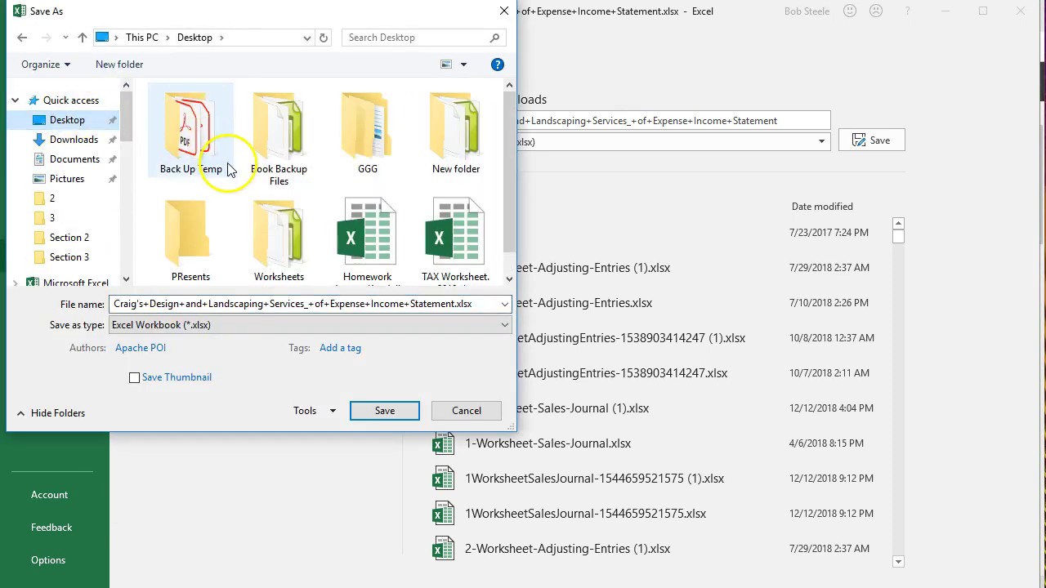
{"action": "left_click", "coordinate": [357, 129]}
{"action": "double_click", "coordinate": [357, 129]}
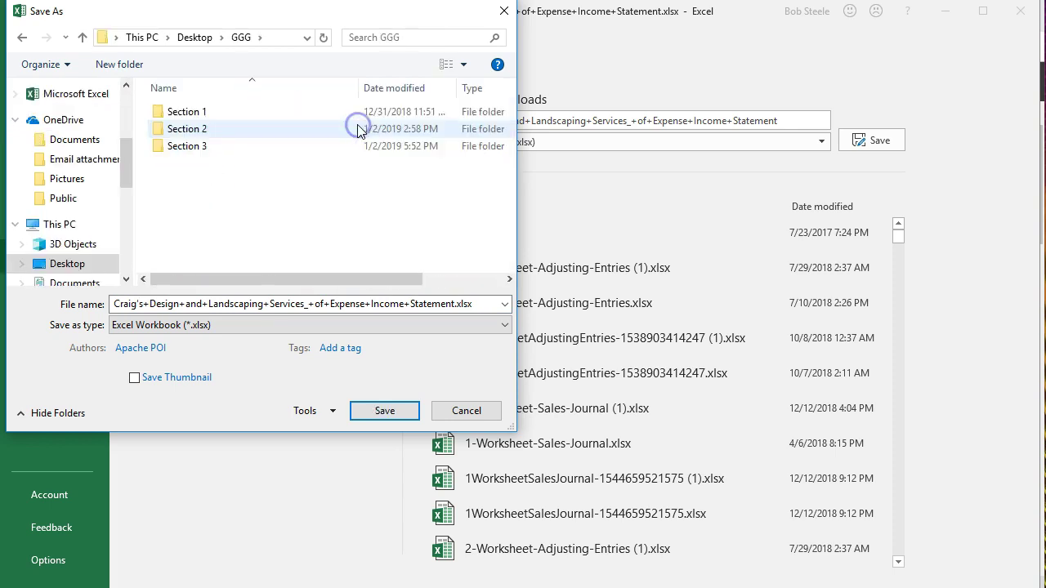
{"action": "double_click", "coordinate": [197, 150]}
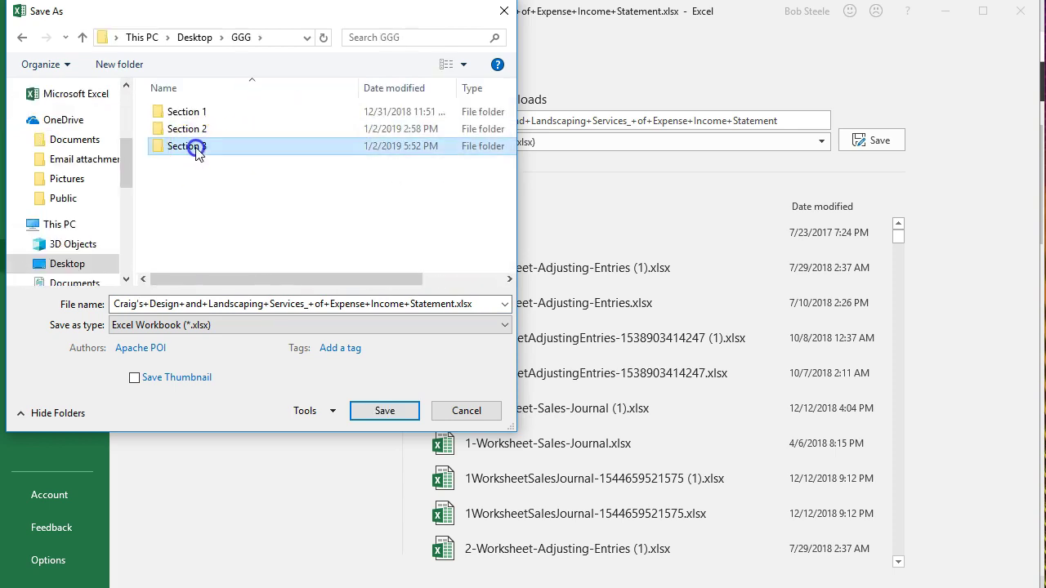
{"action": "double_click", "coordinate": [121, 304]}
{"action": "type", "text": "% of Expense Income Statement"}
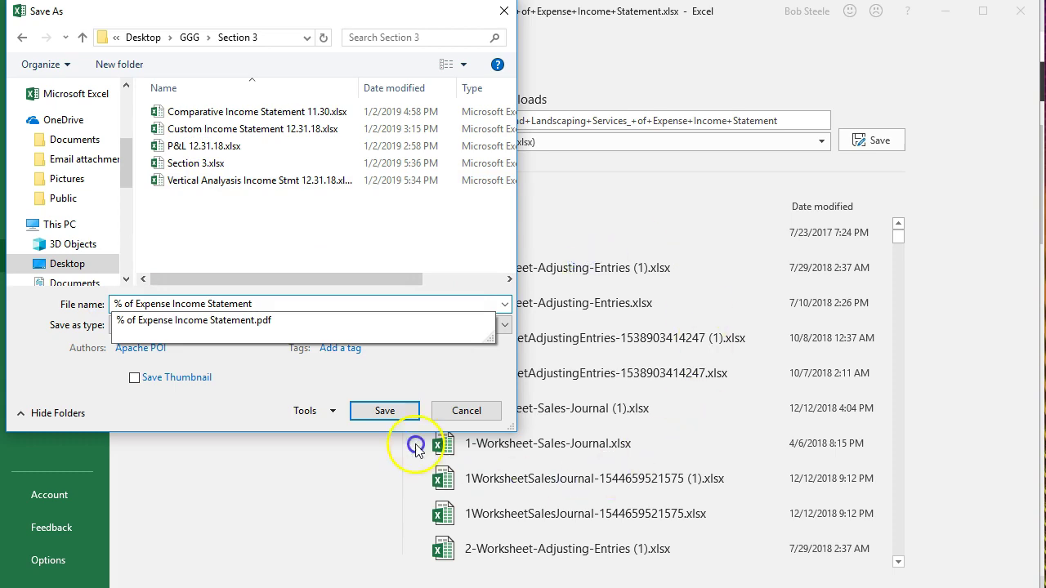
{"action": "left_click", "coordinate": [384, 411]}
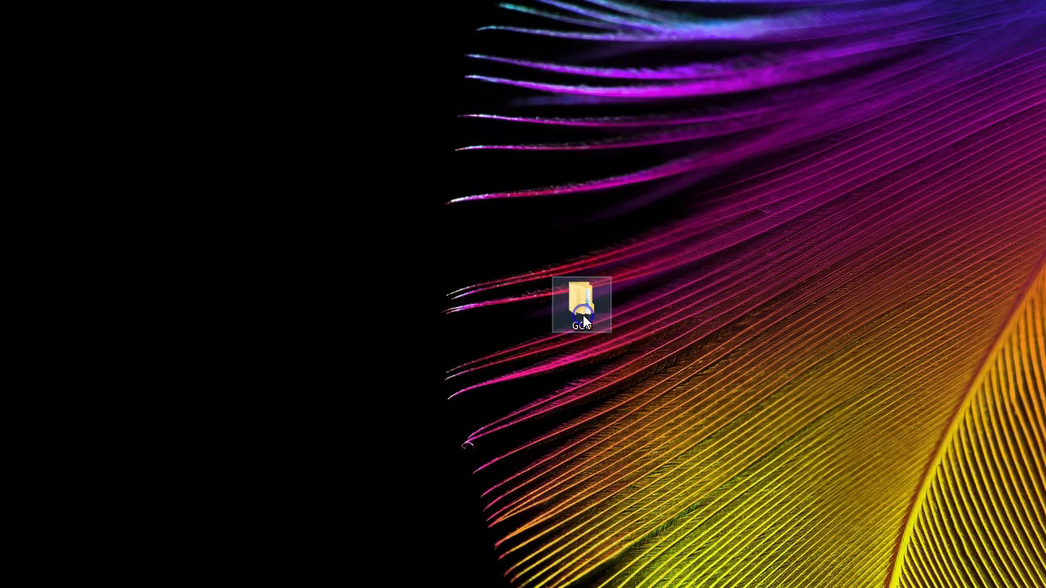
Step: Open Section 3.xlsx from the desktop's GGG > Section 3 folder
{"action": "double_click", "coordinate": [582, 306]}
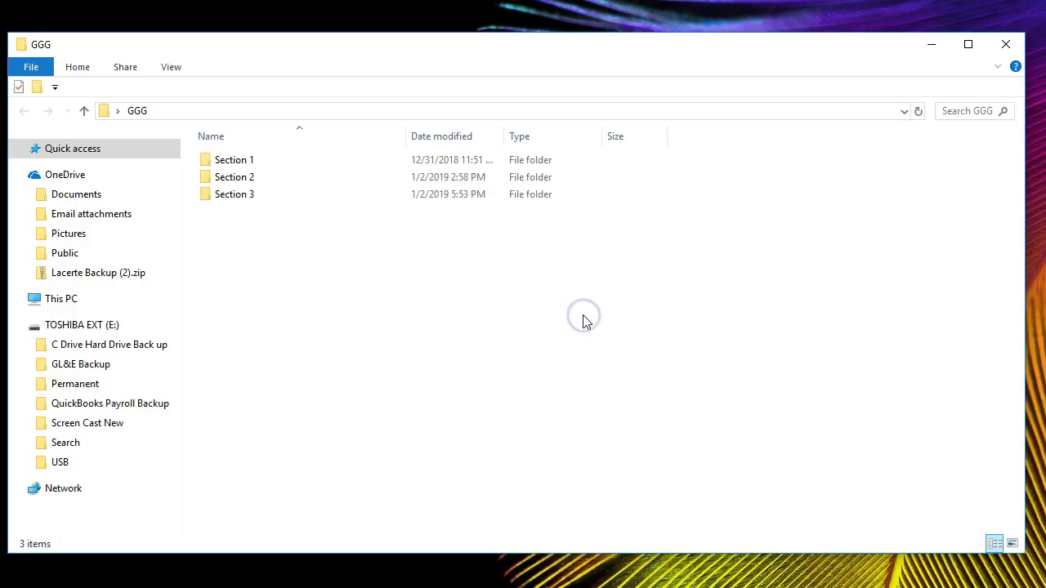
{"action": "double_click", "coordinate": [242, 200]}
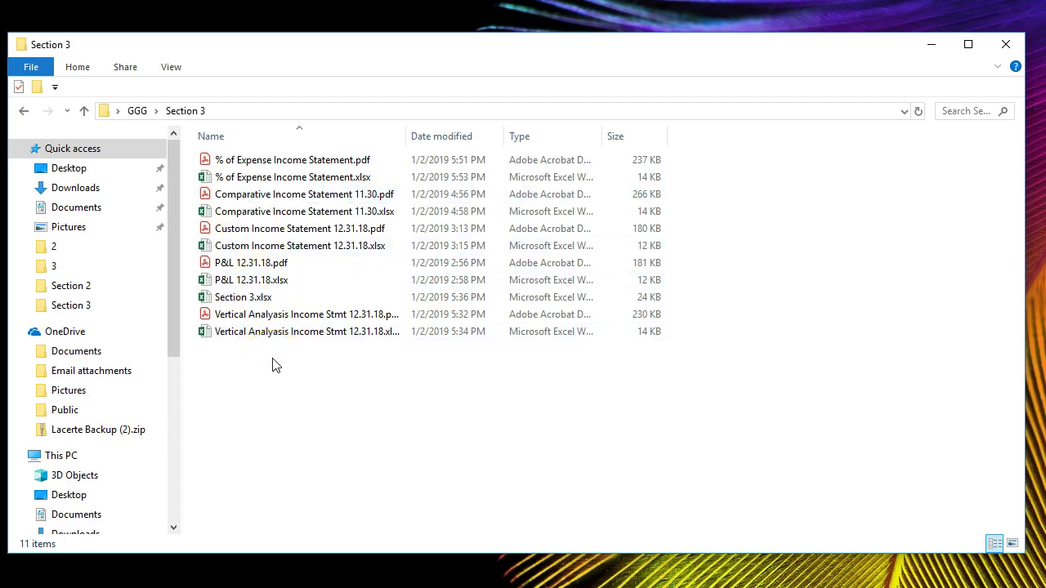
{"action": "double_click", "coordinate": [237, 299]}
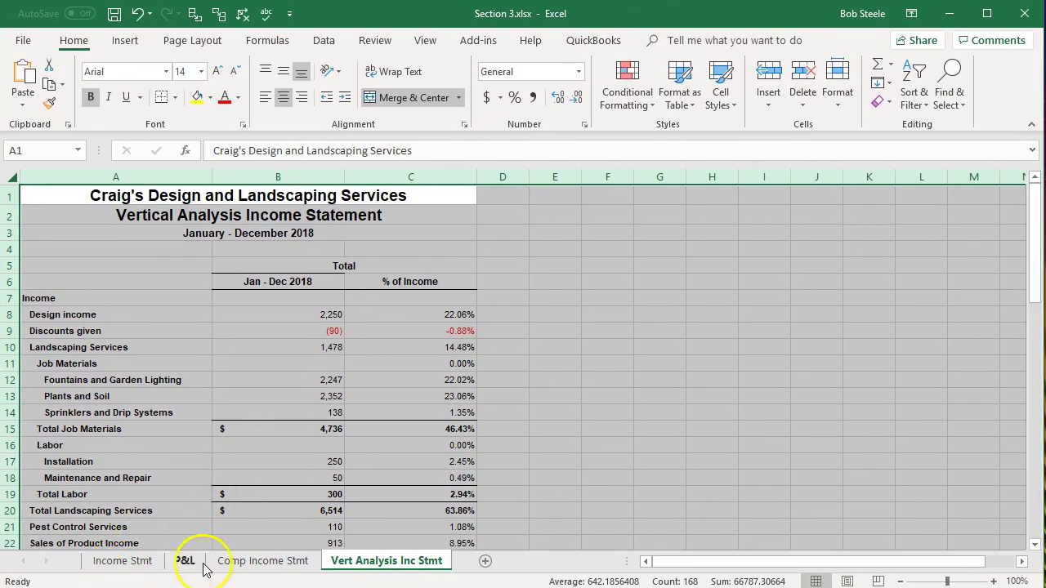
Step: Insert a new sheet in Section 3.xlsx and name its tab '% Of Exp Inc Stmt'
{"action": "left_click", "coordinate": [485, 561]}
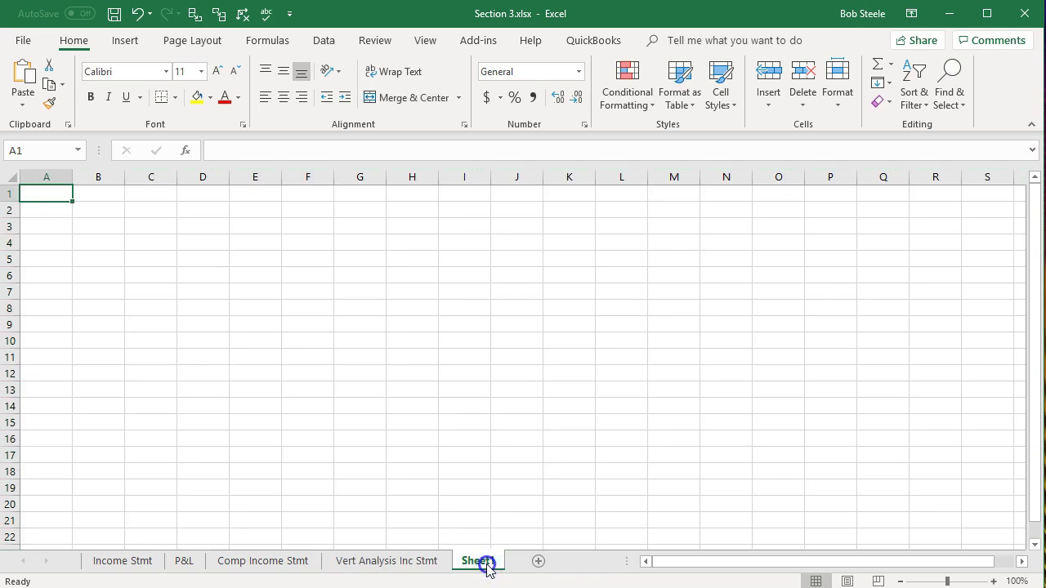
{"action": "double_click", "coordinate": [483, 562]}
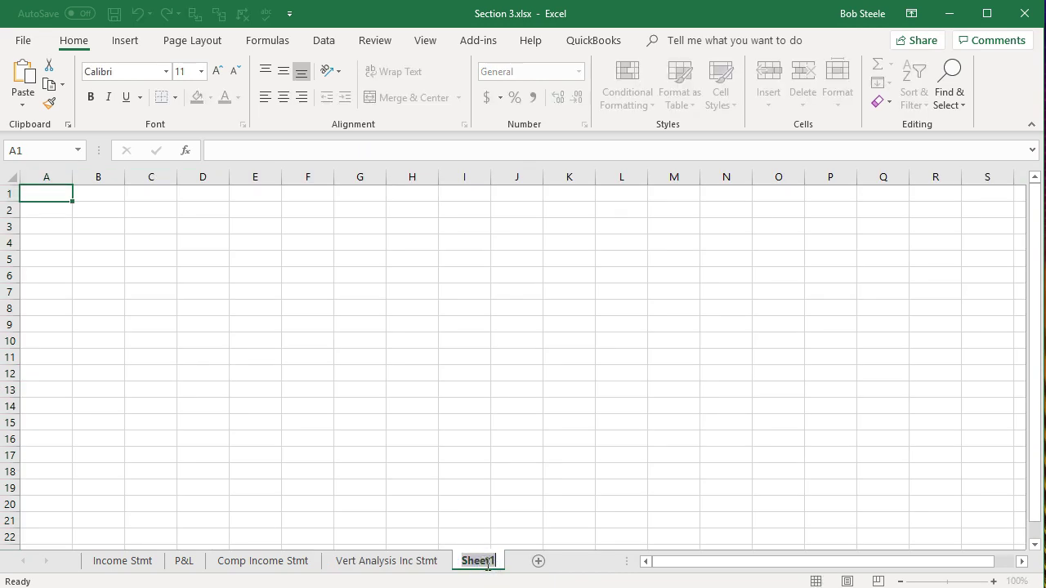
{"action": "type", "text": "%"}
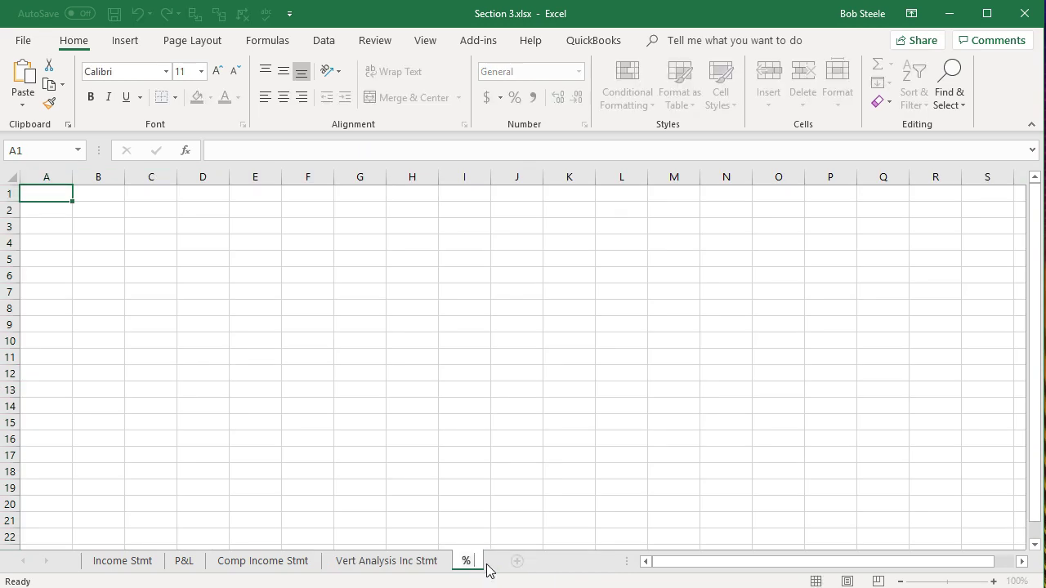
{"action": "type", "text": " Of Exp I"}
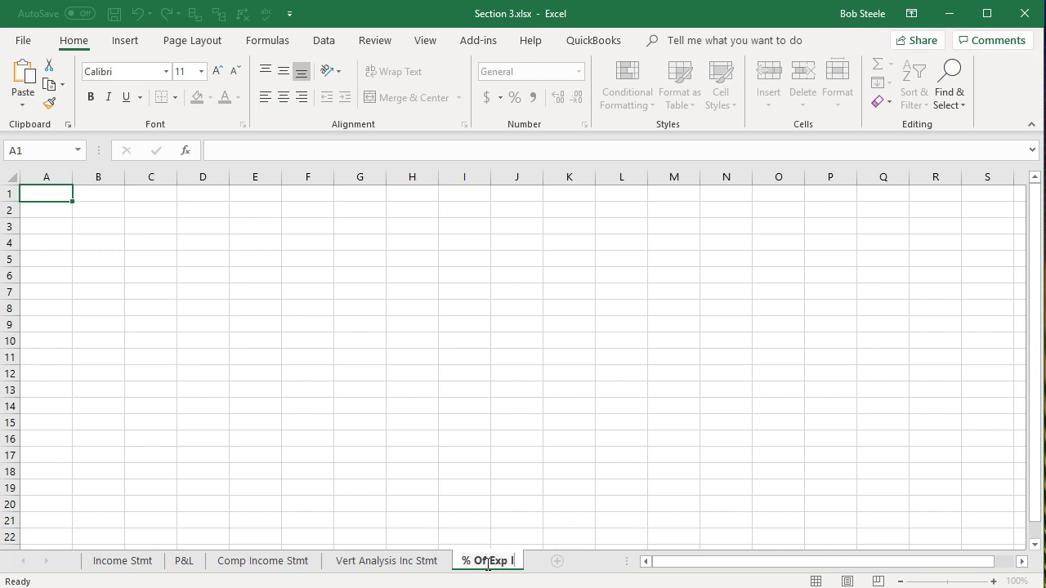
{"action": "type", "text": "nc Stmt"}
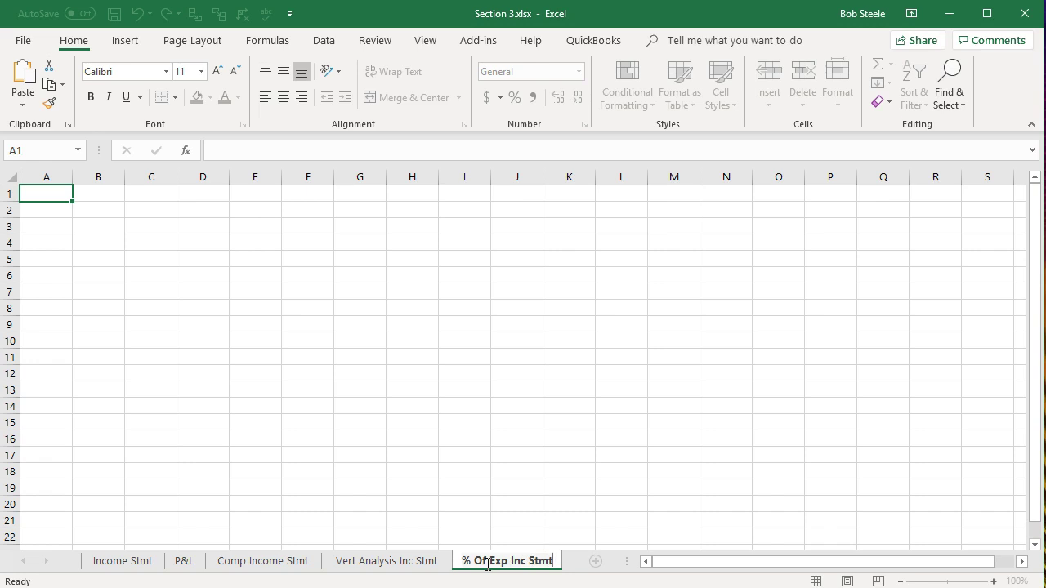
{"action": "left_click", "coordinate": [359, 455]}
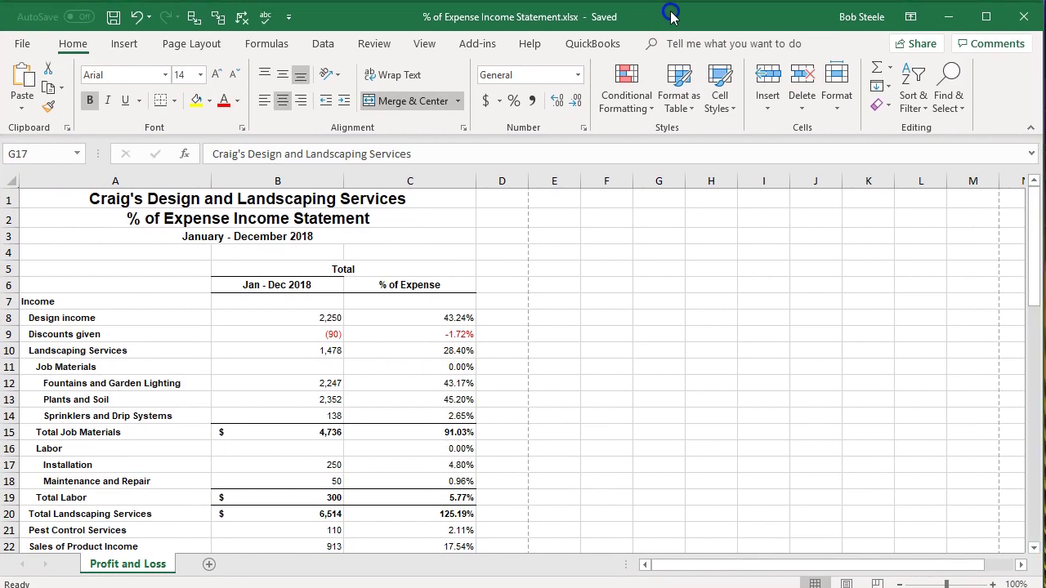
Step: Select all cells of the exported Profit and Loss sheet and copy them
{"action": "left_click", "coordinate": [70, 183]}
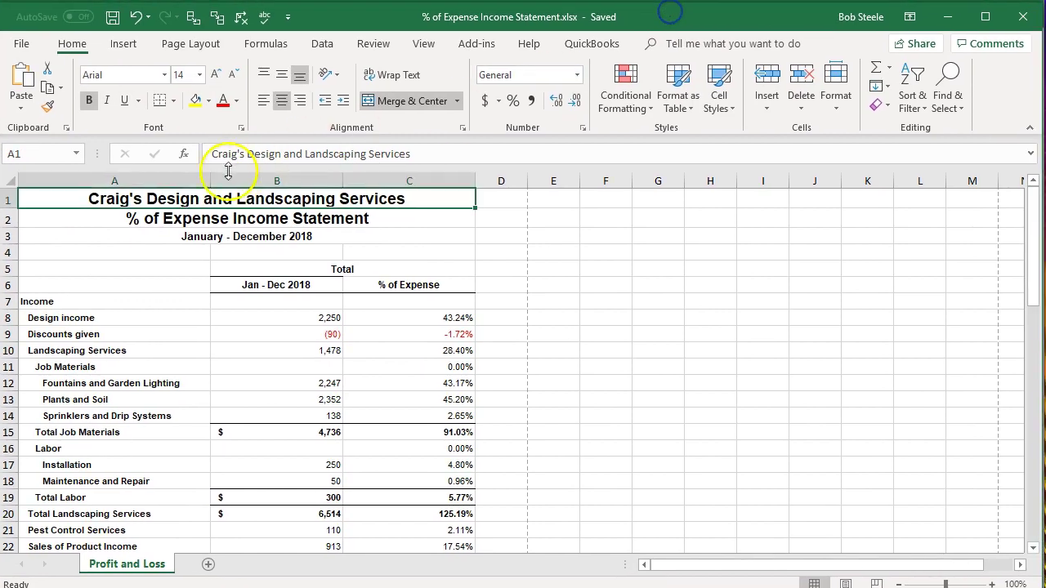
{"action": "left_click", "coordinate": [12, 178]}
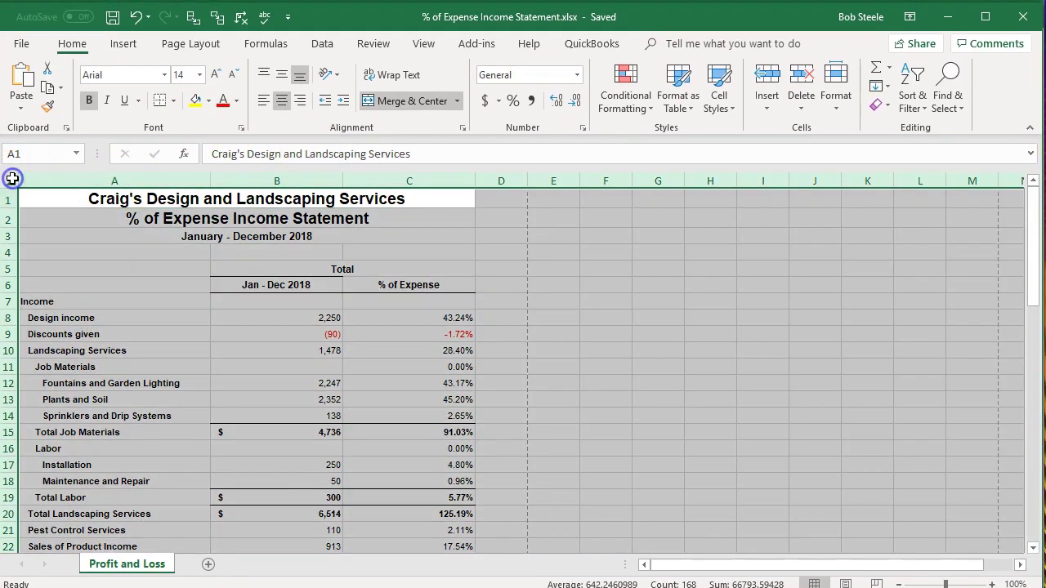
{"action": "right_click", "coordinate": [73, 241]}
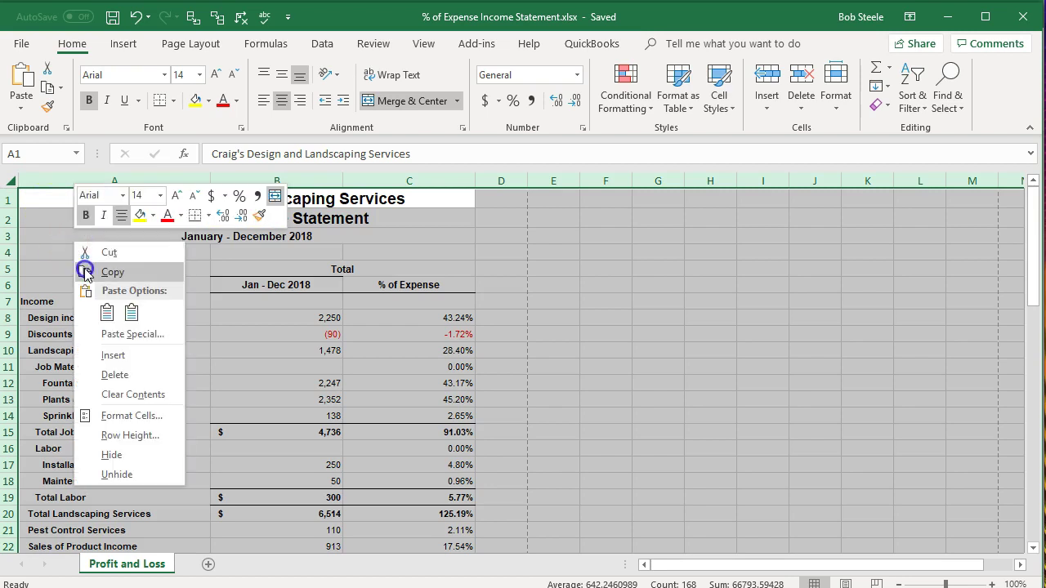
{"action": "left_click", "coordinate": [85, 274]}
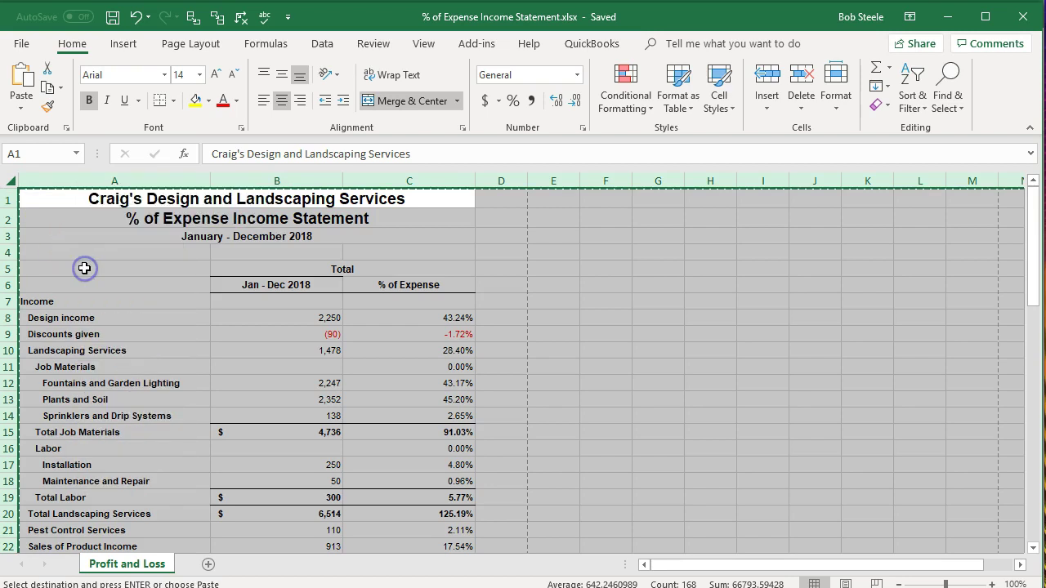
Step: Paste the copied statement into cell A1 of the % Of Exp Inc Stmt sheet
{"action": "left_click", "coordinate": [941, 16]}
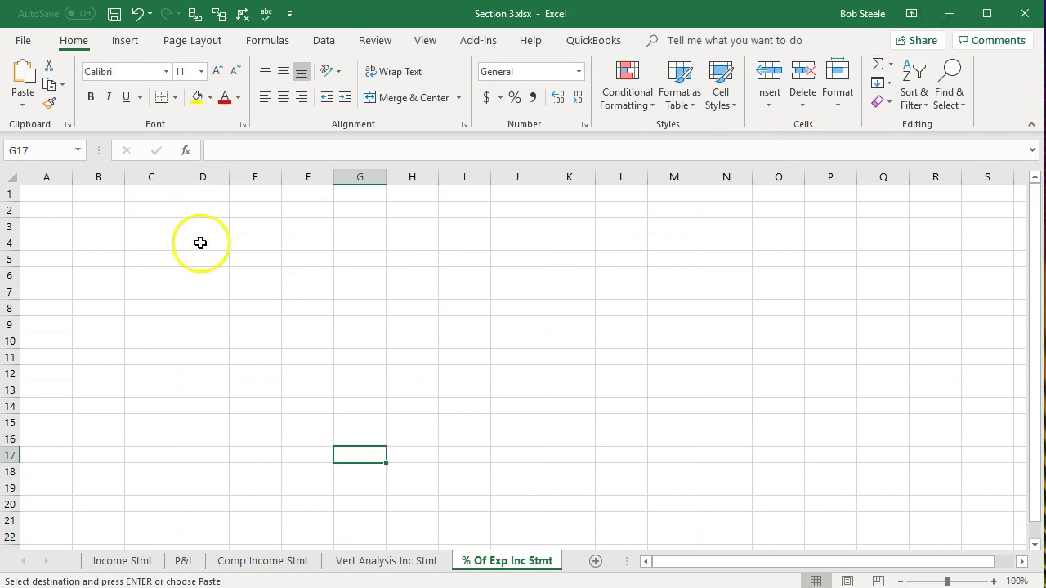
{"action": "left_click", "coordinate": [48, 193]}
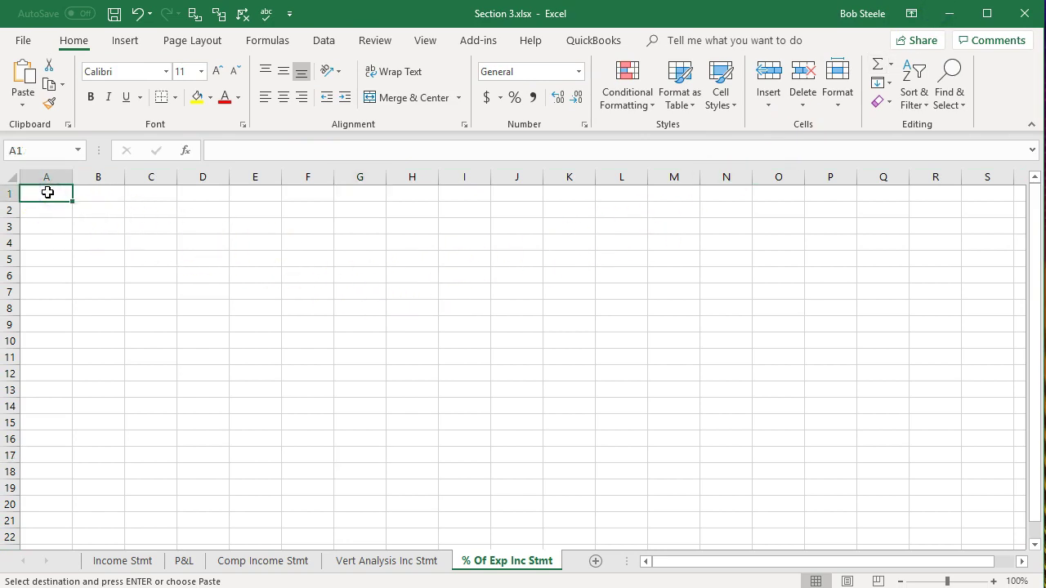
{"action": "right_click", "coordinate": [48, 192]}
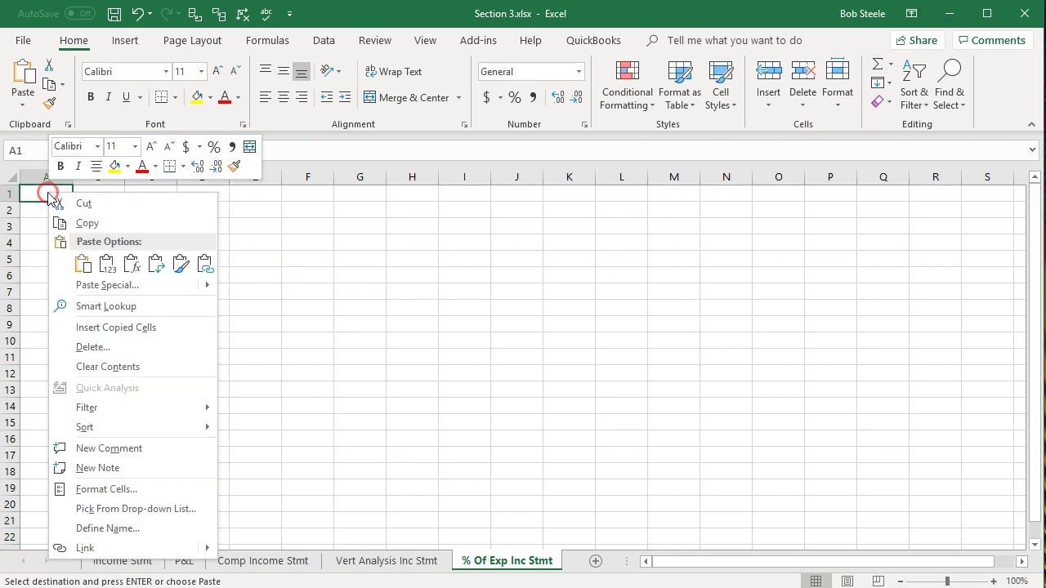
{"action": "left_click", "coordinate": [83, 266]}
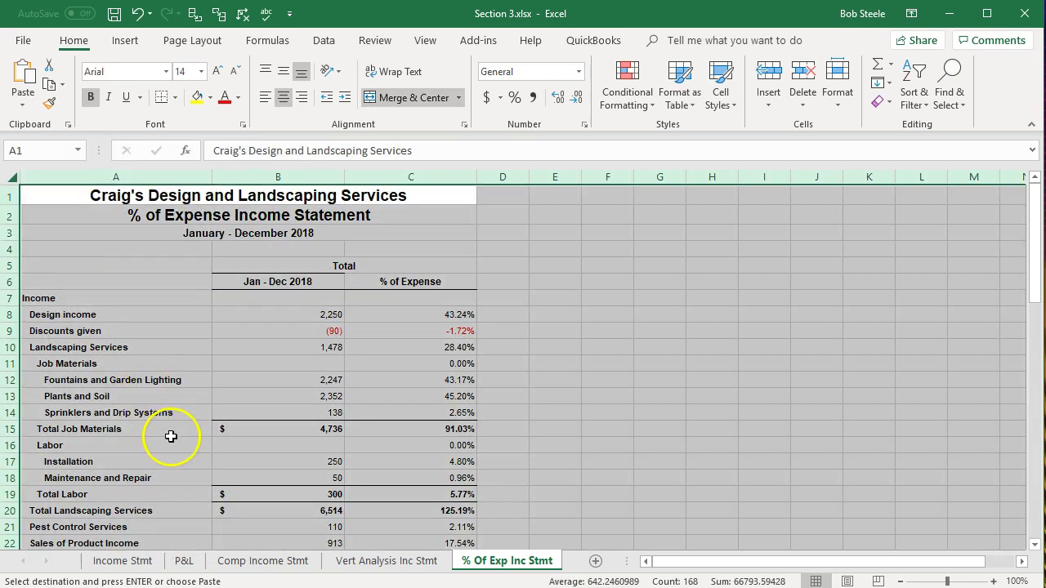
{"action": "left_click", "coordinate": [170, 436]}
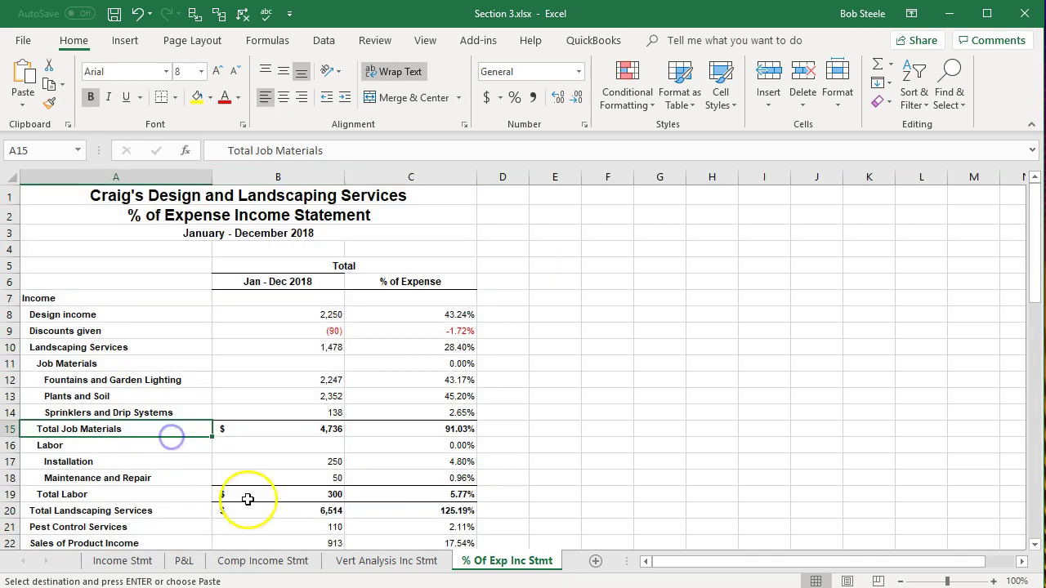
Step: Review the Income Stmt, P&L, Comp Income Stmt and Vert Analysis Inc Stmt sheets, ending on % Of Exp Inc Stmt
{"action": "left_click", "coordinate": [143, 561]}
{"action": "left_click", "coordinate": [184, 561]}
{"action": "left_click", "coordinate": [234, 559]}
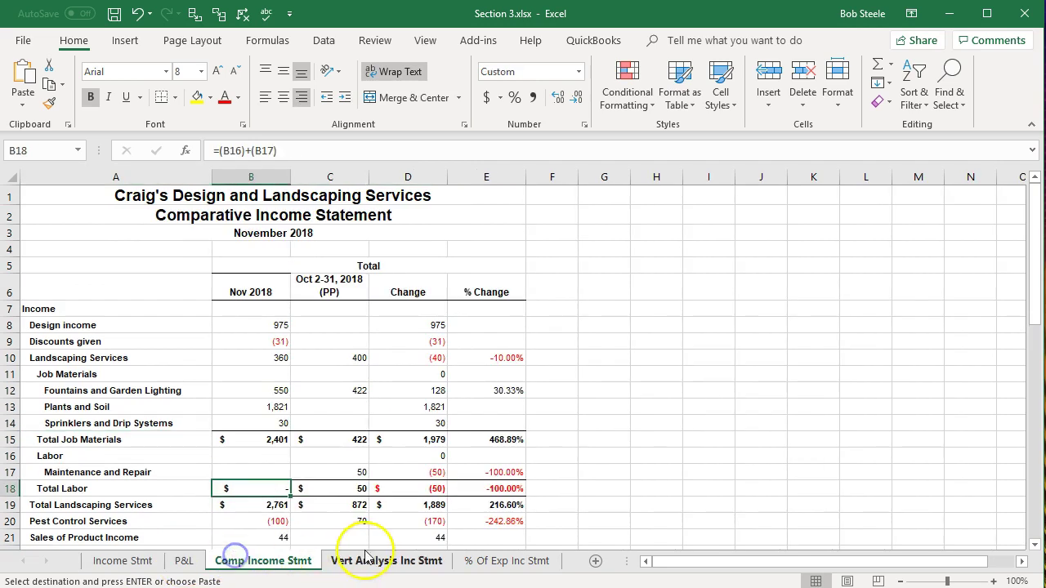
{"action": "left_click", "coordinate": [365, 559]}
{"action": "left_click", "coordinate": [497, 560]}
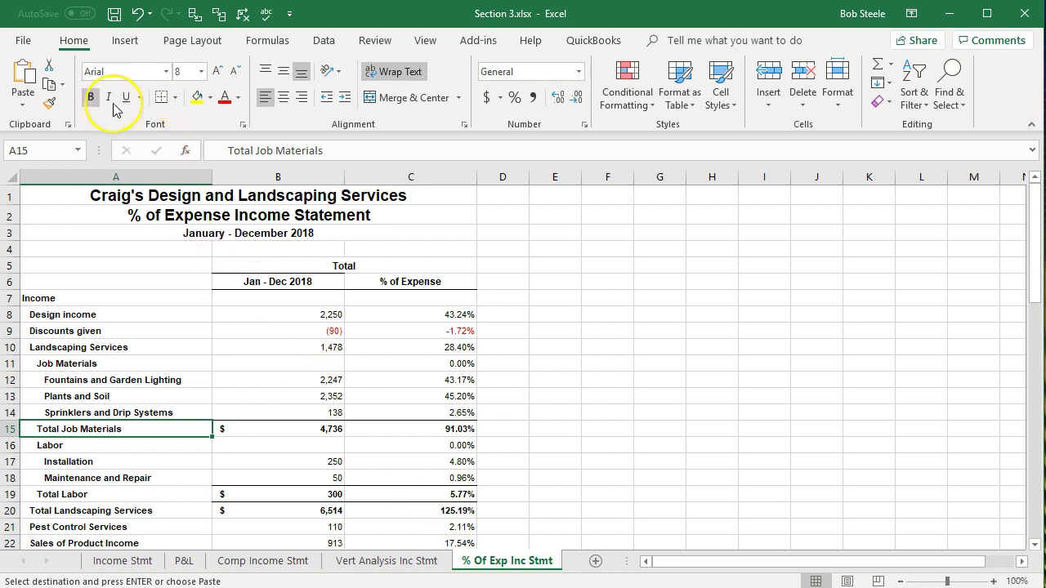
Step: In Excel's print settings, switch from active sheets to Print Entire Workbook
{"action": "left_click", "coordinate": [23, 40]}
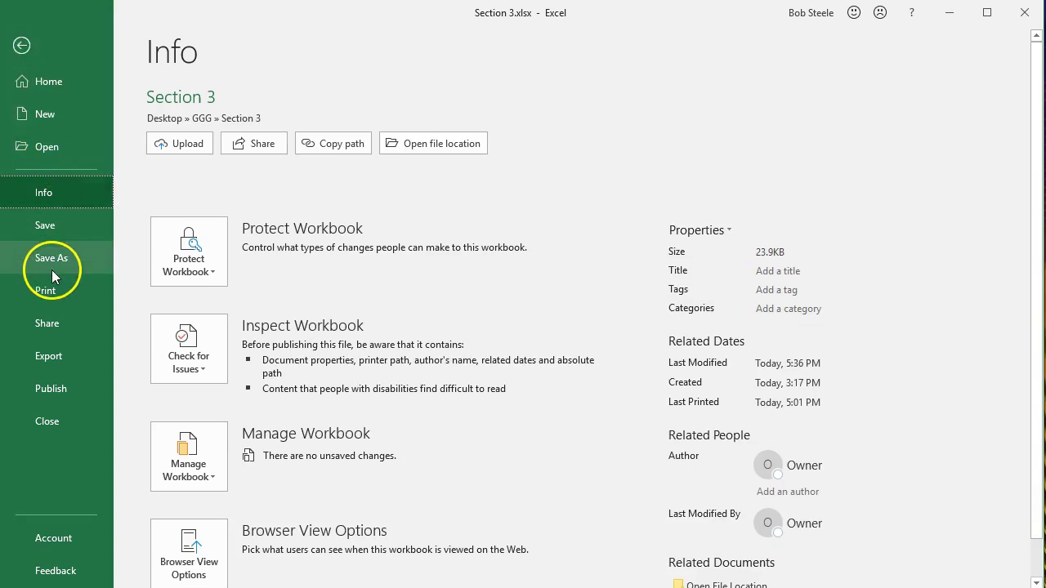
{"action": "left_click", "coordinate": [47, 291]}
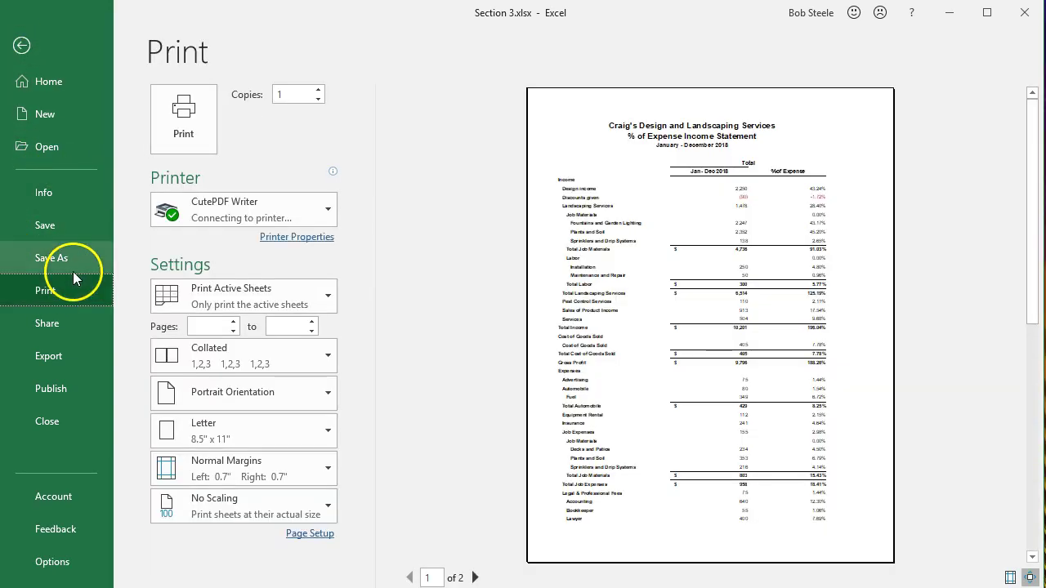
{"action": "mouse_move", "coordinate": [233, 222]}
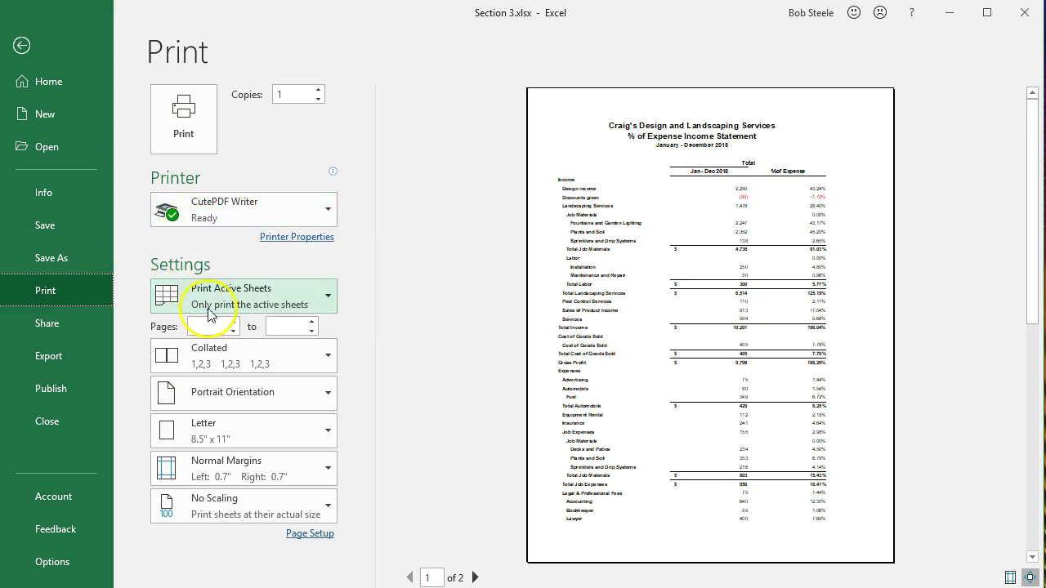
{"action": "left_click", "coordinate": [324, 303]}
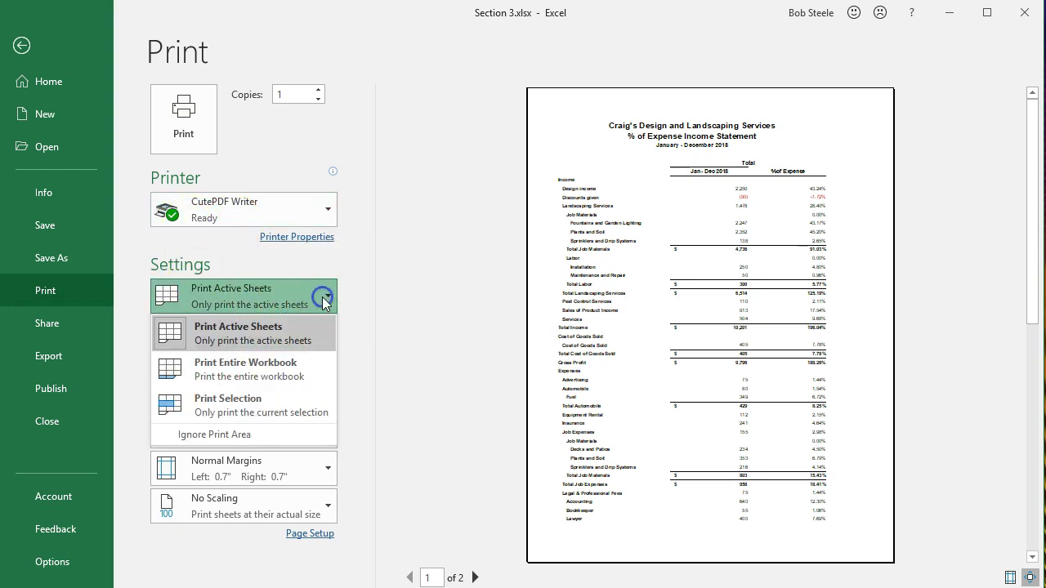
{"action": "left_click", "coordinate": [285, 371]}
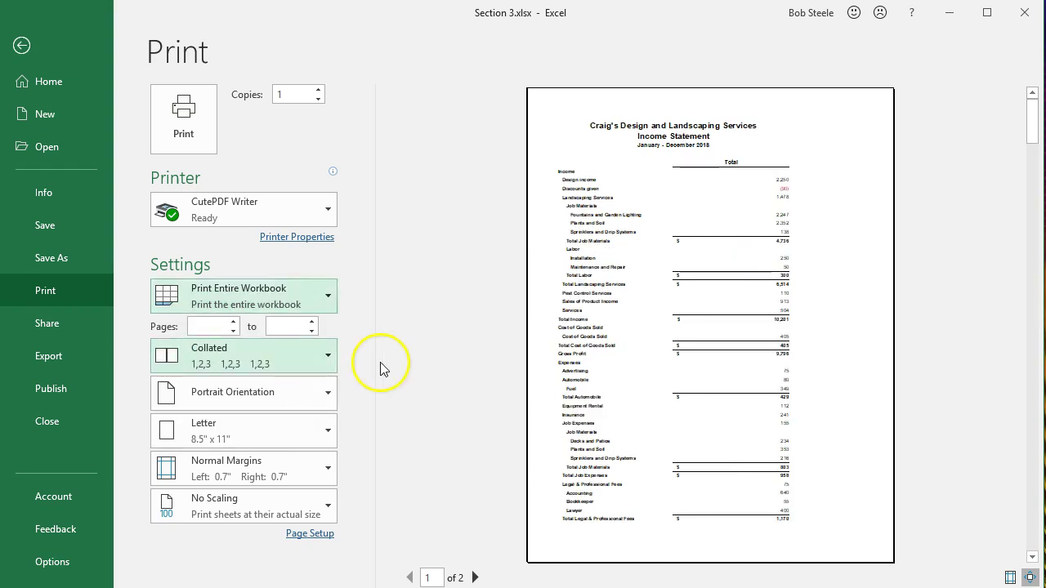
Step: Page through the 10-page preview and print the workbook to CutePDF Writer
{"action": "left_click", "coordinate": [480, 578]}
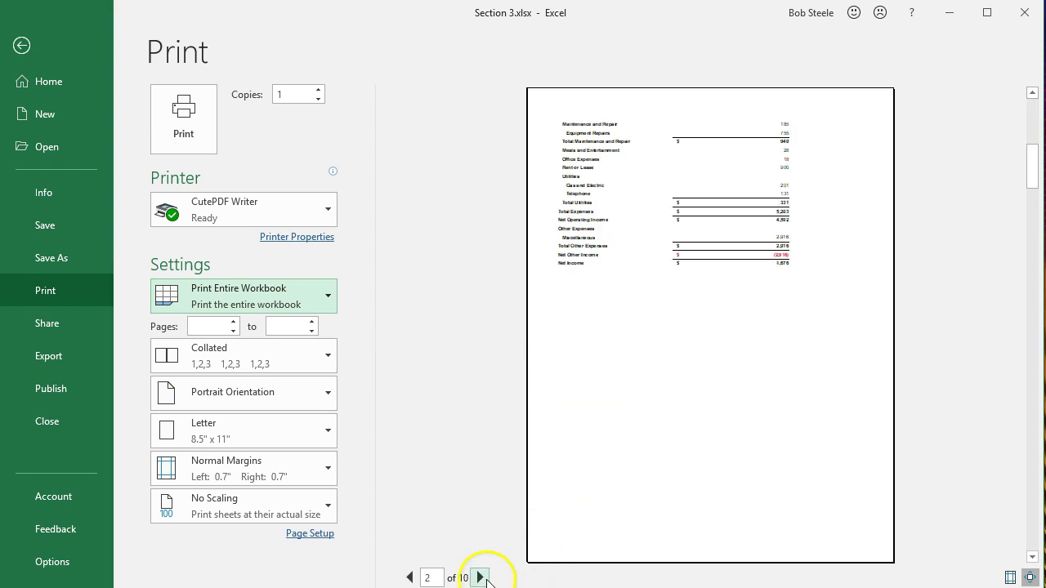
{"action": "left_click", "coordinate": [481, 577]}
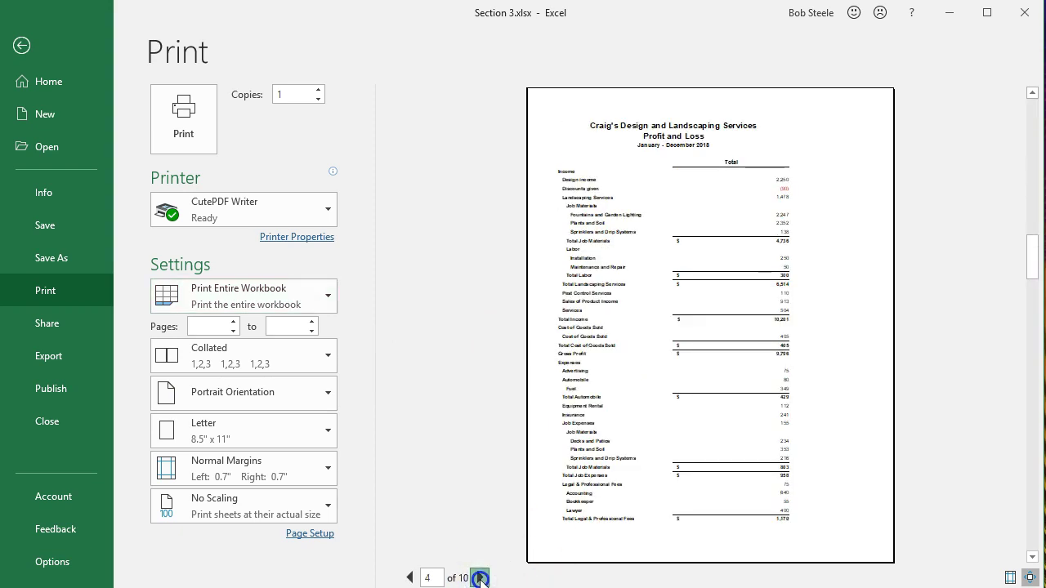
{"action": "left_click", "coordinate": [480, 578]}
{"action": "left_click", "coordinate": [481, 578]}
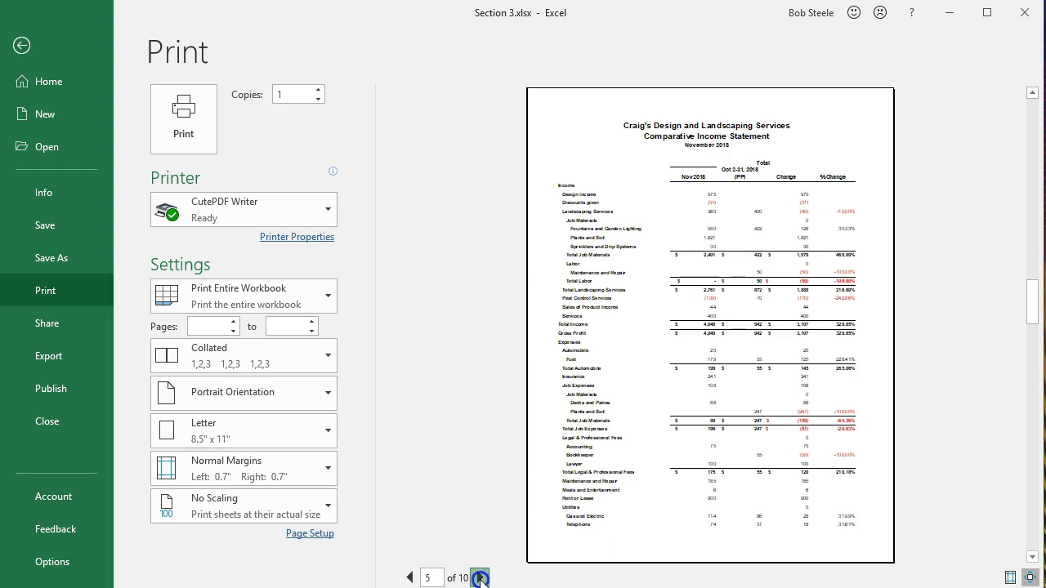
{"action": "left_click", "coordinate": [480, 577]}
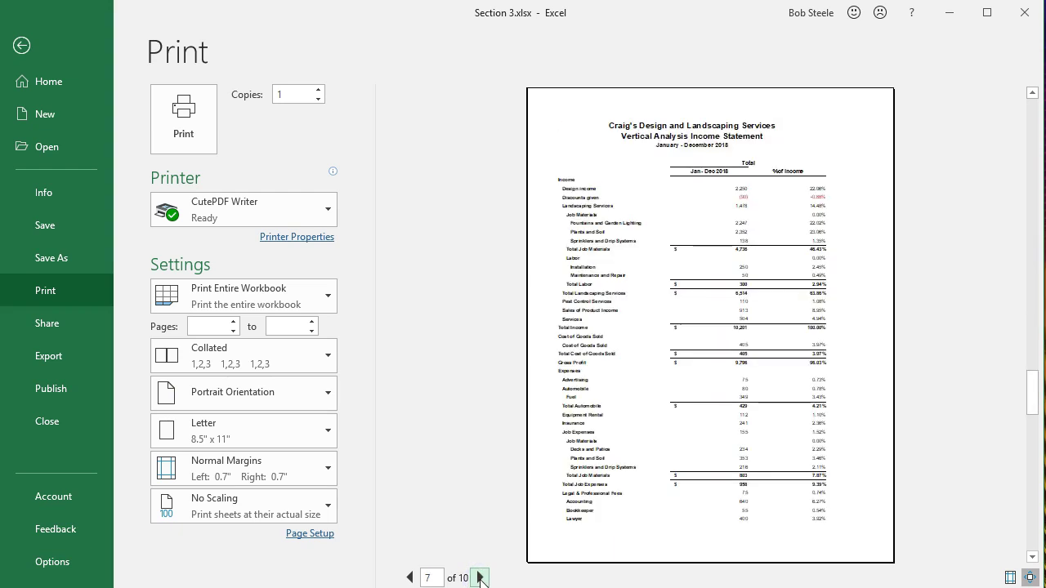
{"action": "left_click", "coordinate": [204, 130]}
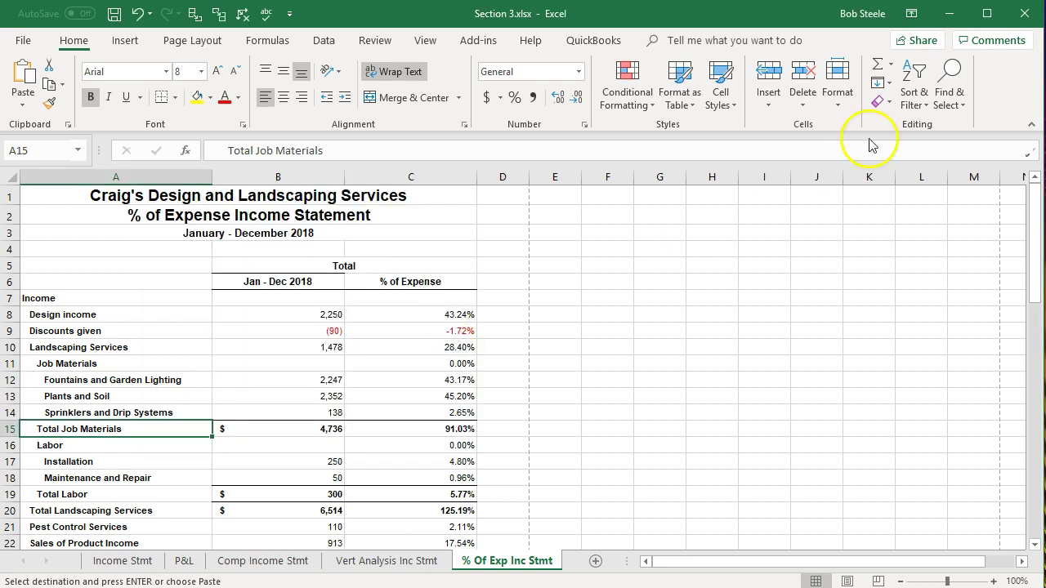
Step: Close Excel, saving the changes to Section 3.xlsx
{"action": "left_click", "coordinate": [1022, 17]}
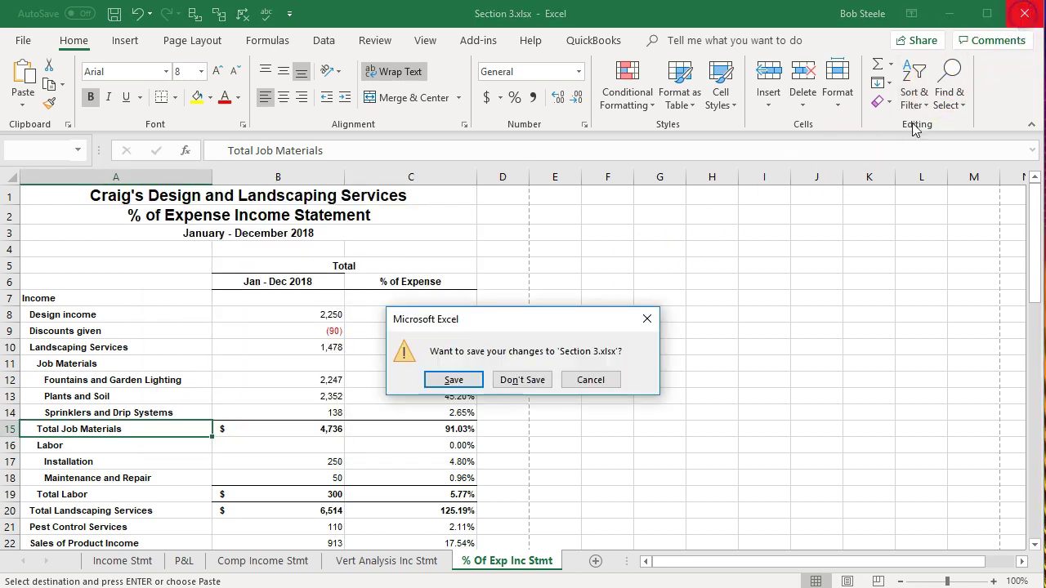
{"action": "left_click", "coordinate": [453, 379]}
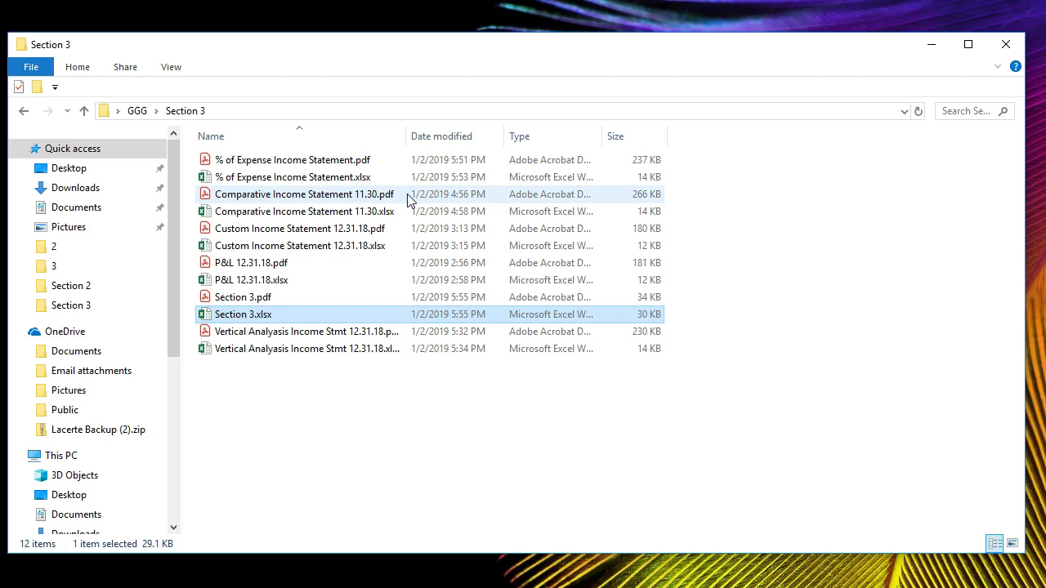
Step: Open Section 3.pdf in Acrobat Reader with the Tools pane collapsed
{"action": "double_click", "coordinate": [233, 299]}
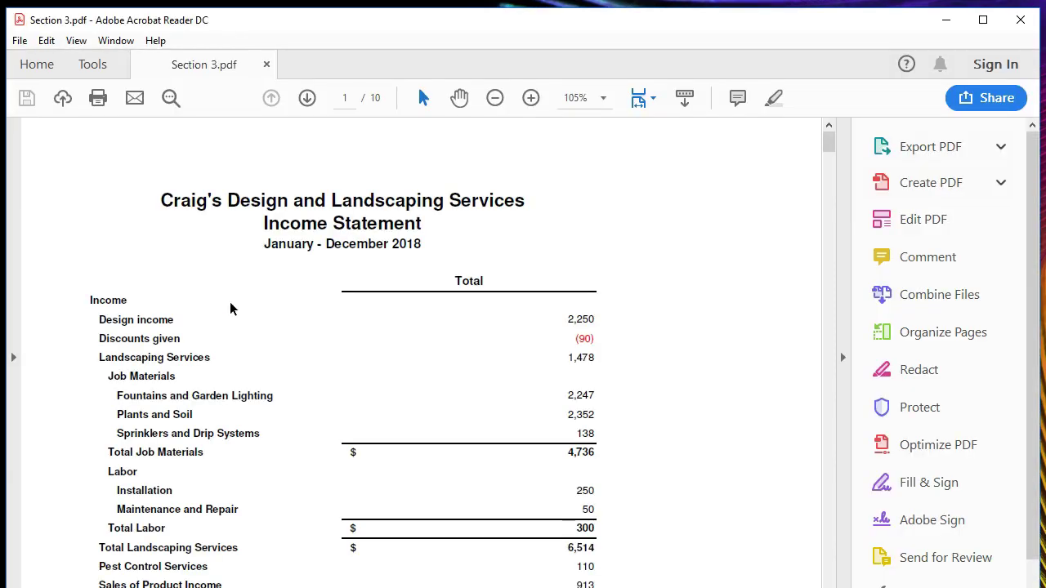
{"action": "left_click", "coordinate": [843, 360]}
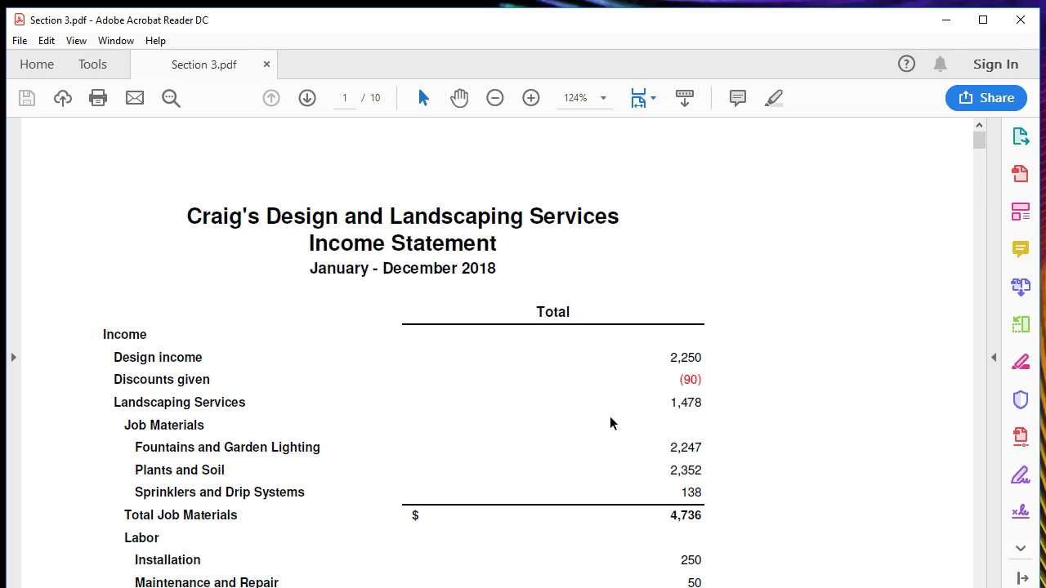
{"action": "scroll", "coordinate": [609, 416], "scroll_direction": "down", "scroll_amount": 3}
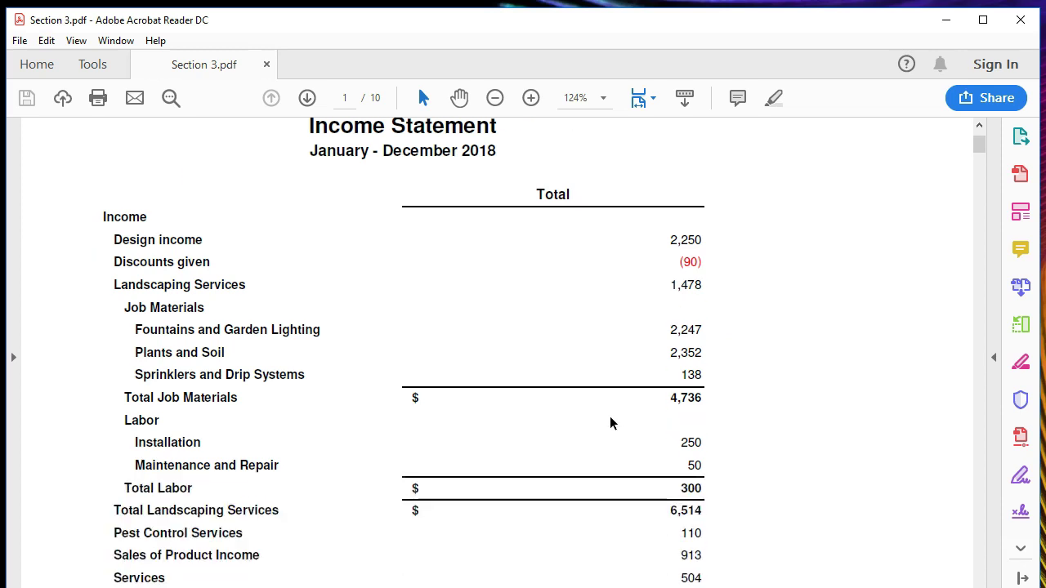
{"action": "left_click", "coordinate": [576, 445]}
{"action": "scroll", "coordinate": [576, 444], "scroll_direction": "up", "scroll_amount": 3}
{"action": "scroll", "coordinate": [576, 445], "scroll_direction": "down", "scroll_amount": 7}
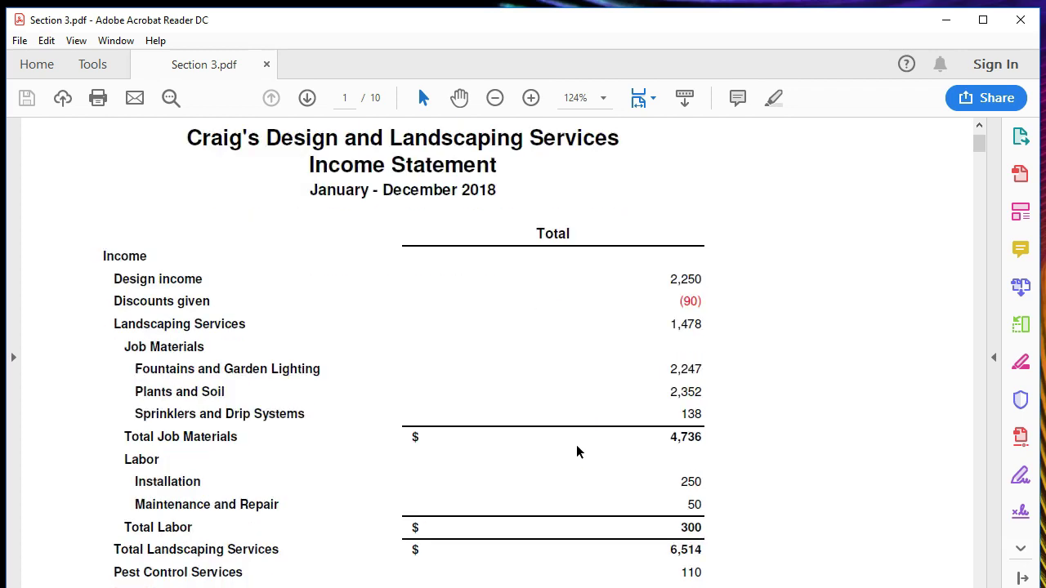
Step: Scroll through the PDF's pages down to the % of Expense Income Statement on page 9
{"action": "scroll", "coordinate": [576, 444], "scroll_direction": "down", "scroll_amount": 20}
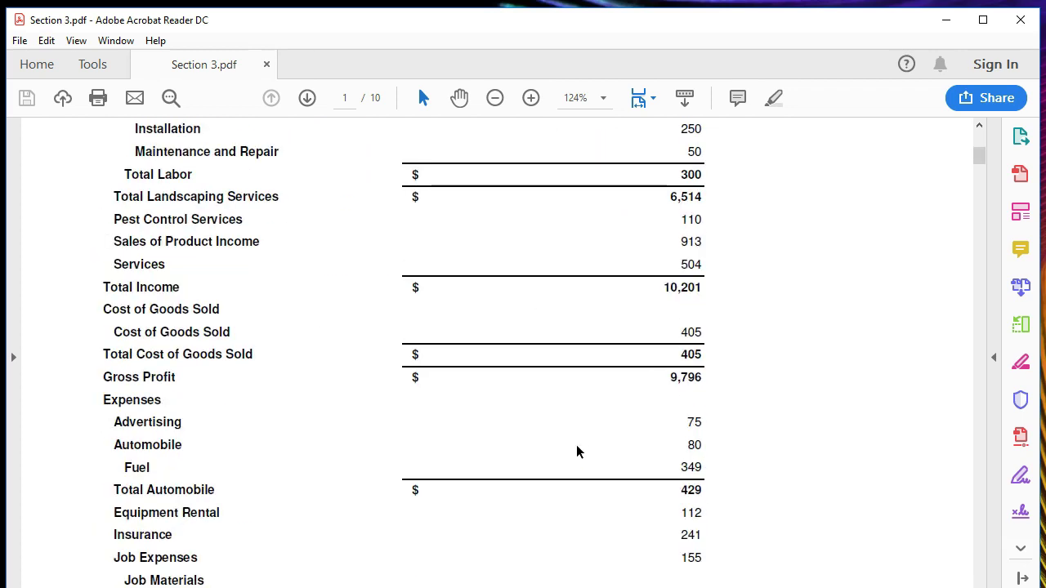
{"action": "scroll", "coordinate": [575, 445], "scroll_direction": "down", "scroll_amount": 20}
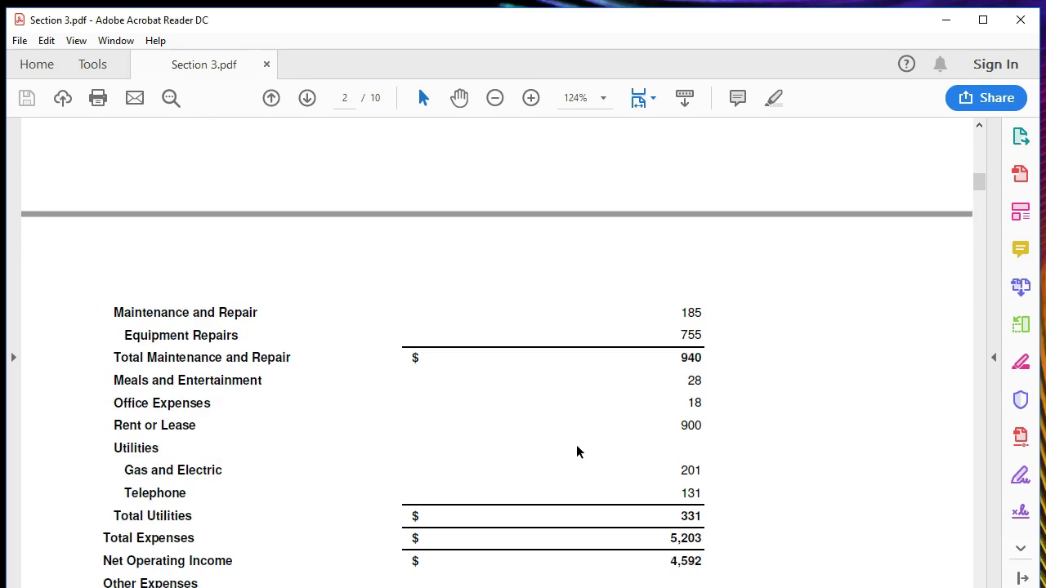
{"action": "scroll", "coordinate": [576, 451], "scroll_direction": "down", "scroll_amount": 11}
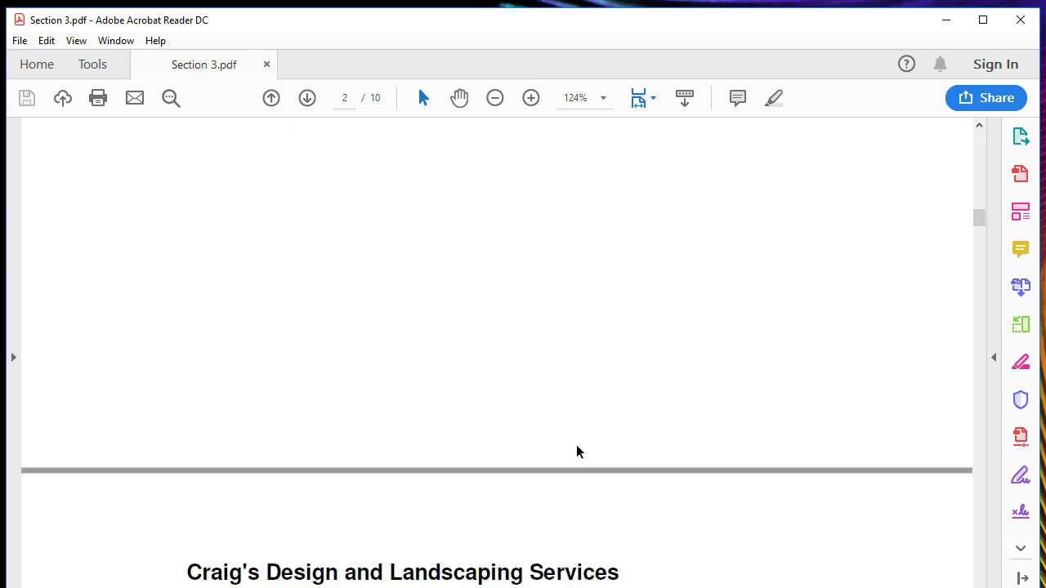
{"action": "scroll", "coordinate": [576, 452], "scroll_direction": "down", "scroll_amount": 20}
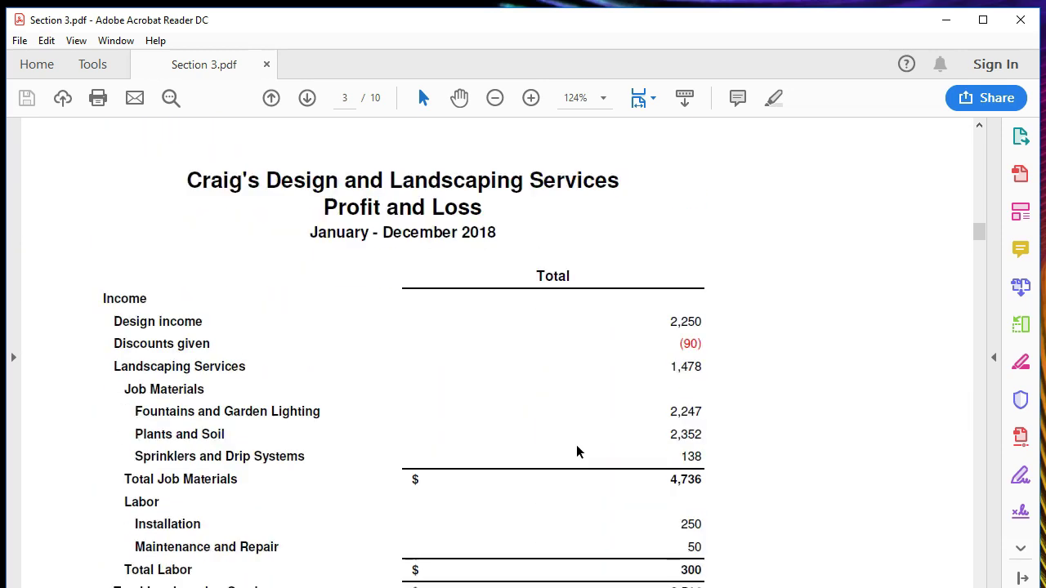
{"action": "scroll", "coordinate": [576, 452], "scroll_direction": "down", "scroll_amount": 20}
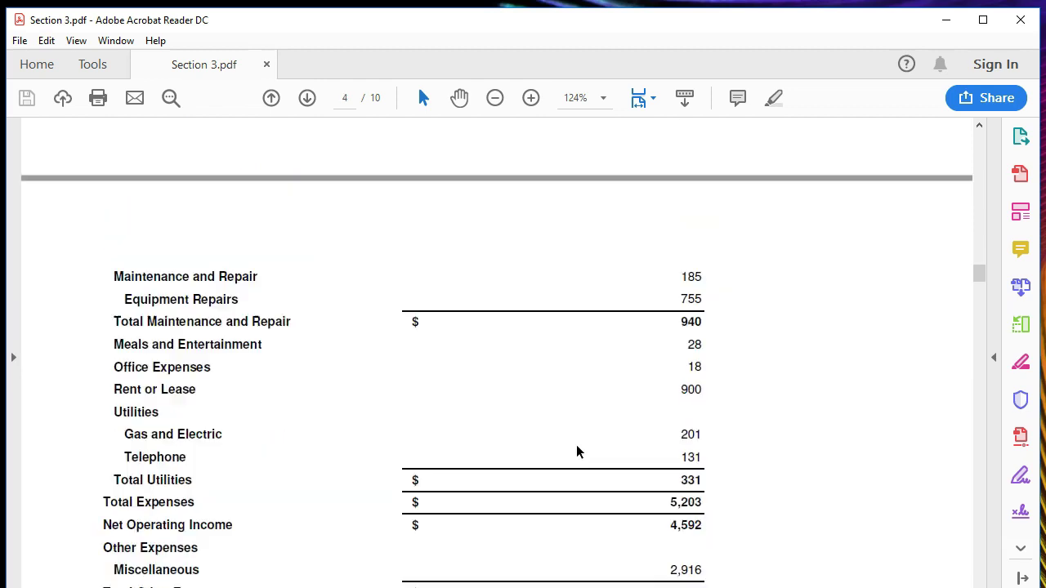
{"action": "scroll", "coordinate": [578, 454], "scroll_direction": "down", "scroll_amount": 20}
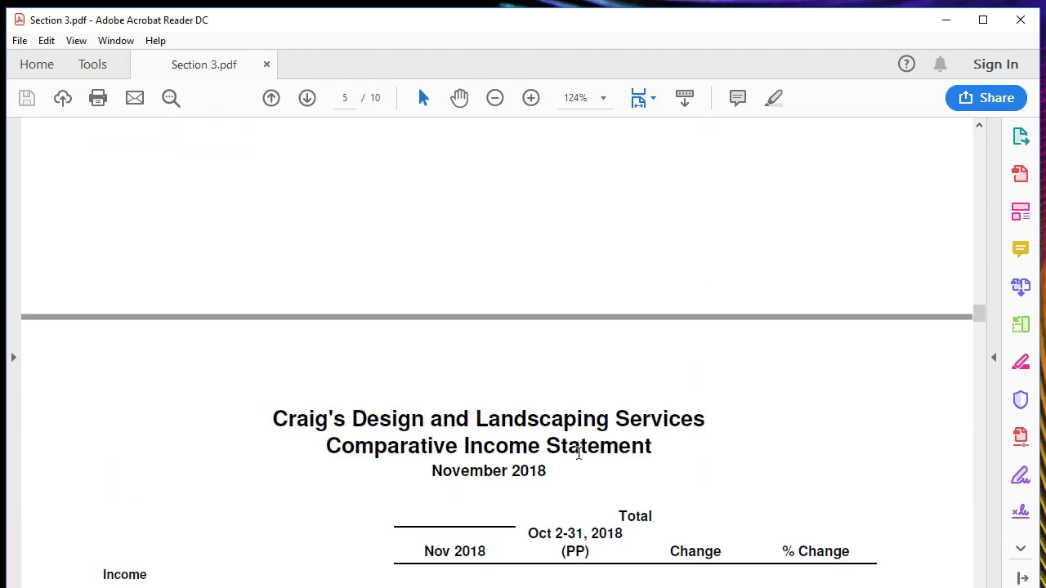
{"action": "scroll", "coordinate": [579, 457], "scroll_direction": "down", "scroll_amount": 20}
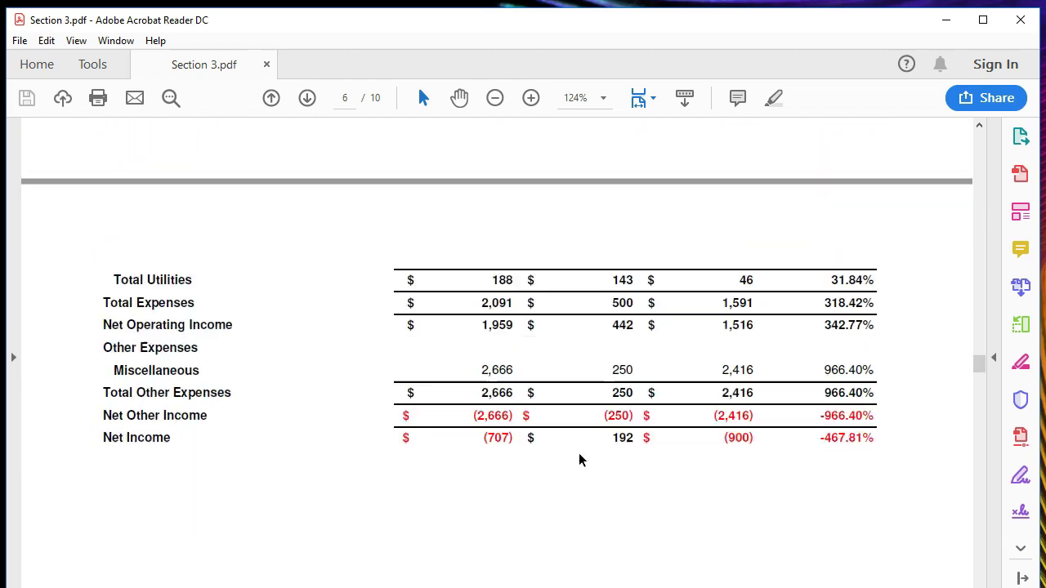
{"action": "scroll", "coordinate": [582, 472], "scroll_direction": "down", "scroll_amount": 20}
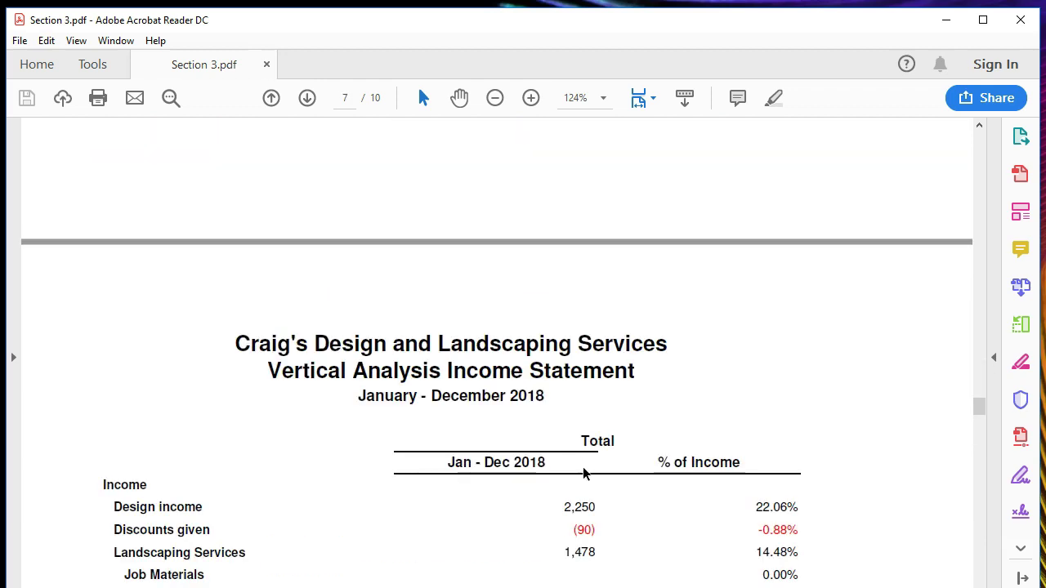
{"action": "scroll", "coordinate": [584, 483], "scroll_direction": "down", "scroll_amount": 18}
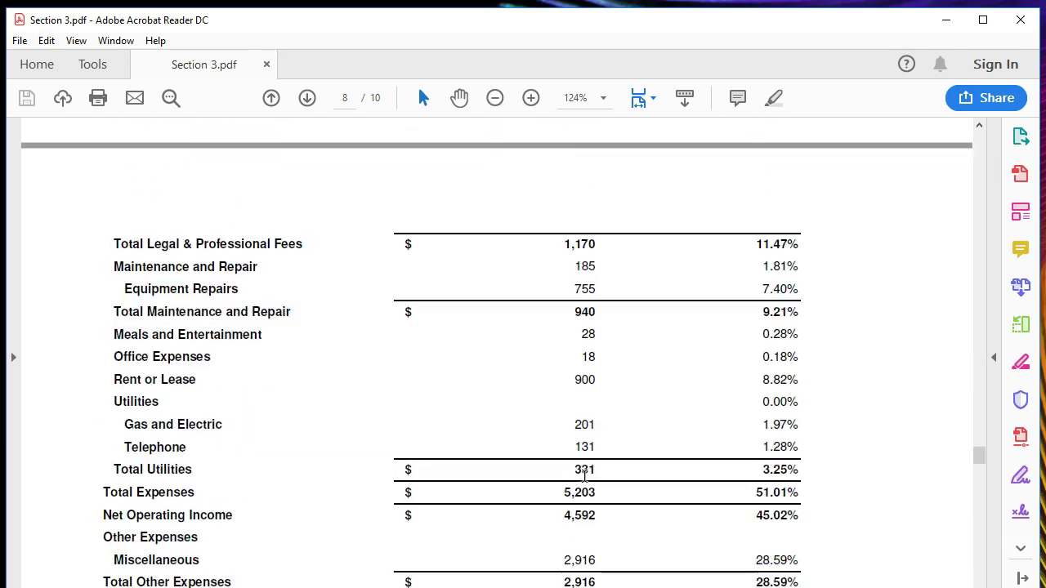
{"action": "scroll", "coordinate": [584, 483], "scroll_direction": "down", "scroll_amount": 9}
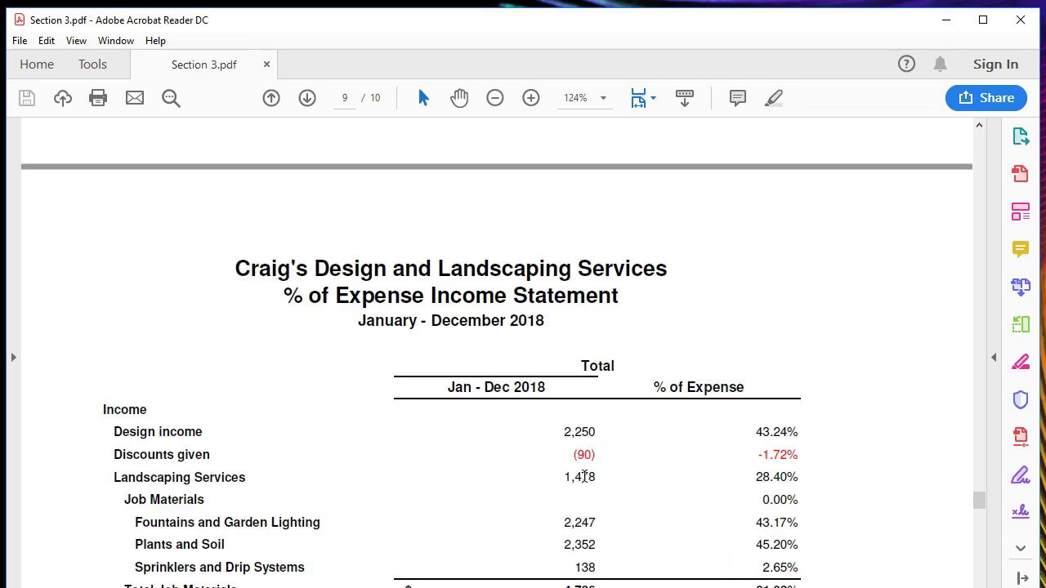